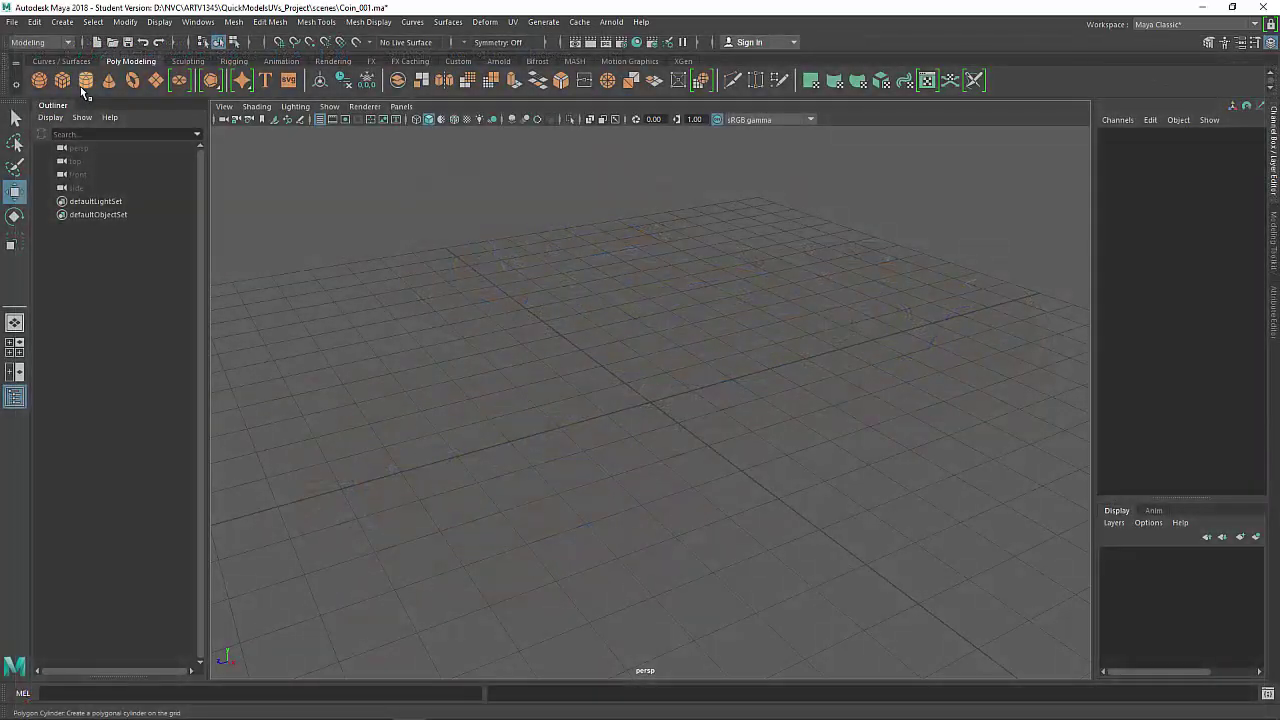
Create a polygon cylinder and set its height to 0.1.
{"action": "left_click", "coordinate": [82, 84]}
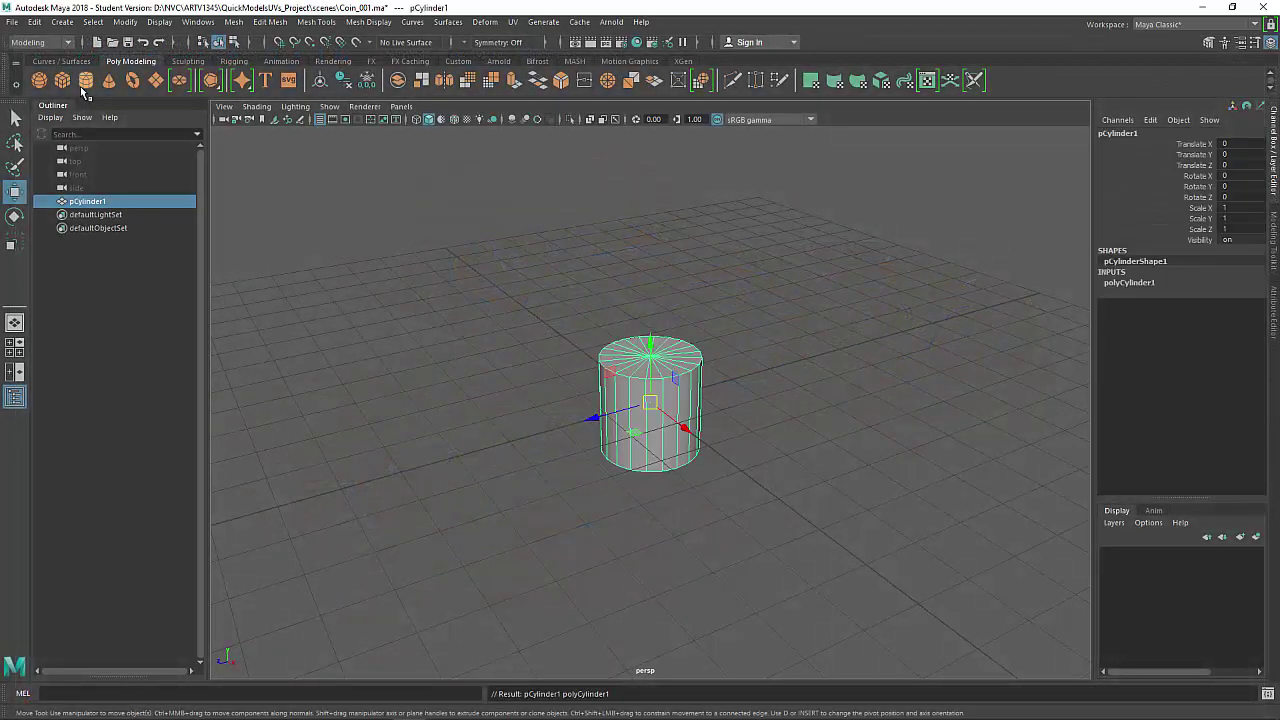
{"action": "left_click", "coordinate": [1110, 283]}
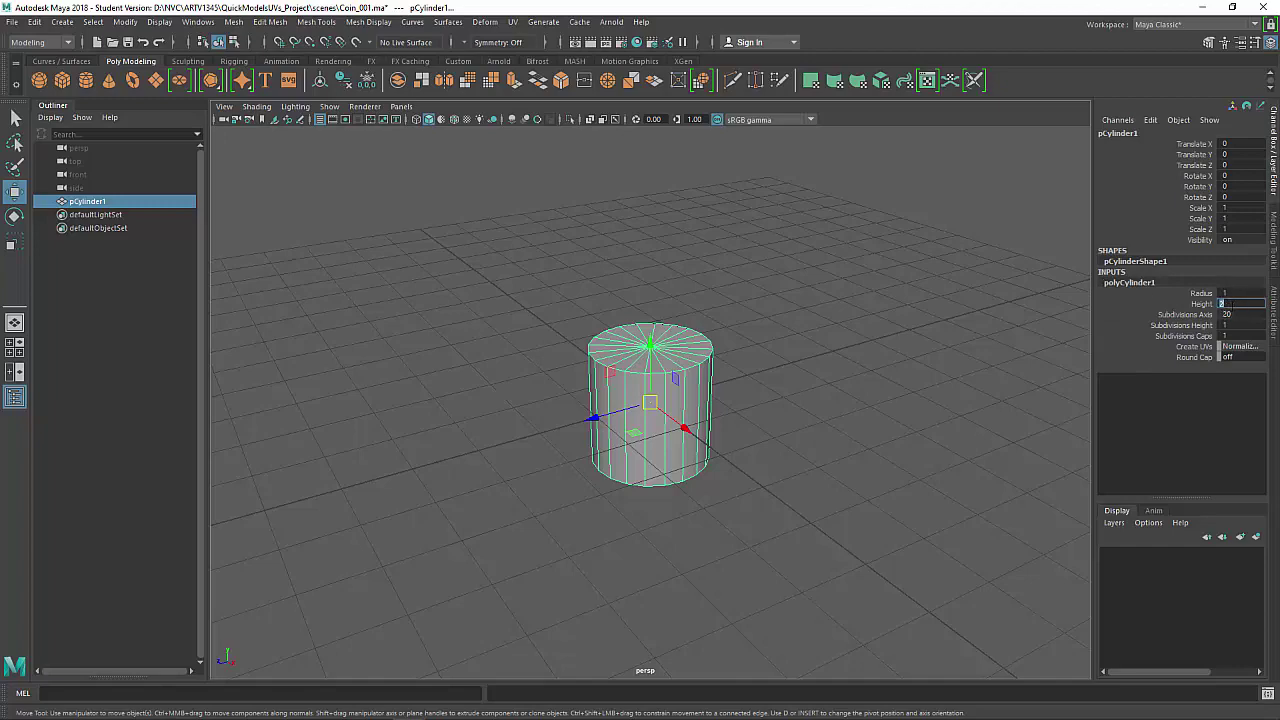
{"action": "key", "text": "Return"}
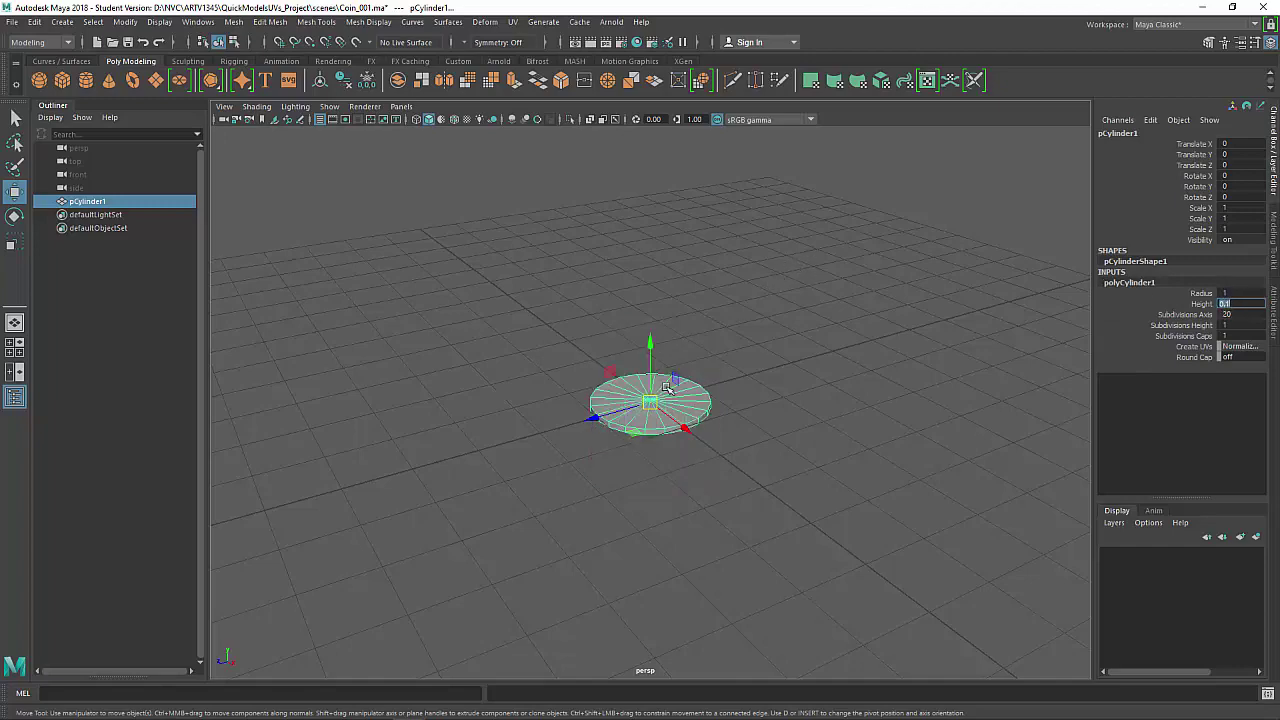
Raise the flat cylinder above the grid to about 0.078 in Translate Y.
{"action": "scroll", "coordinate": [672, 380], "scroll_direction": "up", "scroll_amount": 4}
{"action": "left_click_drag", "start_coordinate": [662, 394], "coordinate": [652, 337], "text": "alt"}
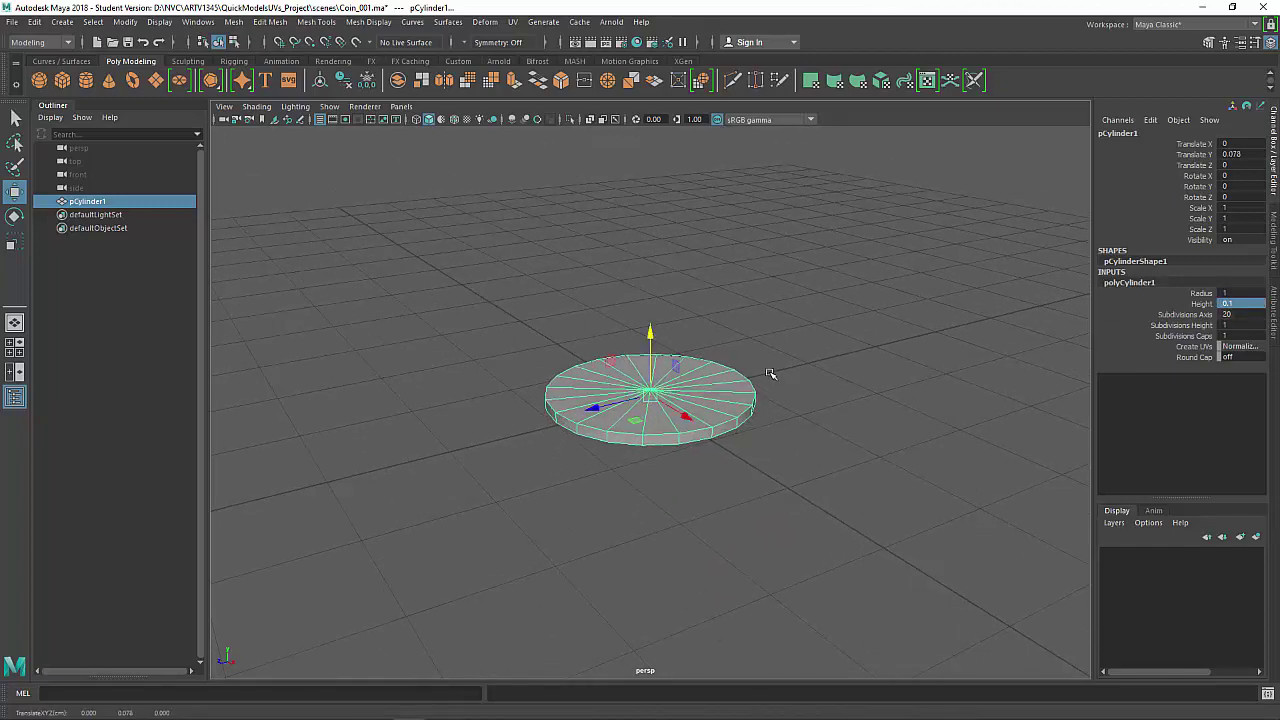
{"action": "left_click_drag", "start_coordinate": [769, 369], "coordinate": [763, 376], "text": "alt"}
Set the cylinder's axis subdivisions to 36.
{"action": "left_click_drag", "start_coordinate": [749, 423], "coordinate": [1023, 366], "text": "alt"}
{"action": "double_click", "coordinate": [1240, 315]}
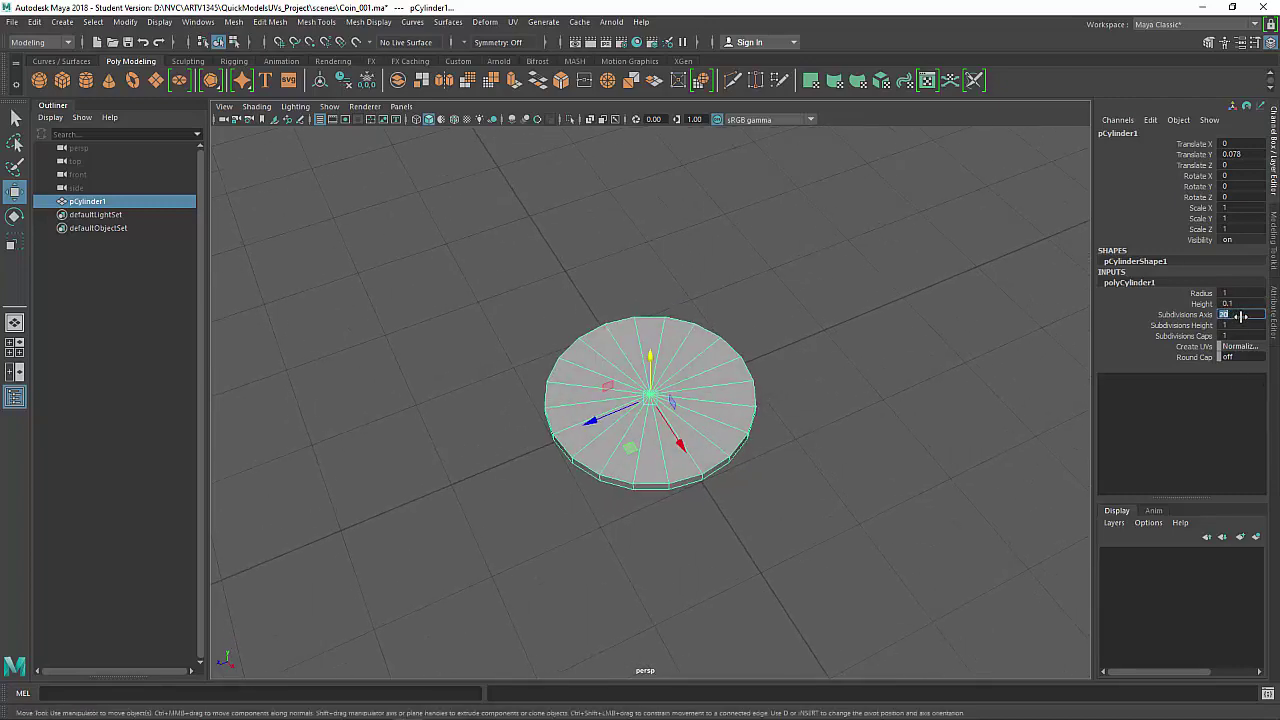
{"action": "type", "text": "36"}
{"action": "key", "text": "Return"}
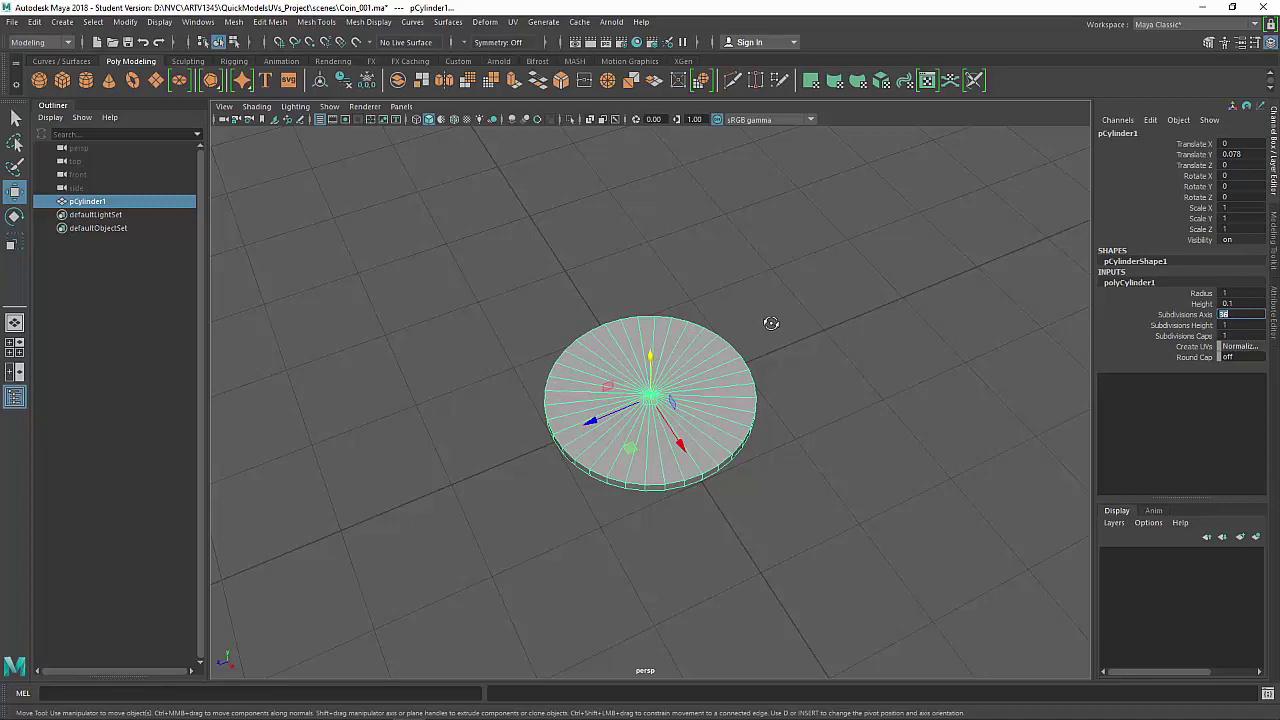
{"action": "mouse_move", "coordinate": [771, 331]}
{"action": "left_mouse_down", "text": "alt"}
{"action": "mouse_move", "coordinate": [766, 400]}
{"action": "mouse_move", "coordinate": [783, 286]}
{"action": "mouse_move", "coordinate": [773, 349]}
{"action": "mouse_move", "coordinate": [771, 306]}
{"action": "left_mouse_up", "text": "alt"}
Assign a new Lambert material to the cylinder.
{"action": "left_click", "coordinate": [640, 331]}
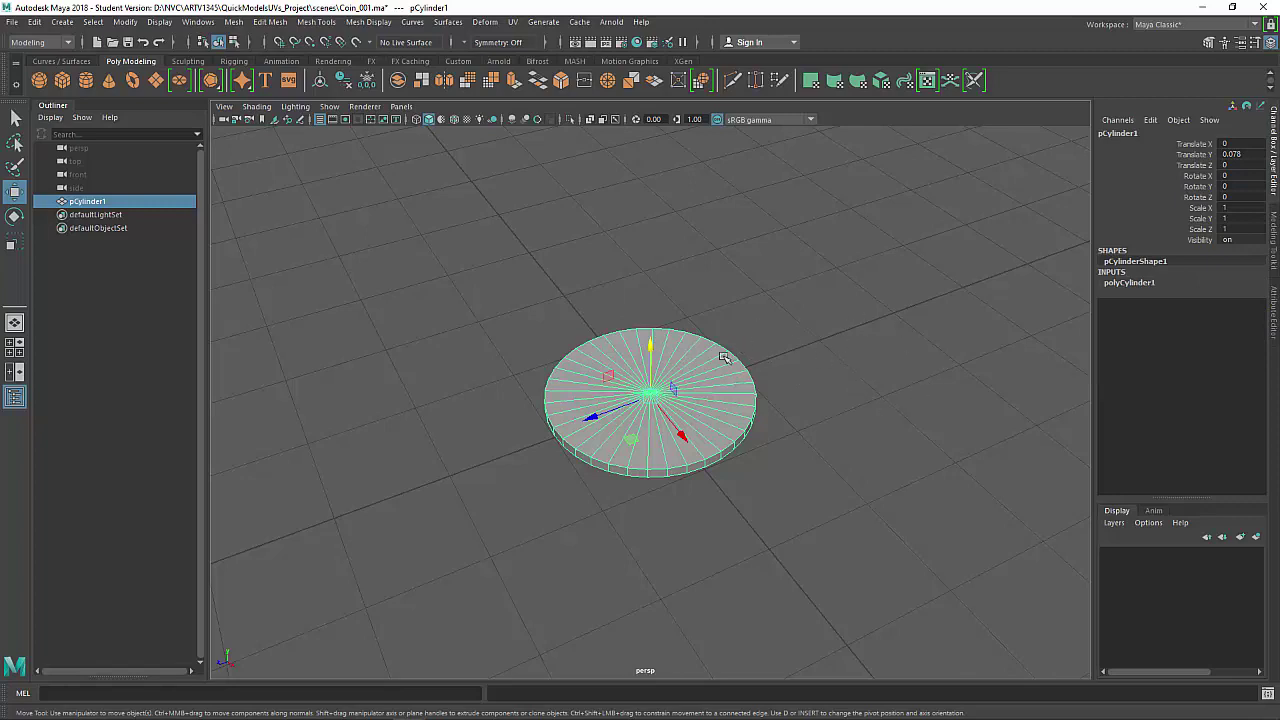
{"action": "right_click_drag", "start_coordinate": [749, 266], "coordinate": [771, 606]}
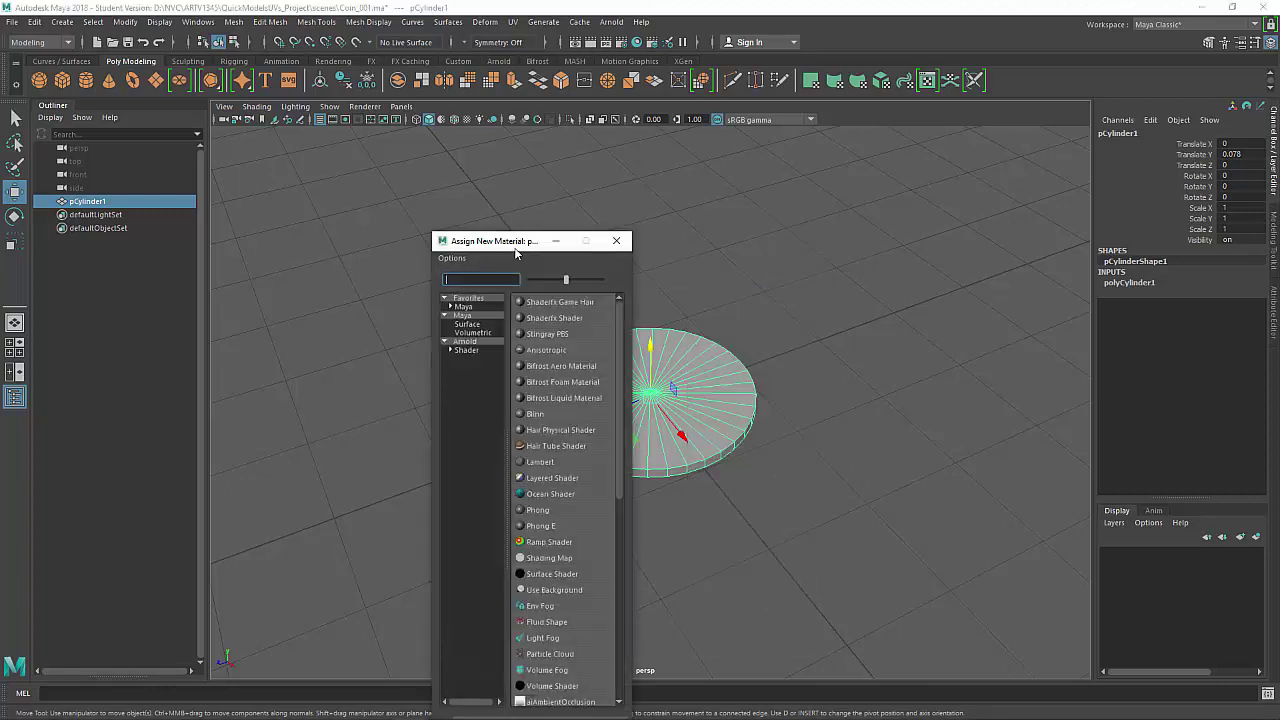
{"action": "left_click_drag", "start_coordinate": [516, 249], "coordinate": [468, 191]}
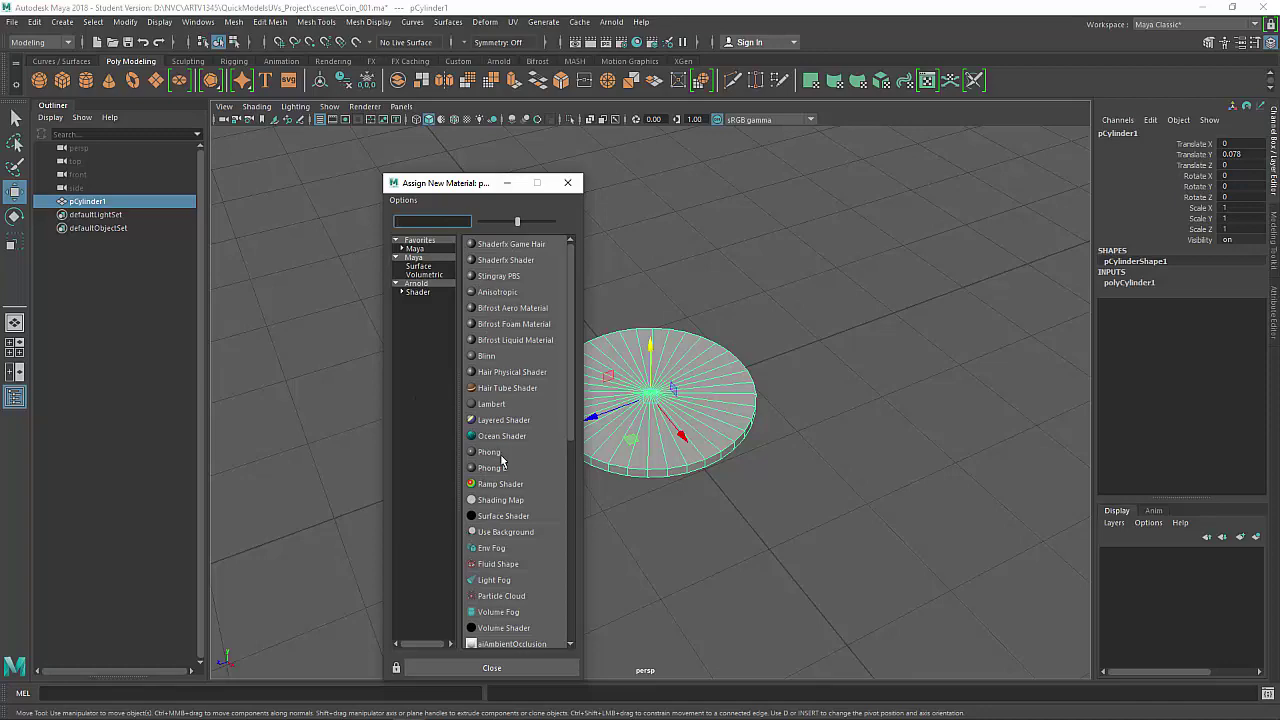
{"action": "left_click", "coordinate": [499, 406]}
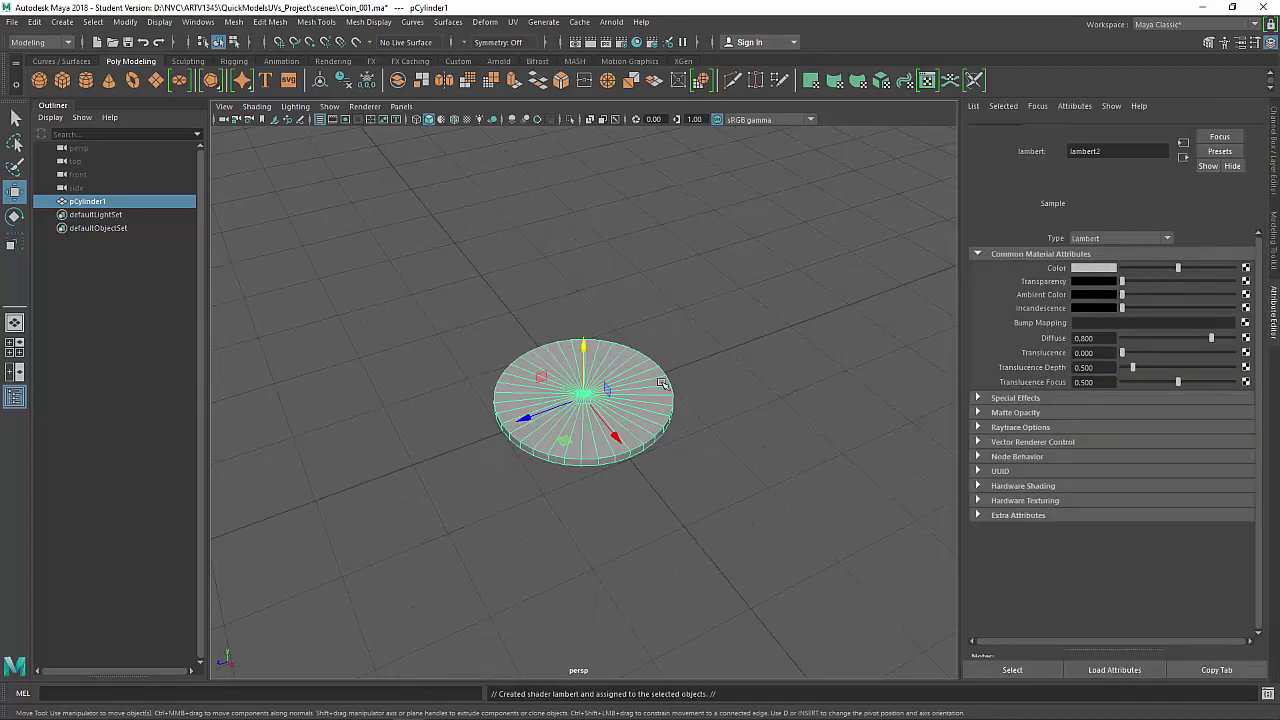
{"action": "scroll", "coordinate": [736, 458], "scroll_direction": "up", "scroll_amount": 5}
{"action": "scroll", "coordinate": [733, 468], "scroll_direction": "up", "scroll_amount": 2}
{"action": "scroll", "coordinate": [745, 455], "scroll_direction": "down", "scroll_amount": 7}
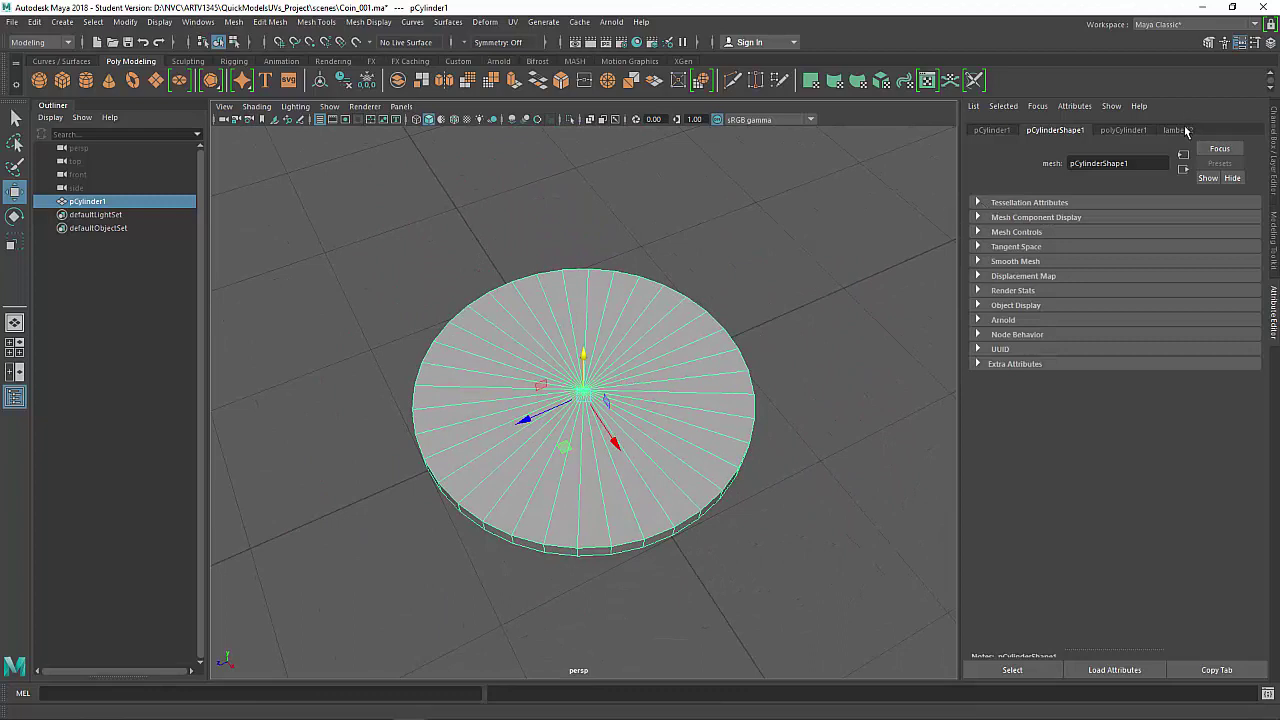
Connect a file texture to the Lambert material's color and load Coin_diffuse.png from the sourceimages folder.
{"action": "left_click", "coordinate": [1179, 130]}
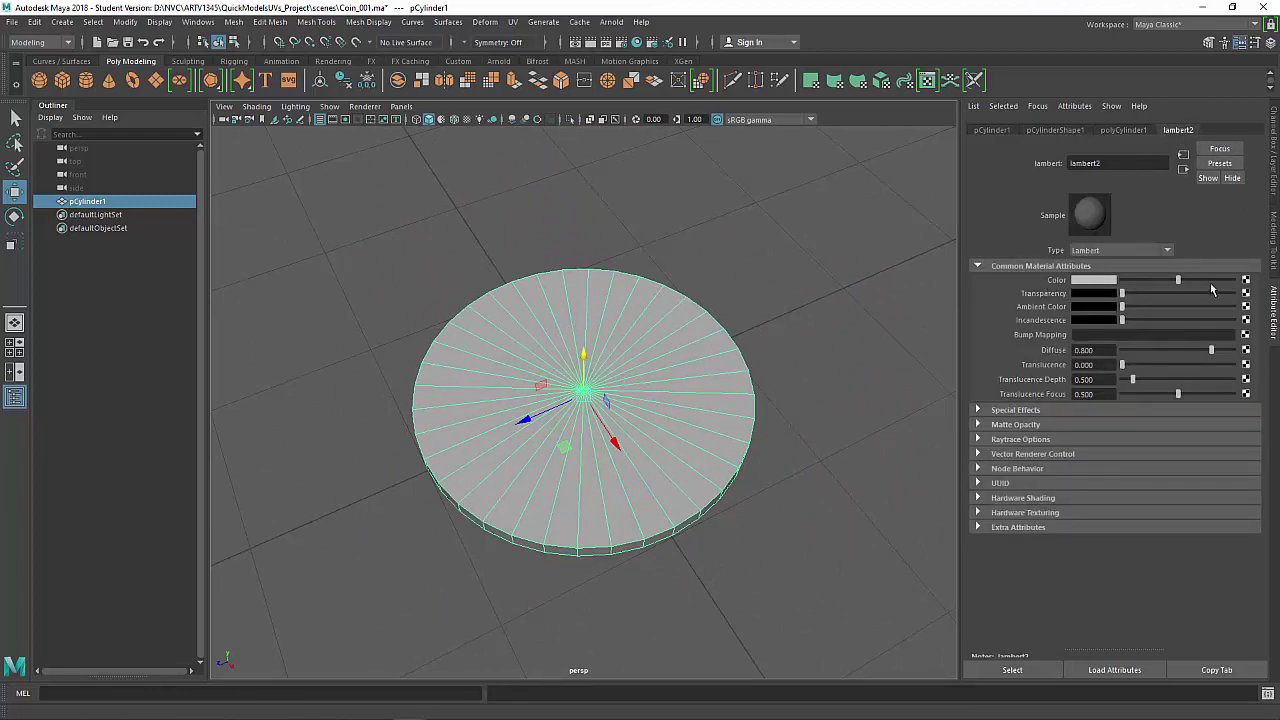
{"action": "left_click", "coordinate": [1245, 281]}
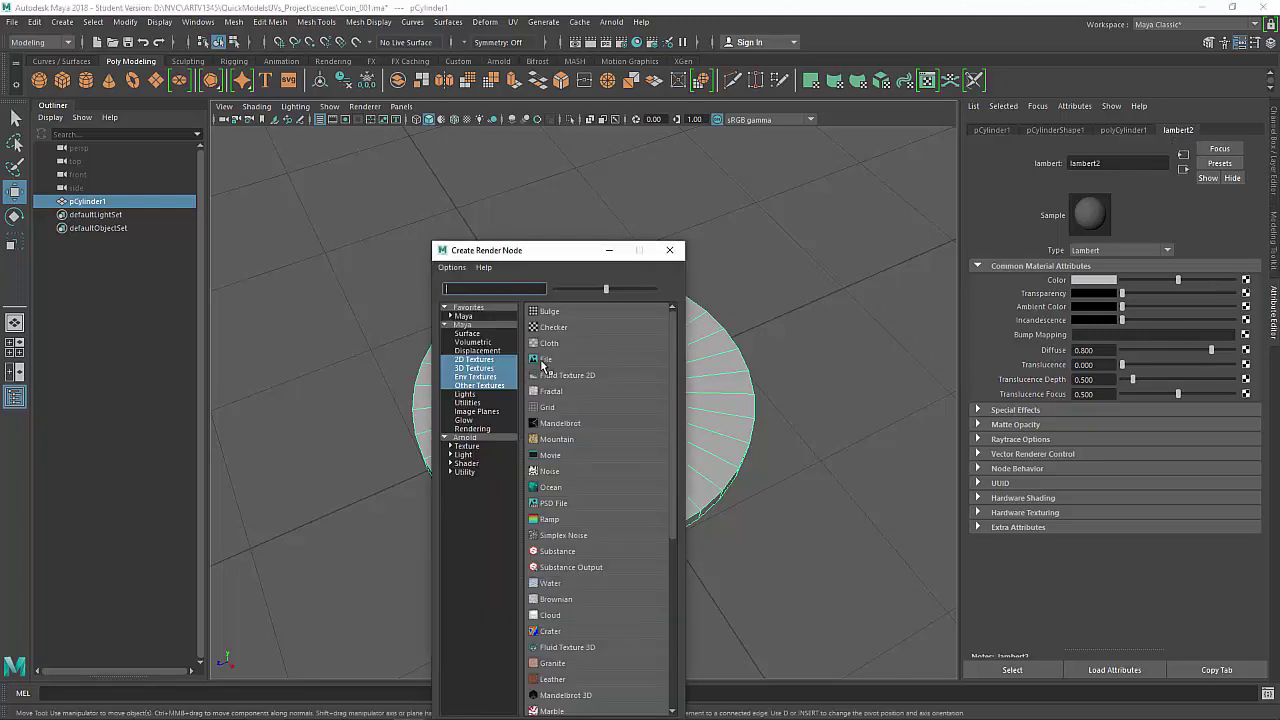
{"action": "left_click", "coordinate": [545, 360]}
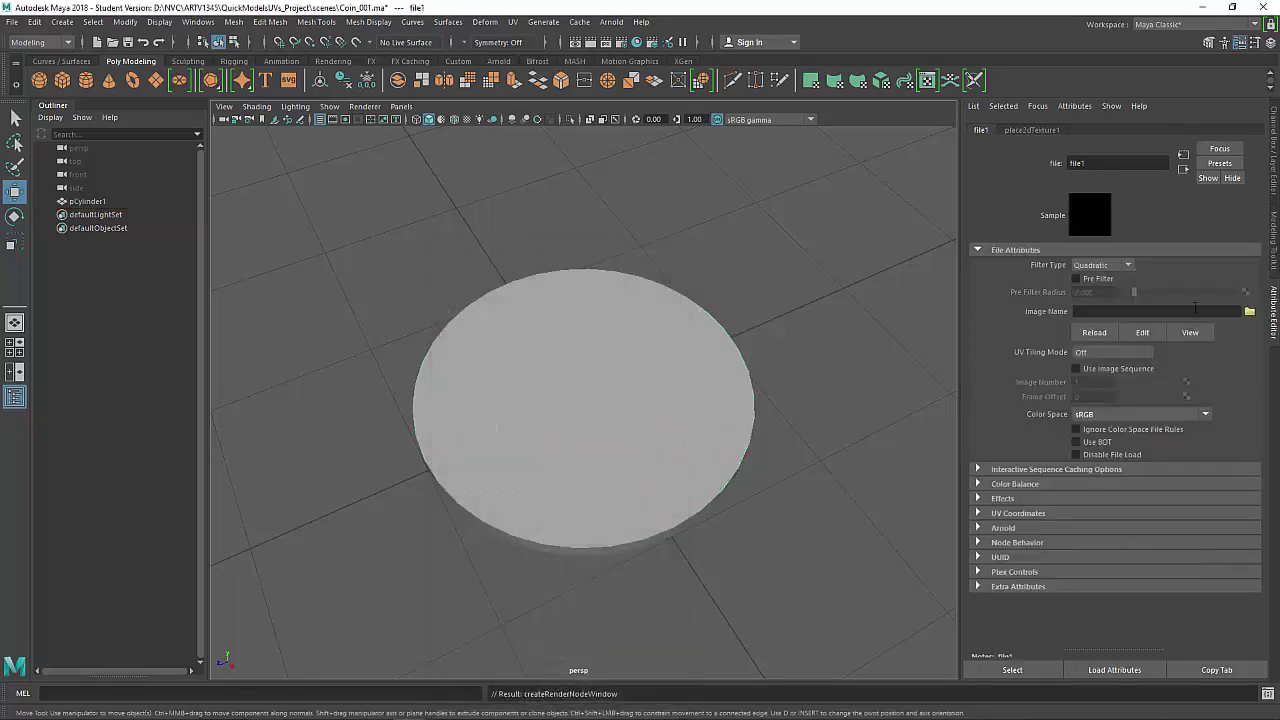
{"action": "left_click", "coordinate": [1249, 311]}
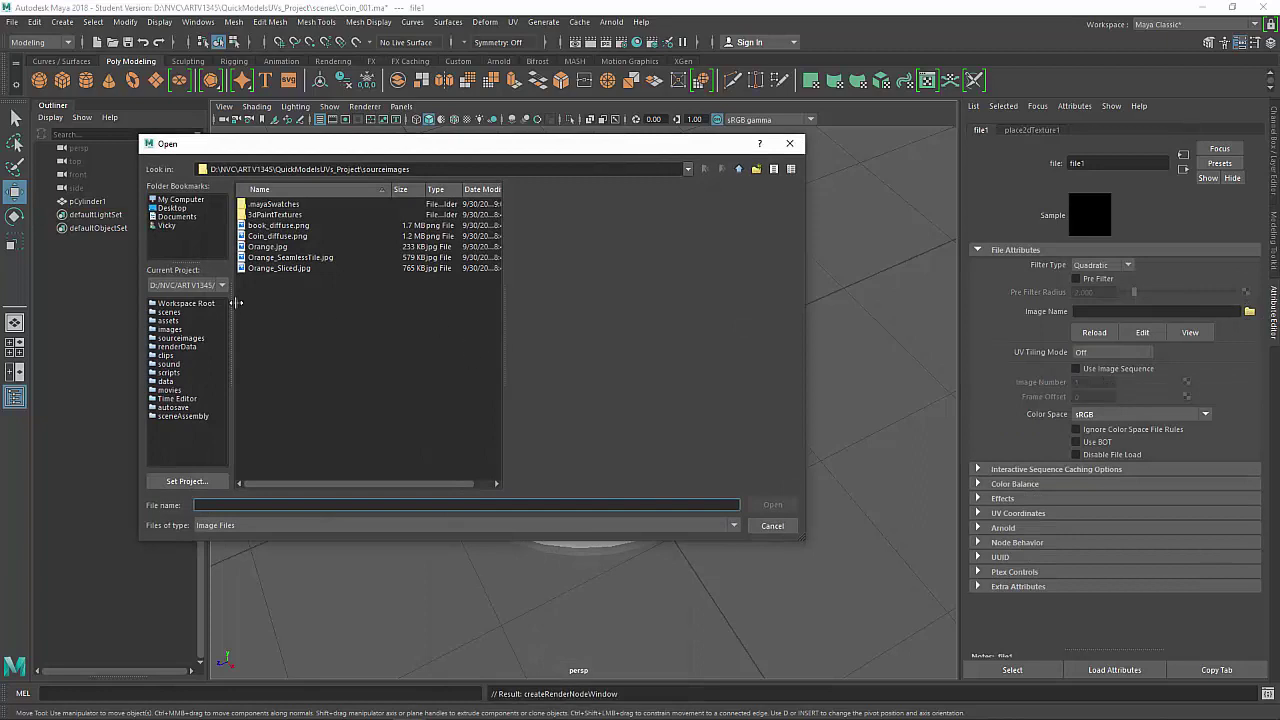
{"action": "left_click", "coordinate": [345, 168]}
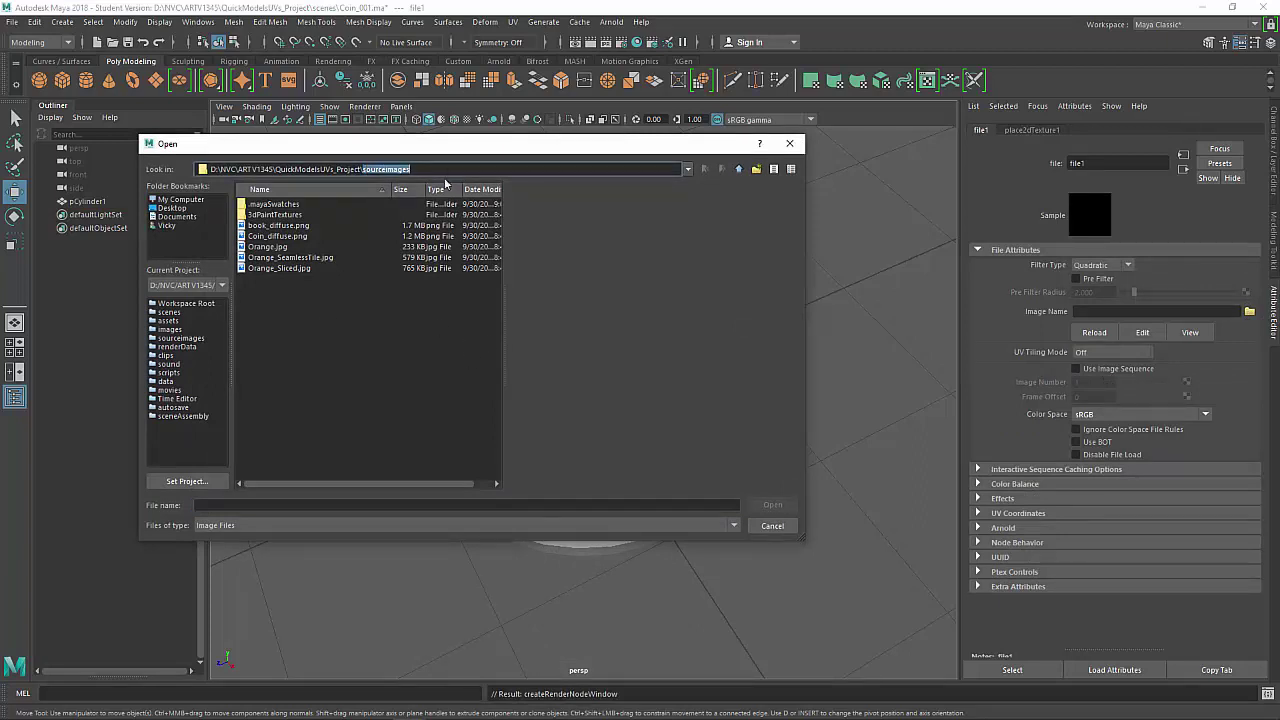
{"action": "left_click", "coordinate": [278, 236]}
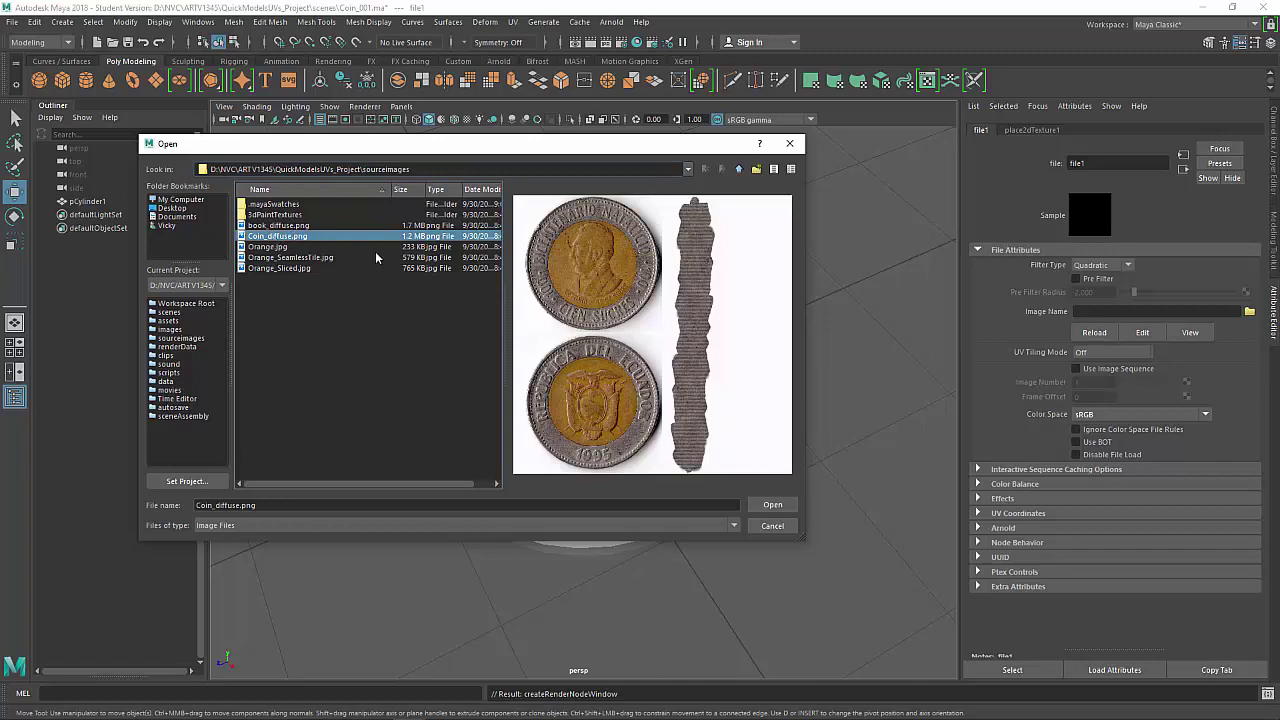
{"action": "left_click", "coordinate": [782, 504]}
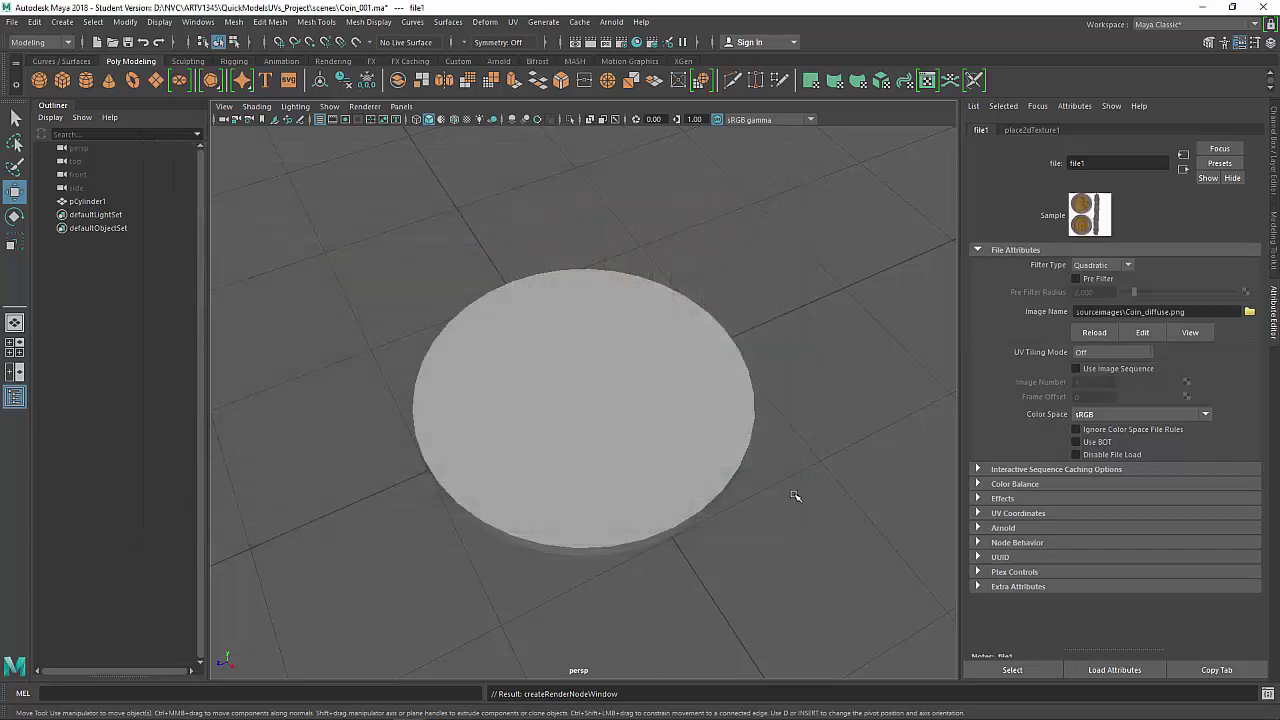
Turn on textured shading in the perspective view to display the coin image on the cylinder.
{"action": "key", "text": "6"}
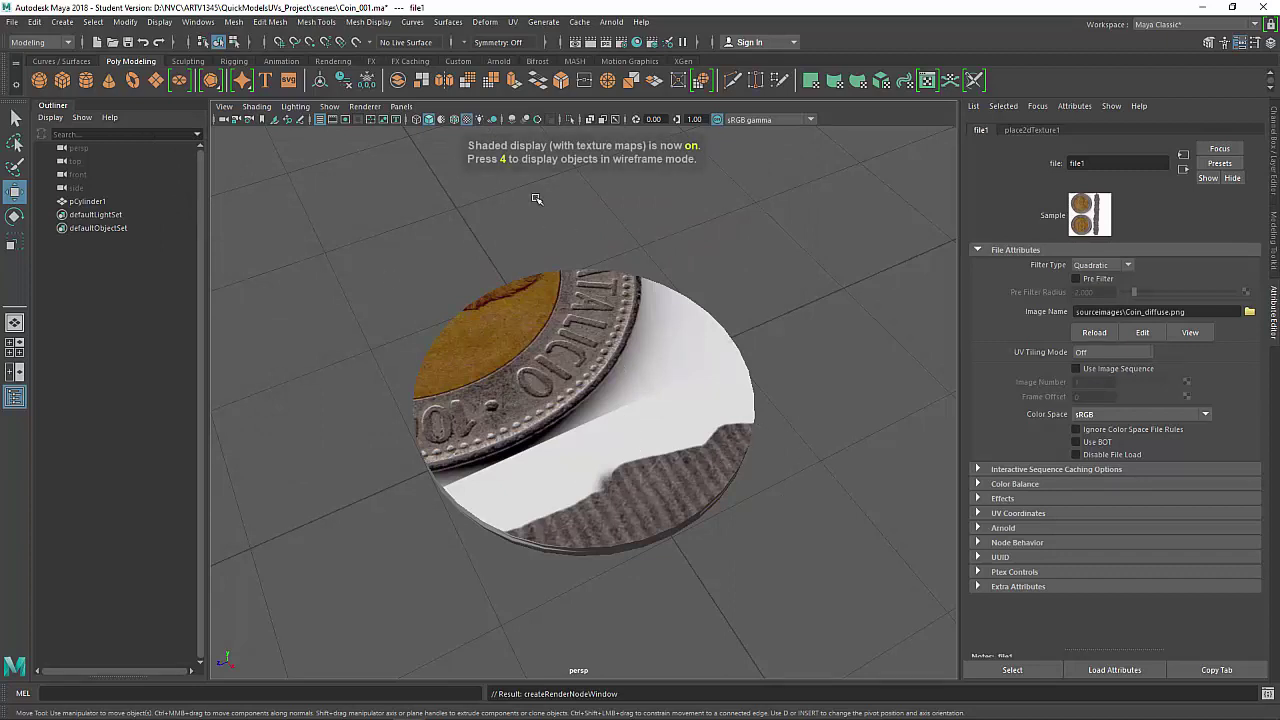
{"action": "key", "text": "5"}
{"action": "key", "text": "6"}
{"action": "scroll", "coordinate": [700, 400], "scroll_direction": "down", "scroll_amount": 6}
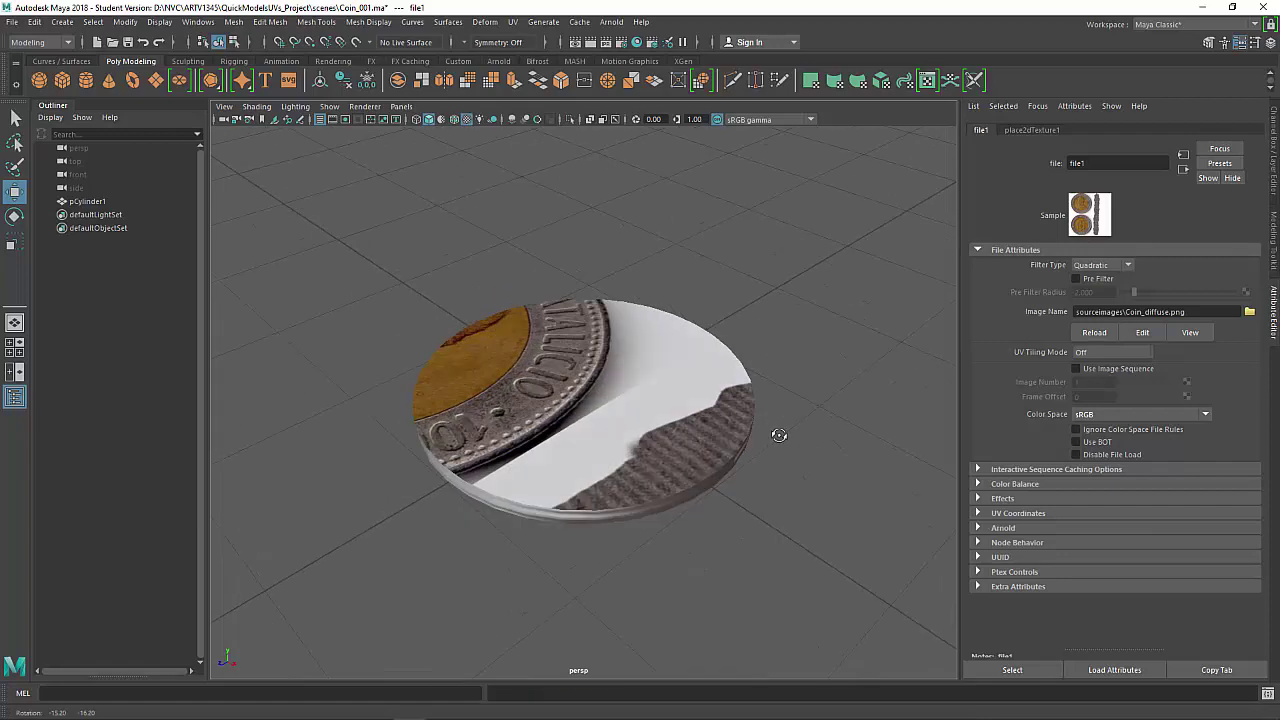
Select the textured cylinder and open the UV Editor to show its UVs over the coin texture.
{"action": "left_click", "coordinate": [652, 388]}
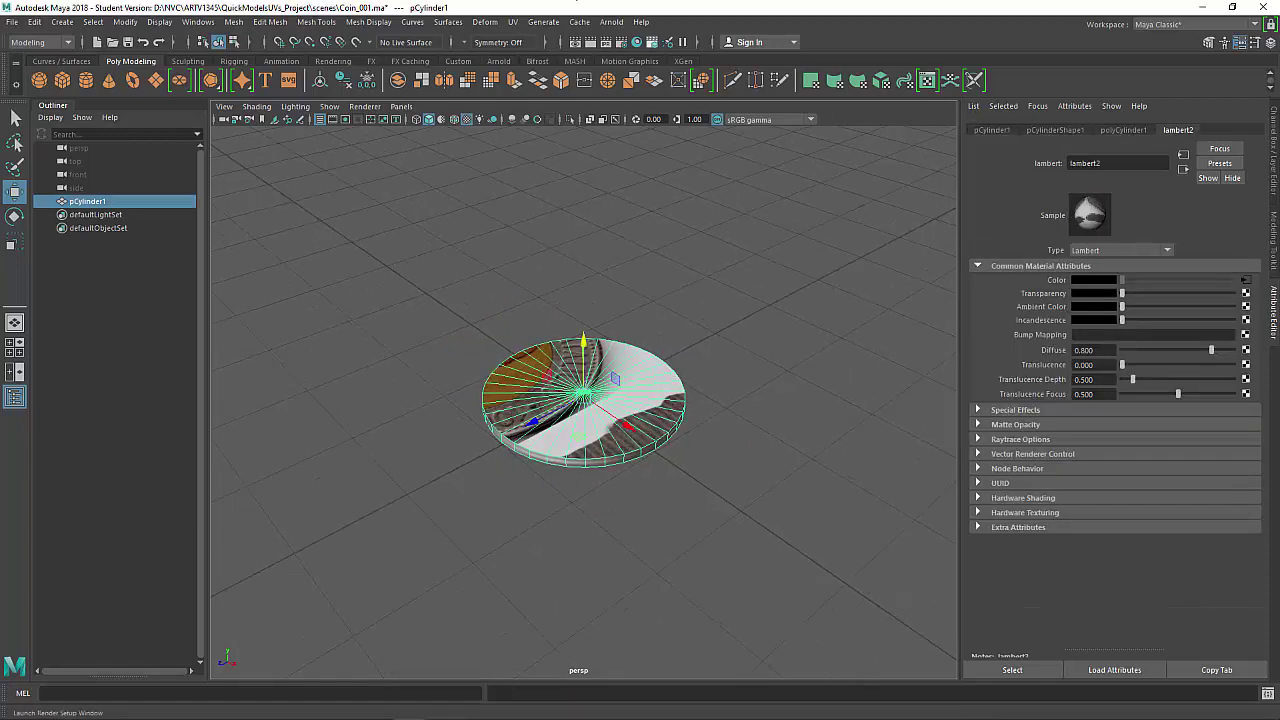
{"action": "left_click", "coordinate": [514, 23]}
{"action": "left_click", "coordinate": [544, 46]}
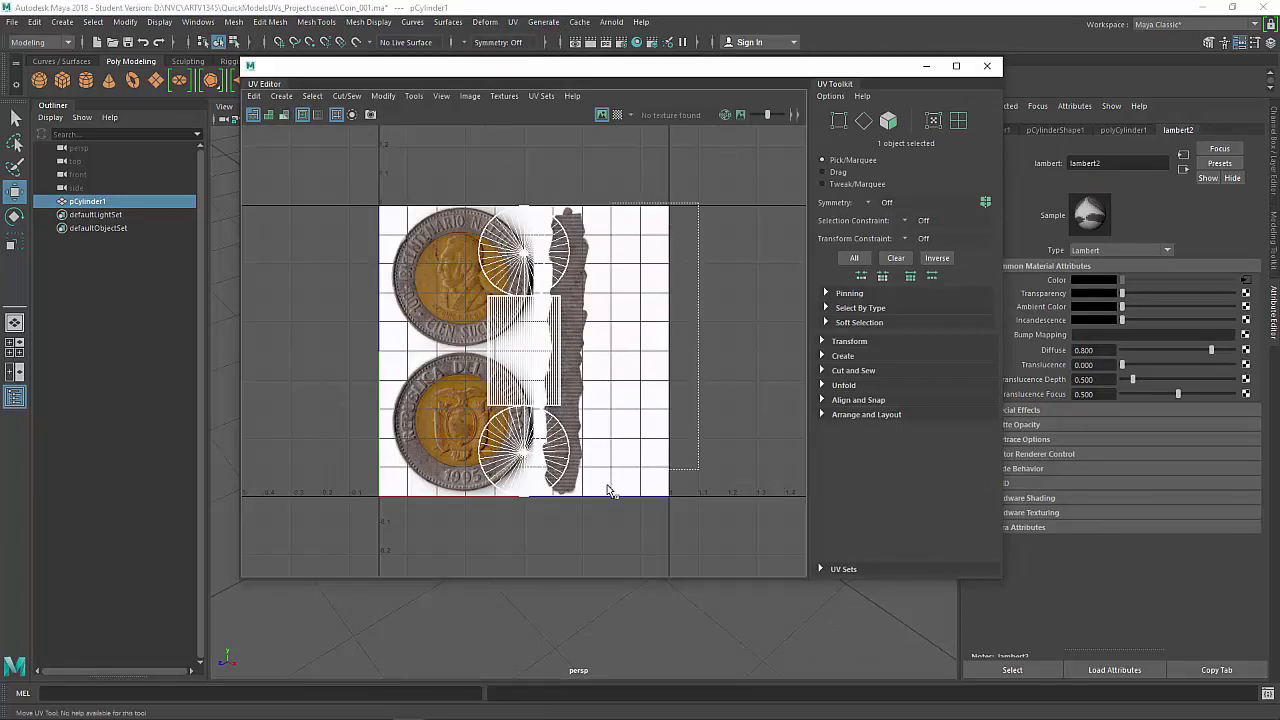
{"action": "left_click_drag", "start_coordinate": [601, 504], "coordinate": [673, 195]}
{"action": "left_click_drag", "start_coordinate": [676, 187], "coordinate": [688, 164]}
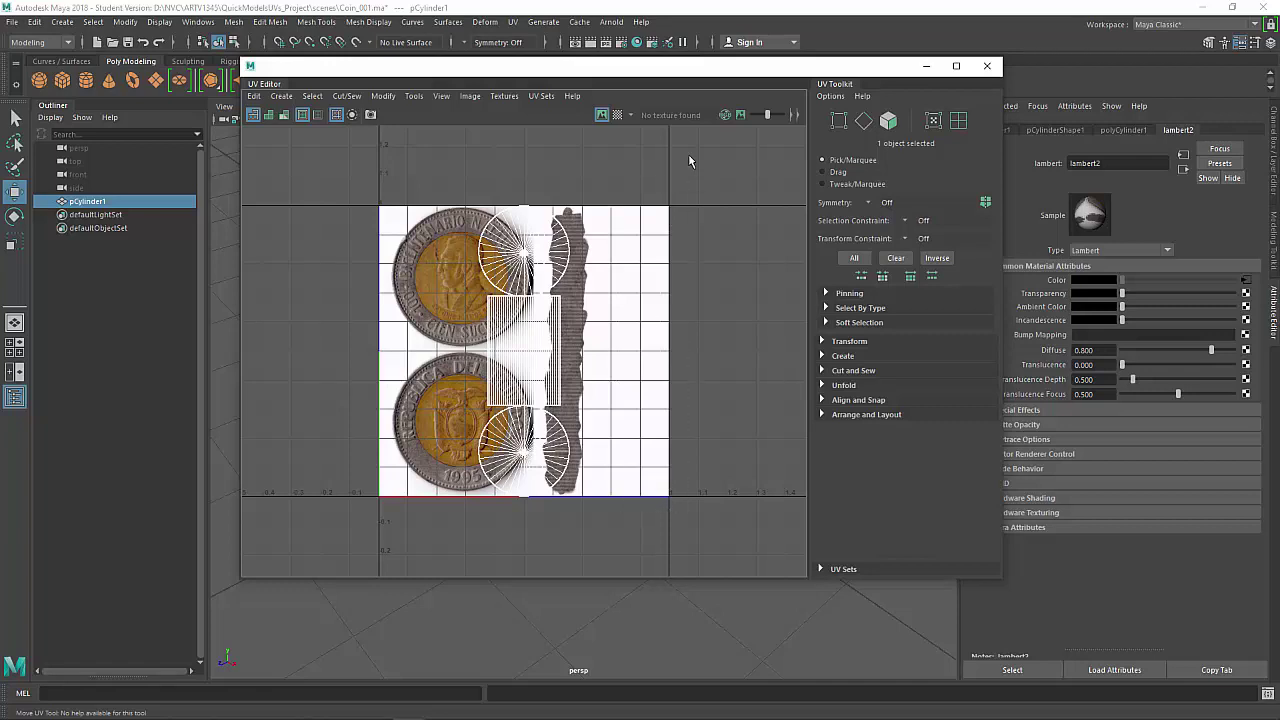
Dim the coin texture image behind the UVs in the UV Editor.
{"action": "left_click", "coordinate": [743, 115]}
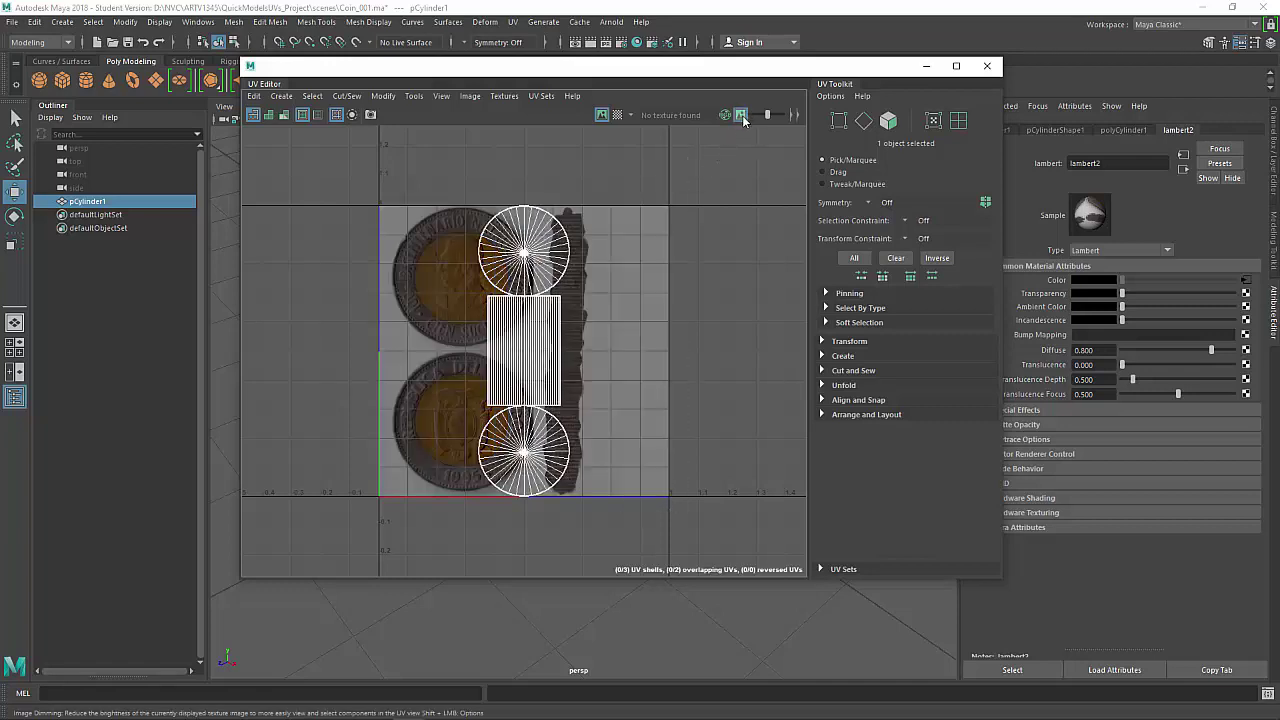
{"action": "left_click", "coordinate": [742, 116]}
{"action": "left_click", "coordinate": [742, 116]}
{"action": "left_click", "coordinate": [742, 116]}
{"action": "left_click", "coordinate": [742, 116]}
Display the UV shells shaded and arrange the UV Editor window beside the coin model.
{"action": "left_click_drag", "start_coordinate": [704, 87], "coordinate": [870, 142]}
{"action": "left_click", "coordinate": [444, 177]}
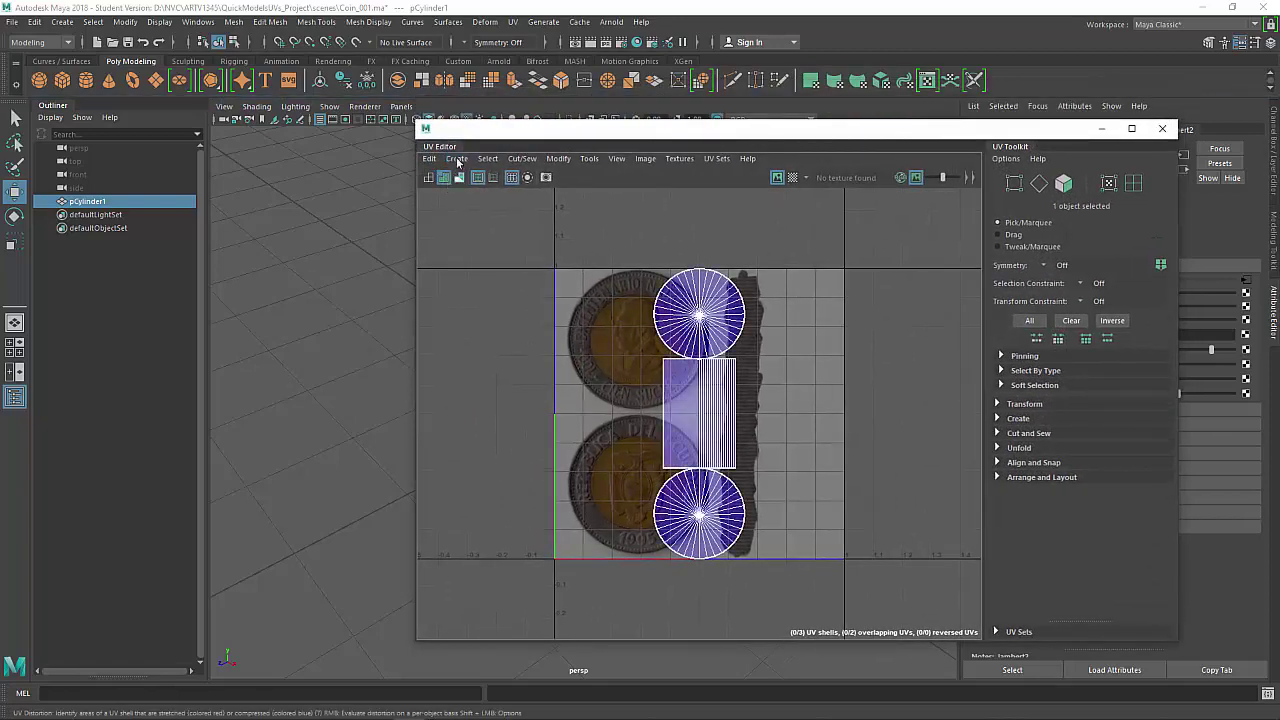
{"action": "left_click_drag", "start_coordinate": [417, 121], "coordinate": [641, 150]}
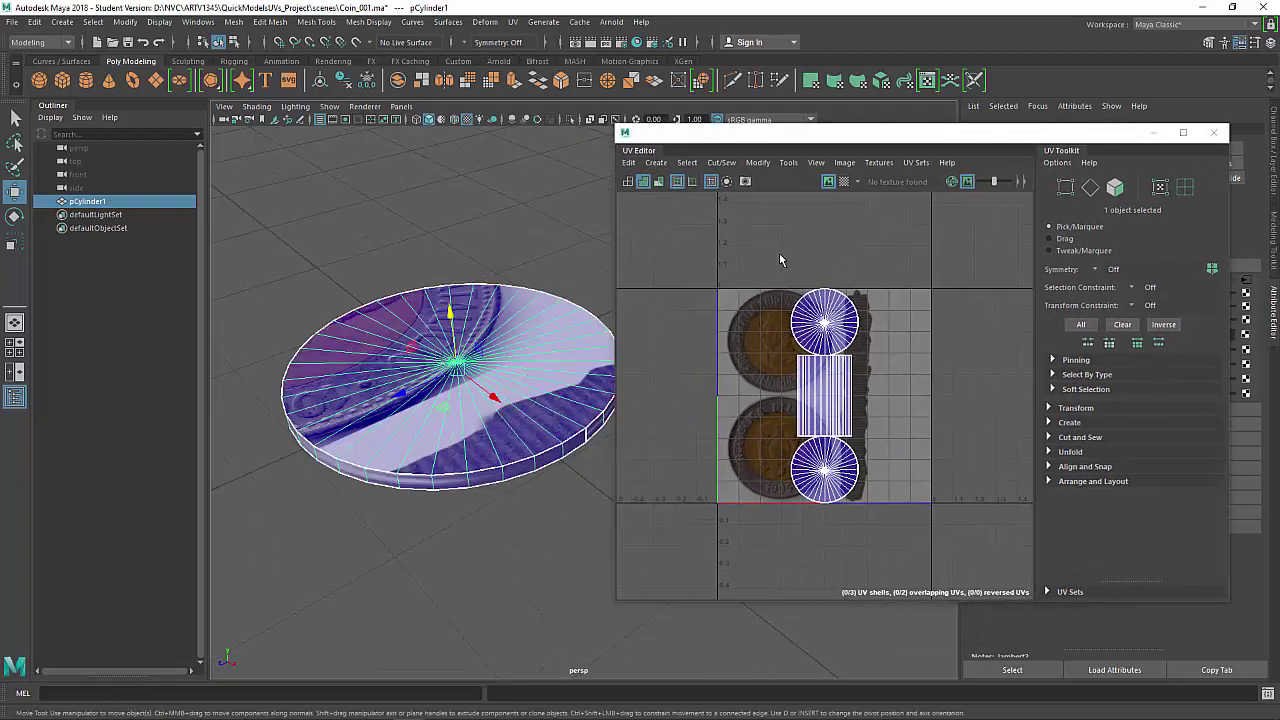
Apply an automatic UV projection to the cylinder, and clear the resulting face selection.
{"action": "scroll", "coordinate": [822, 390], "scroll_direction": "up", "scroll_amount": 3}
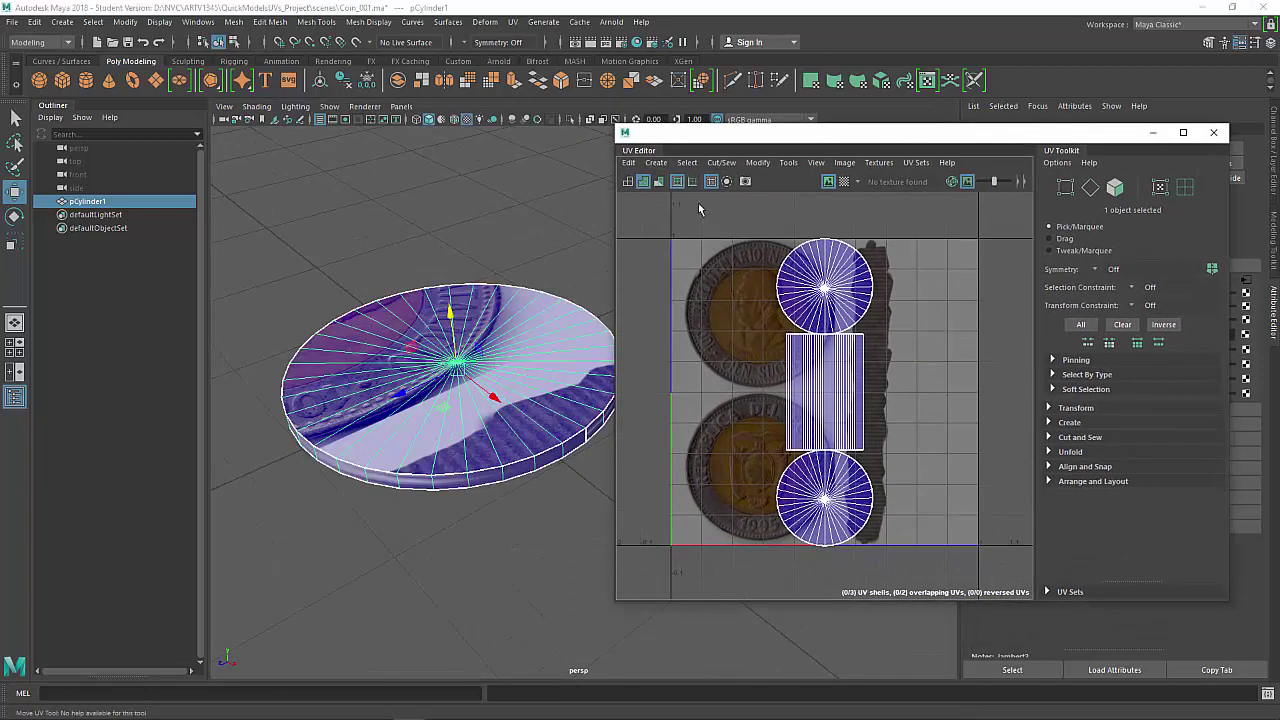
{"action": "left_click", "coordinate": [656, 162]}
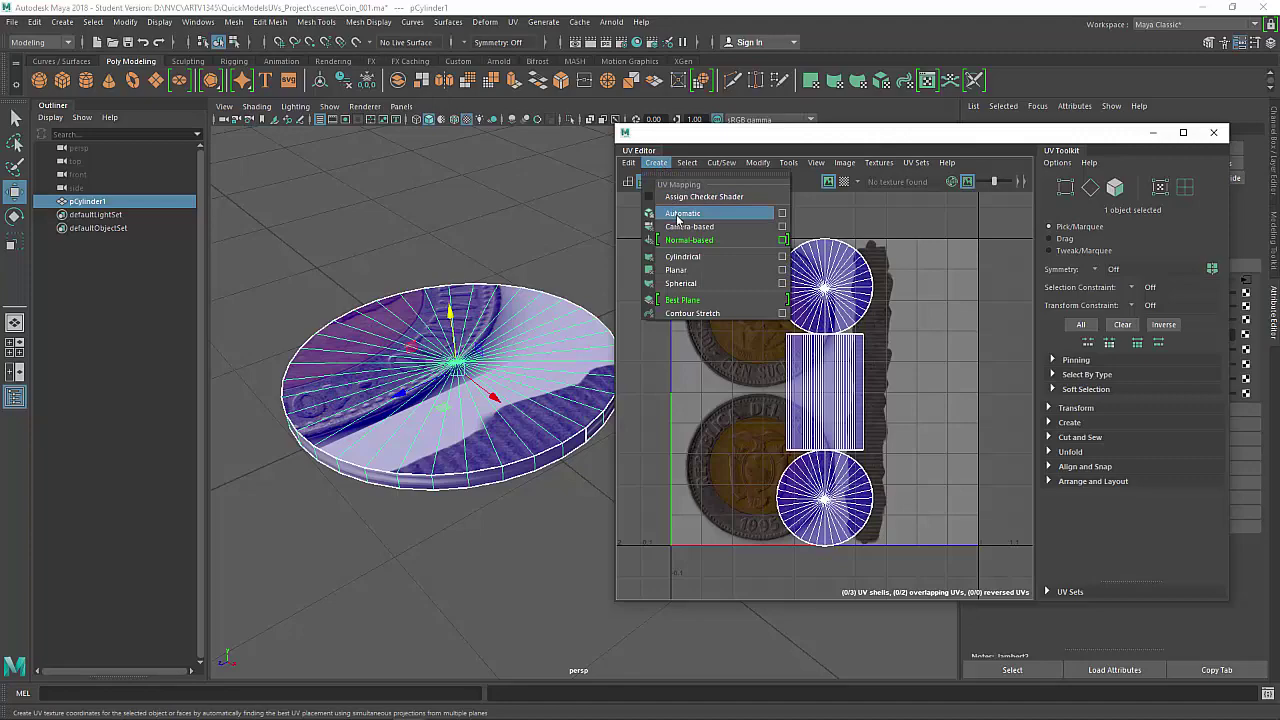
{"action": "left_click", "coordinate": [677, 214]}
{"action": "mouse_move", "coordinate": [420, 310]}
{"action": "left_mouse_down", "text": "alt"}
{"action": "mouse_move", "coordinate": [461, 285]}
{"action": "mouse_move", "coordinate": [380, 294]}
{"action": "mouse_move", "coordinate": [437, 316]}
{"action": "left_mouse_up", "text": "alt"}
{"action": "scroll", "coordinate": [491, 416], "scroll_direction": "up", "scroll_amount": 5}
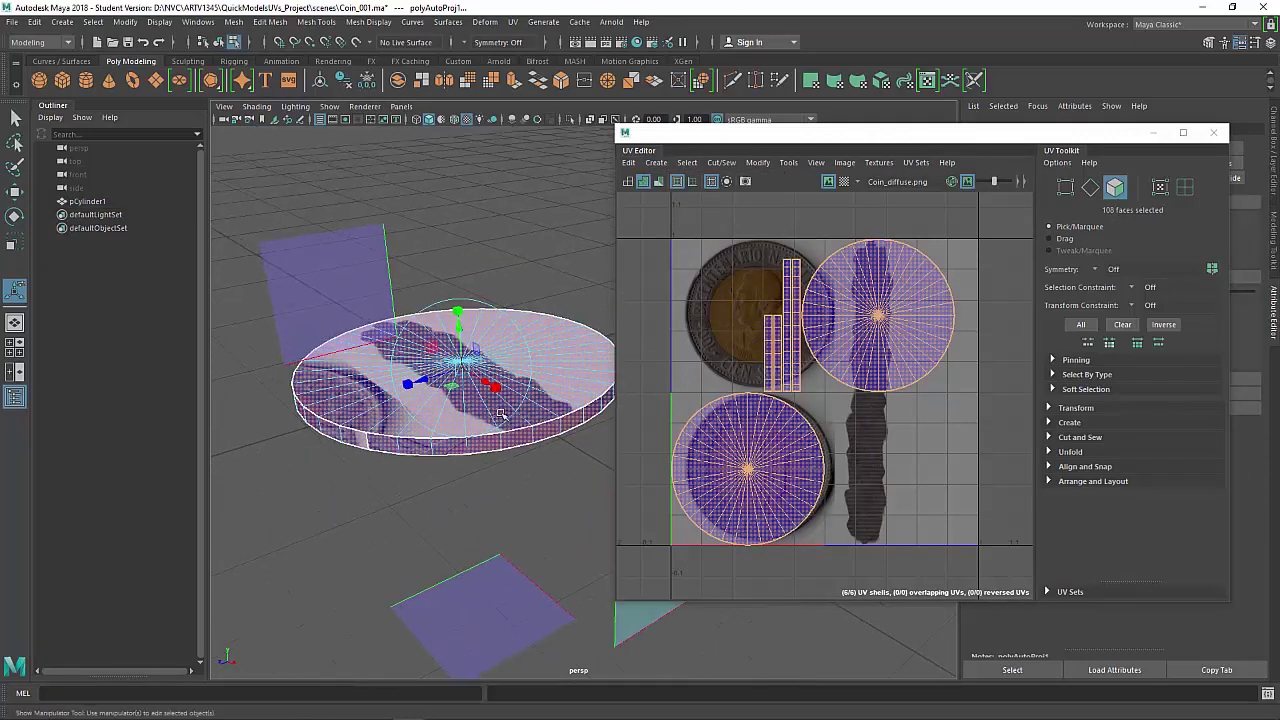
{"action": "scroll", "coordinate": [498, 405], "scroll_direction": "down", "scroll_amount": 3}
{"action": "key", "text": "w"}
{"action": "left_click", "coordinate": [769, 274]}
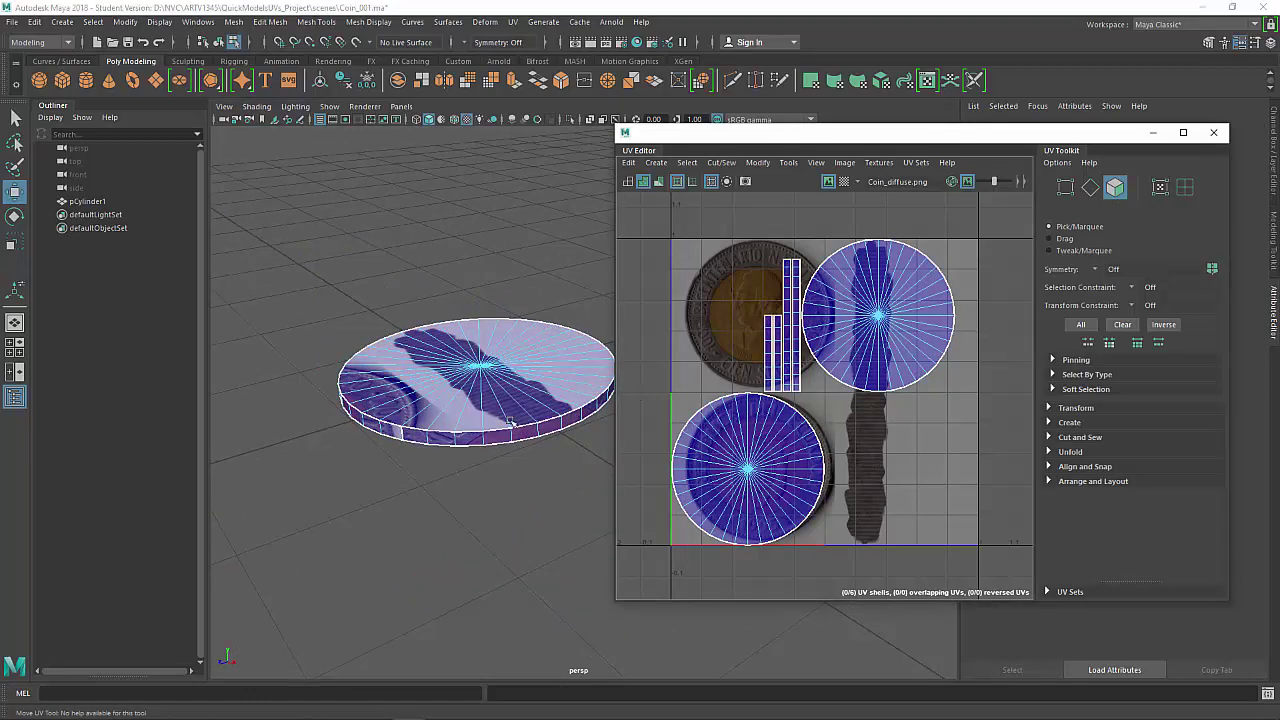
Switch the UV Editor to UV shell selection.
{"action": "right_click", "coordinate": [900, 349]}
{"action": "right_click", "coordinate": [897, 327]}
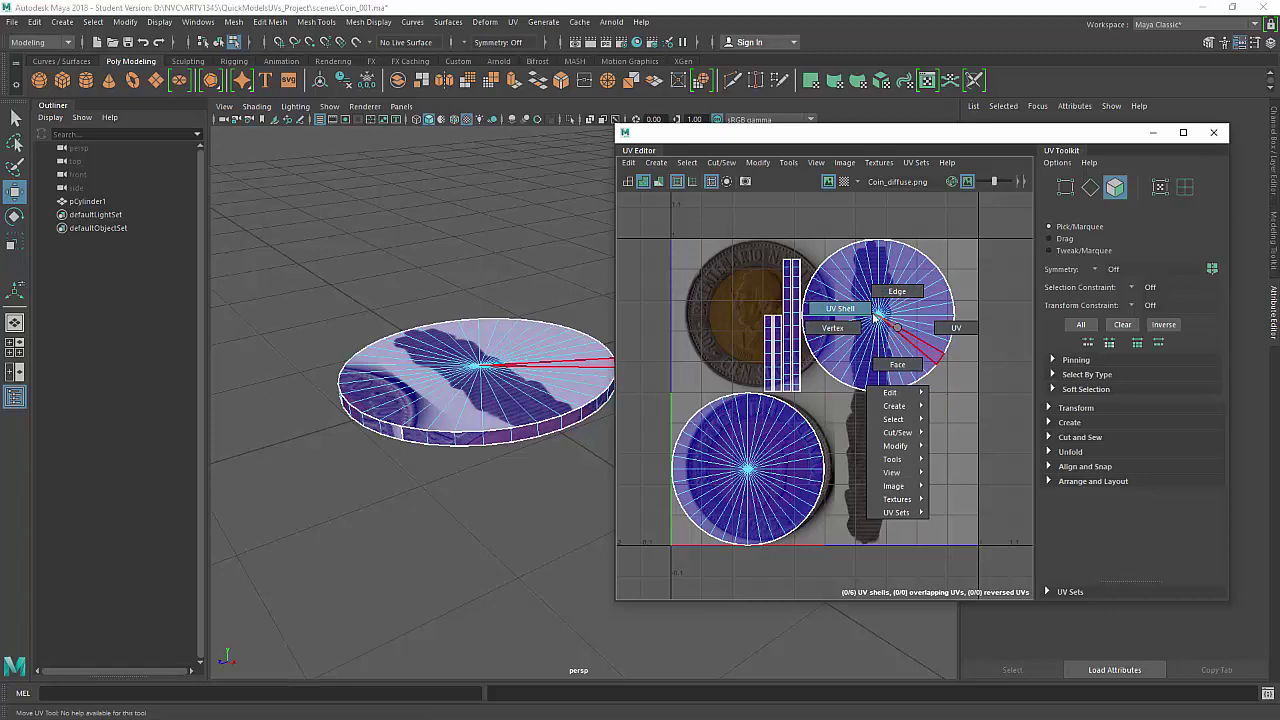
{"action": "left_click", "coordinate": [876, 316]}
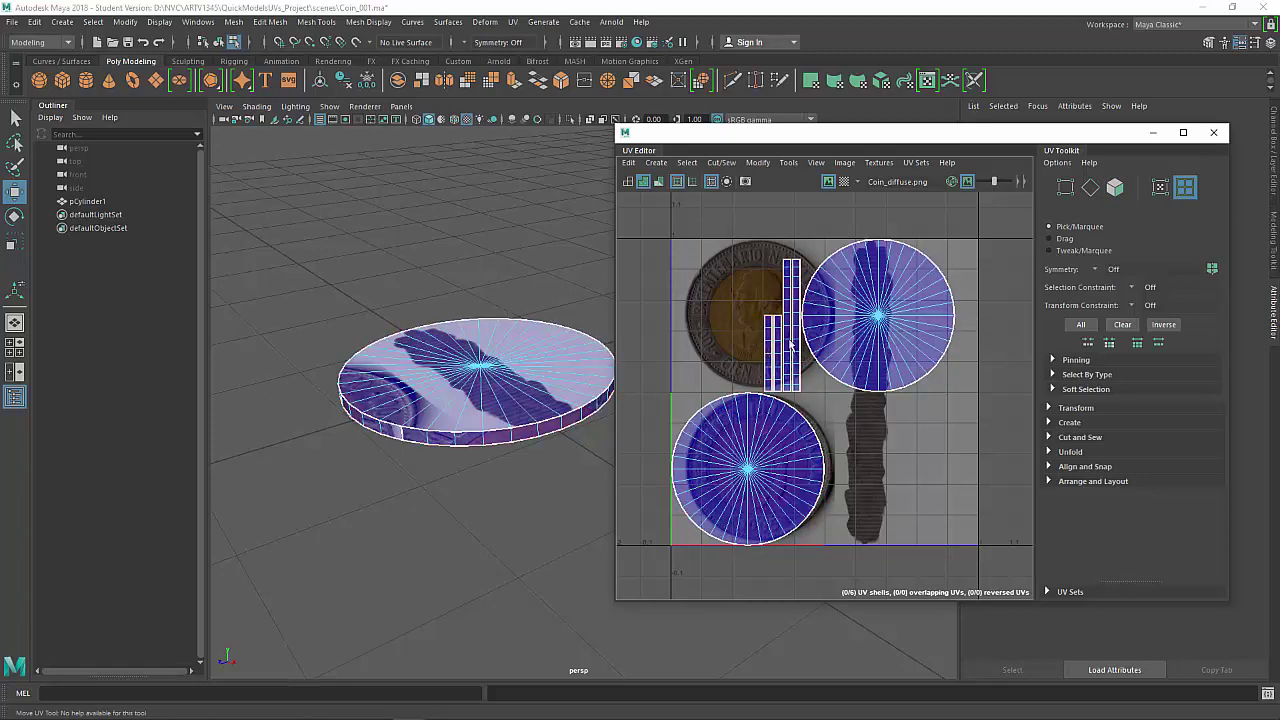
Move both circular cap UV shells toward the left edge of the texture, partly clear of the two coin faces.
{"action": "left_click", "coordinate": [879, 350]}
{"action": "left_click_drag", "start_coordinate": [879, 316], "coordinate": [663, 299]}
{"action": "left_click", "coordinate": [744, 479]}
{"action": "left_click_drag", "start_coordinate": [745, 478], "coordinate": [653, 478]}
Select the four narrow side-strip UV shells and move them to the blank area right of the coin-edge image.
{"action": "left_click_drag", "start_coordinate": [857, 274], "coordinate": [744, 402]}
{"action": "left_click_drag", "start_coordinate": [797, 315], "coordinate": [955, 337]}
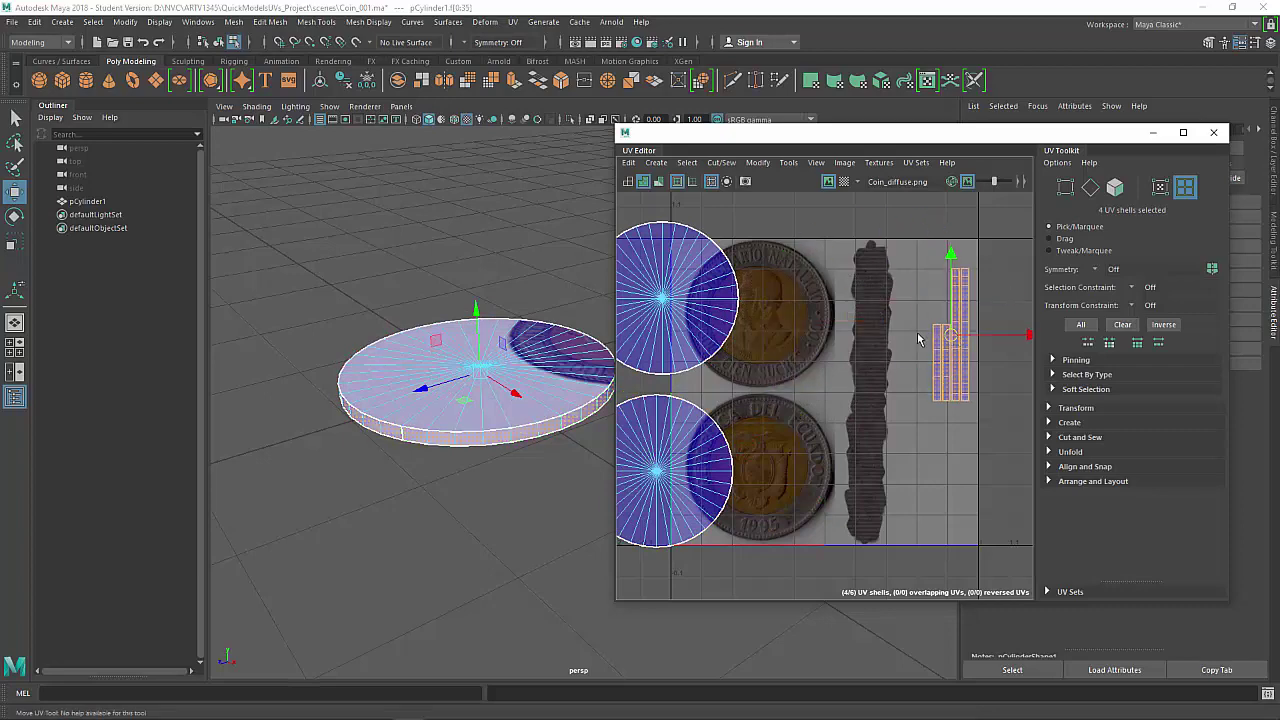
{"action": "middle_click_drag", "start_coordinate": [812, 322], "coordinate": [888, 312], "text": "alt"}
Select the circular UV shell beside the upper coin face and check which cap of the model it covers.
{"action": "left_click_drag", "start_coordinate": [523, 323], "coordinate": [526, 350], "text": "alt"}
{"action": "left_click", "coordinate": [534, 400]}
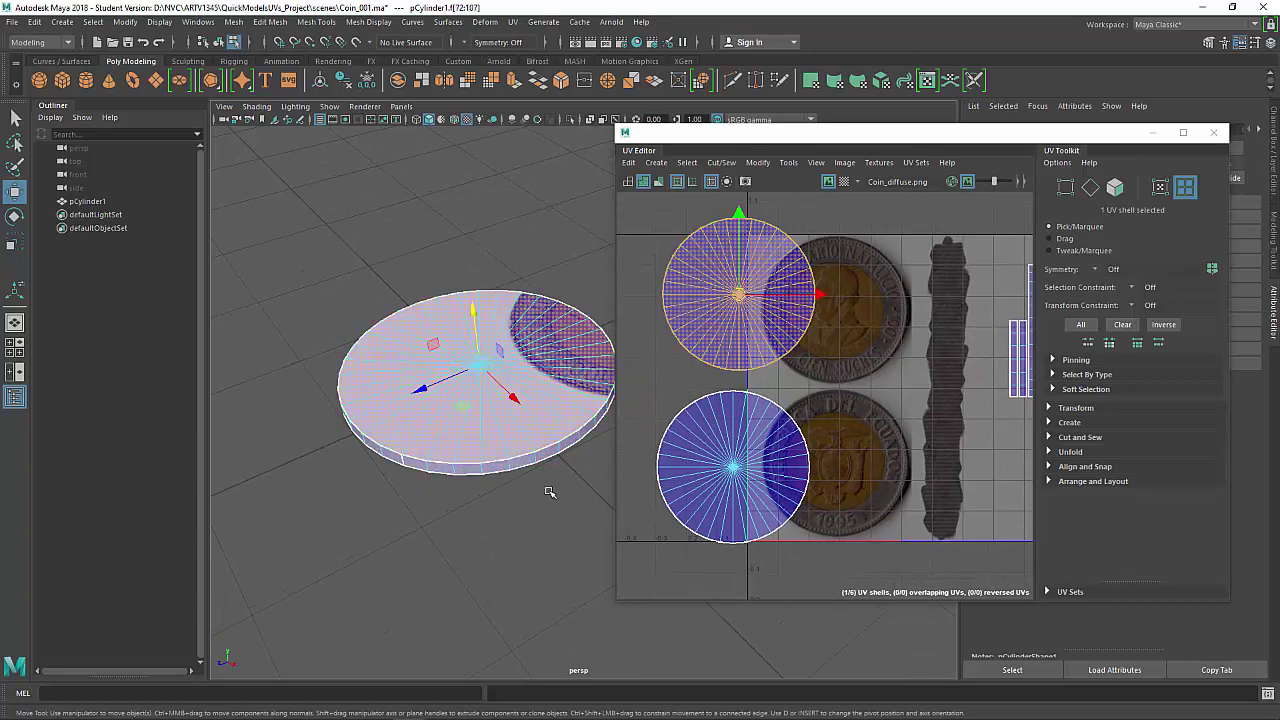
{"action": "left_click_drag", "start_coordinate": [540, 570], "coordinate": [543, 514], "text": "alt"}
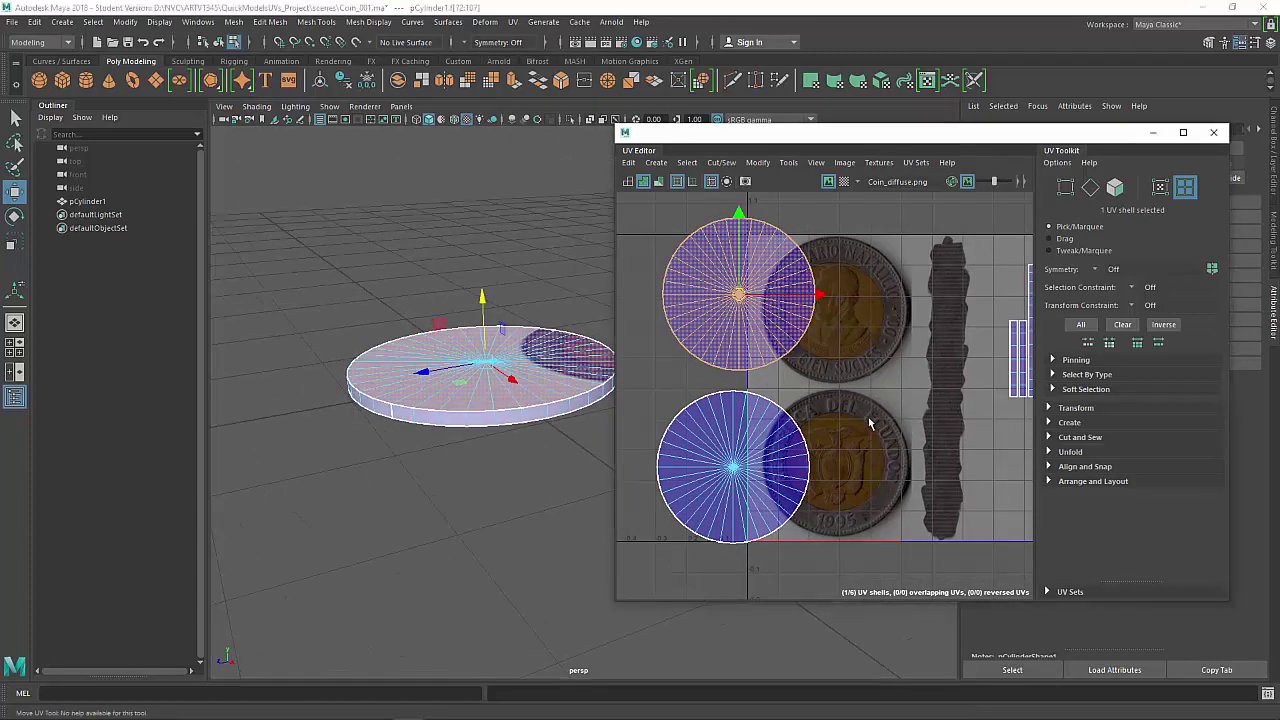
Select both circular UV shells, move them together over the two coin faces, and scale them down slightly to match the faces.
{"action": "left_click", "coordinate": [734, 470], "text": "shift"}
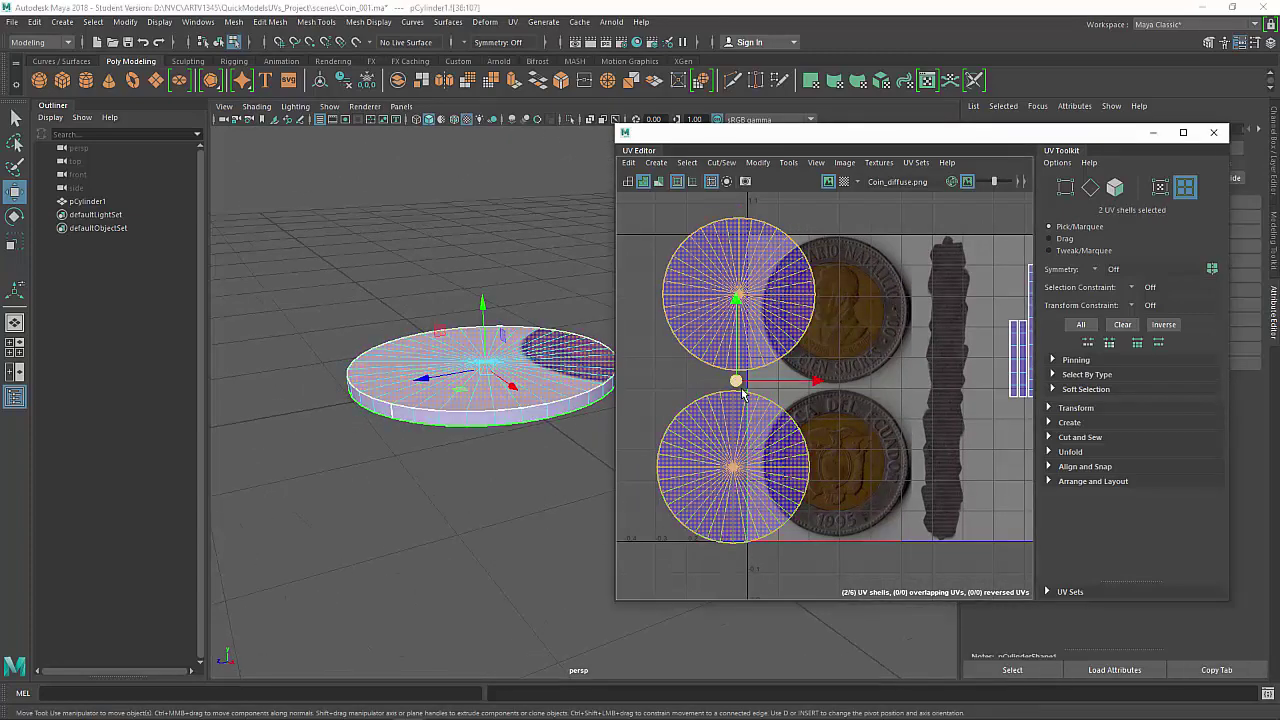
{"action": "left_click_drag", "start_coordinate": [741, 386], "coordinate": [837, 386]}
{"action": "key", "text": "r"}
{"action": "key", "text": "w"}
{"action": "key", "text": "r"}
{"action": "key", "text": "w"}
{"action": "left_click_drag", "start_coordinate": [533, 388], "coordinate": [481, 441], "text": "alt"}
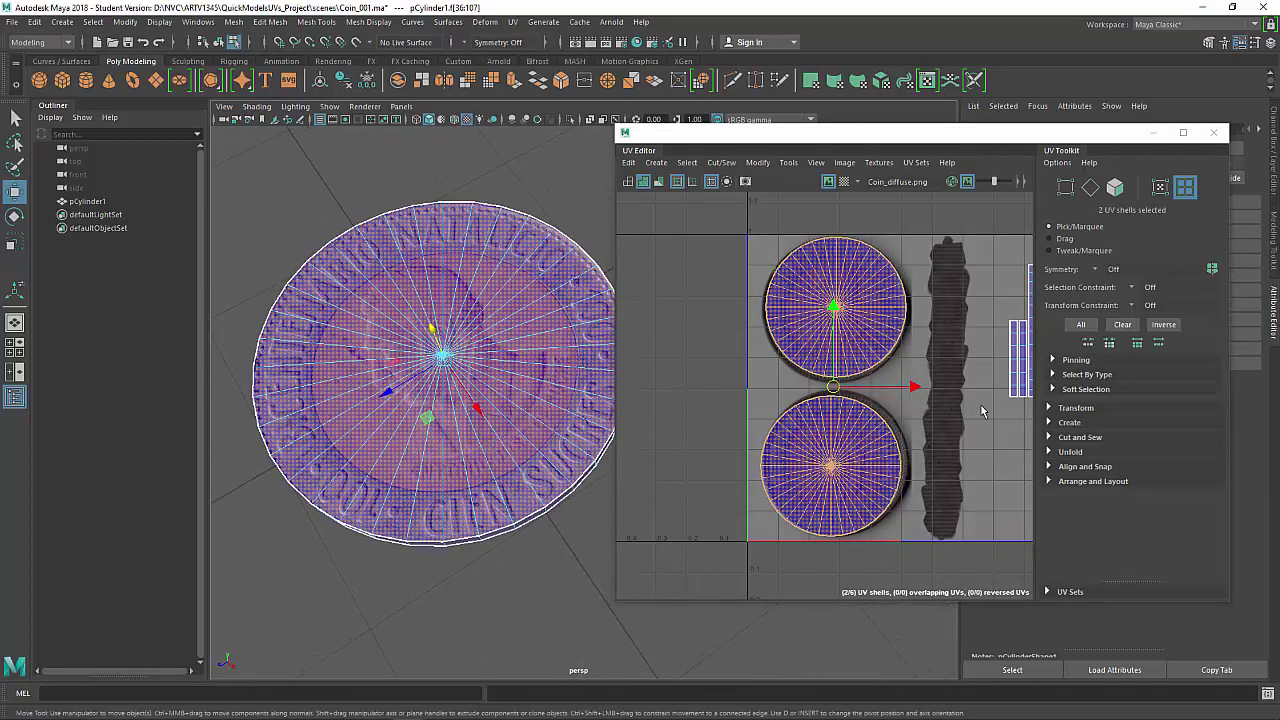
Nudge both circular UV shells slightly, and adjust the upper shell alone so it sits centred on the upper coin face.
{"action": "scroll", "coordinate": [844, 322], "scroll_direction": "up", "scroll_amount": 8}
{"action": "middle_click_drag", "start_coordinate": [845, 324], "coordinate": [855, 390], "text": "alt"}
{"action": "scroll", "coordinate": [847, 424], "scroll_direction": "down", "scroll_amount": 3}
{"action": "left_click_drag", "start_coordinate": [832, 523], "coordinate": [829, 525]}
{"action": "left_click", "coordinate": [977, 520]}
{"action": "left_click", "coordinate": [835, 375]}
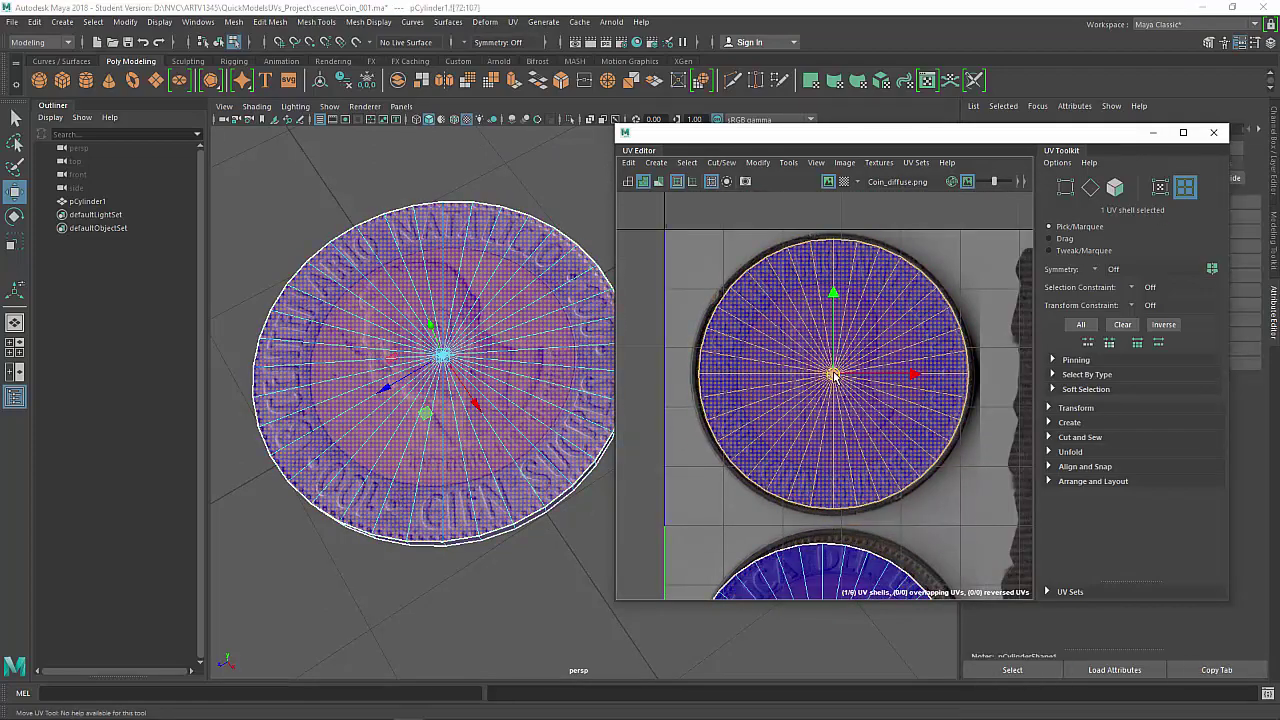
{"action": "left_click_drag", "start_coordinate": [835, 376], "coordinate": [835, 378]}
{"action": "left_click", "coordinate": [946, 496]}
Select the lower circular UV shell and move it up and across until it is centred on the lower coin face.
{"action": "left_click_drag", "start_coordinate": [485, 415], "coordinate": [494, 372], "text": "alt"}
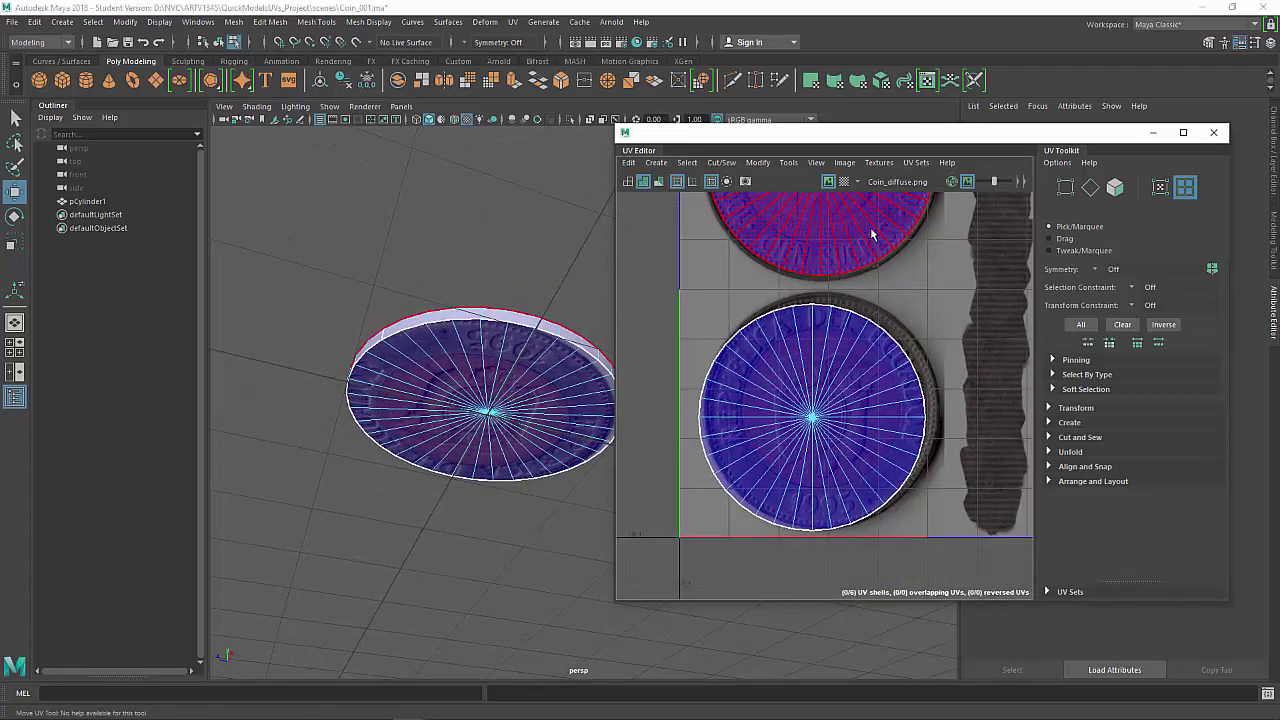
{"action": "left_click", "coordinate": [831, 440]}
{"action": "scroll", "coordinate": [831, 440], "scroll_direction": "up", "scroll_amount": 3}
{"action": "left_click_drag", "start_coordinate": [798, 404], "coordinate": [813, 389]}
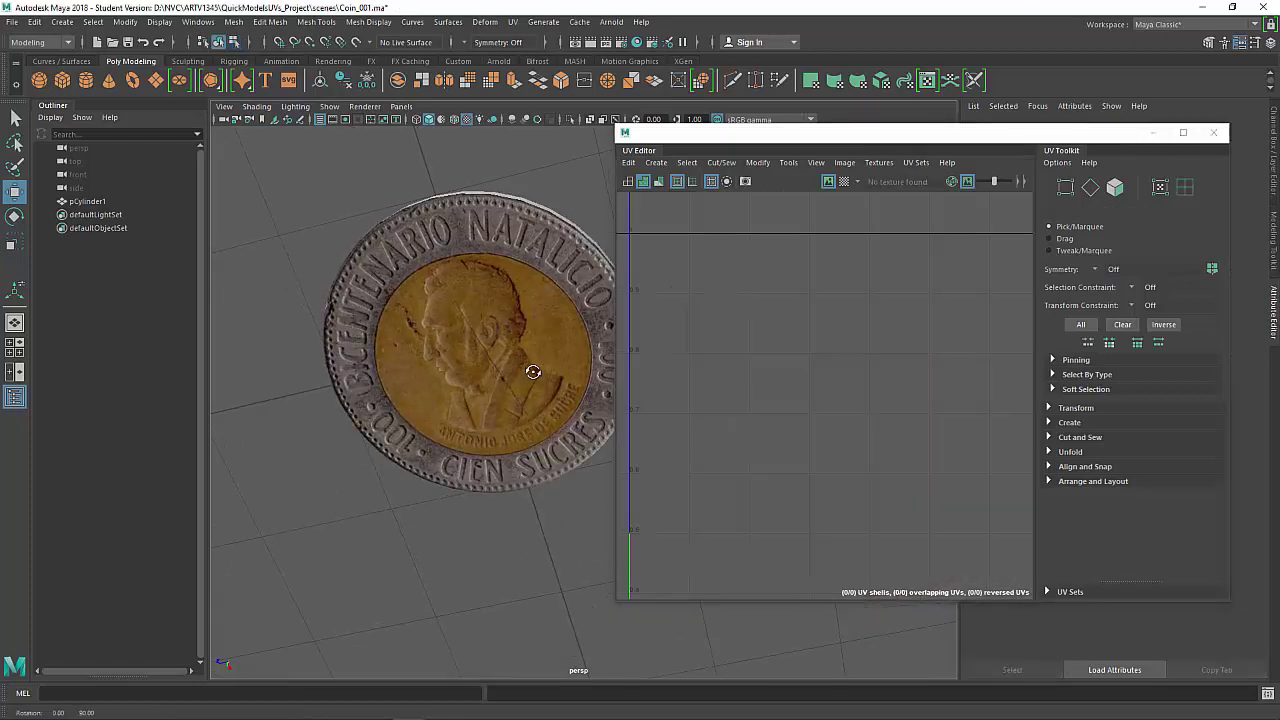
Examine how the coin face texture fits the caps of the model, selecting the coin to compare it with its UVs.
{"action": "left_click_drag", "start_coordinate": [531, 371], "coordinate": [402, 394], "text": "alt"}
{"action": "right_click_drag", "start_coordinate": [402, 394], "coordinate": [386, 226], "text": "alt"}
{"action": "middle_click_drag", "start_coordinate": [534, 366], "coordinate": [411, 368], "text": "alt"}
{"action": "right_click_drag", "start_coordinate": [411, 368], "coordinate": [466, 426], "text": "alt"}
{"action": "left_click_drag", "start_coordinate": [466, 426], "coordinate": [440, 365], "text": "alt"}
{"action": "left_click", "coordinate": [365, 345]}
{"action": "middle_click_drag", "start_coordinate": [358, 352], "coordinate": [453, 463], "text": "alt"}
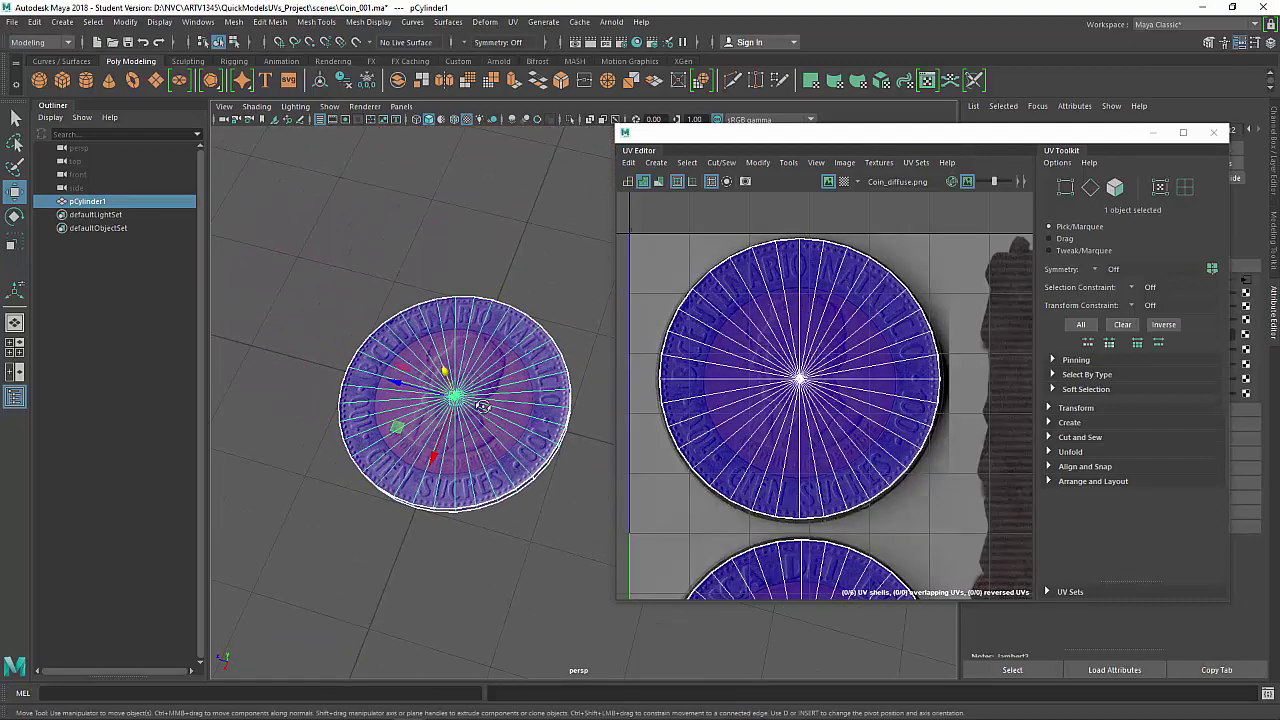
{"action": "left_click_drag", "start_coordinate": [453, 463], "coordinate": [490, 432], "text": "alt"}
{"action": "left_click", "coordinate": [515, 309]}
{"action": "left_click", "coordinate": [413, 406]}
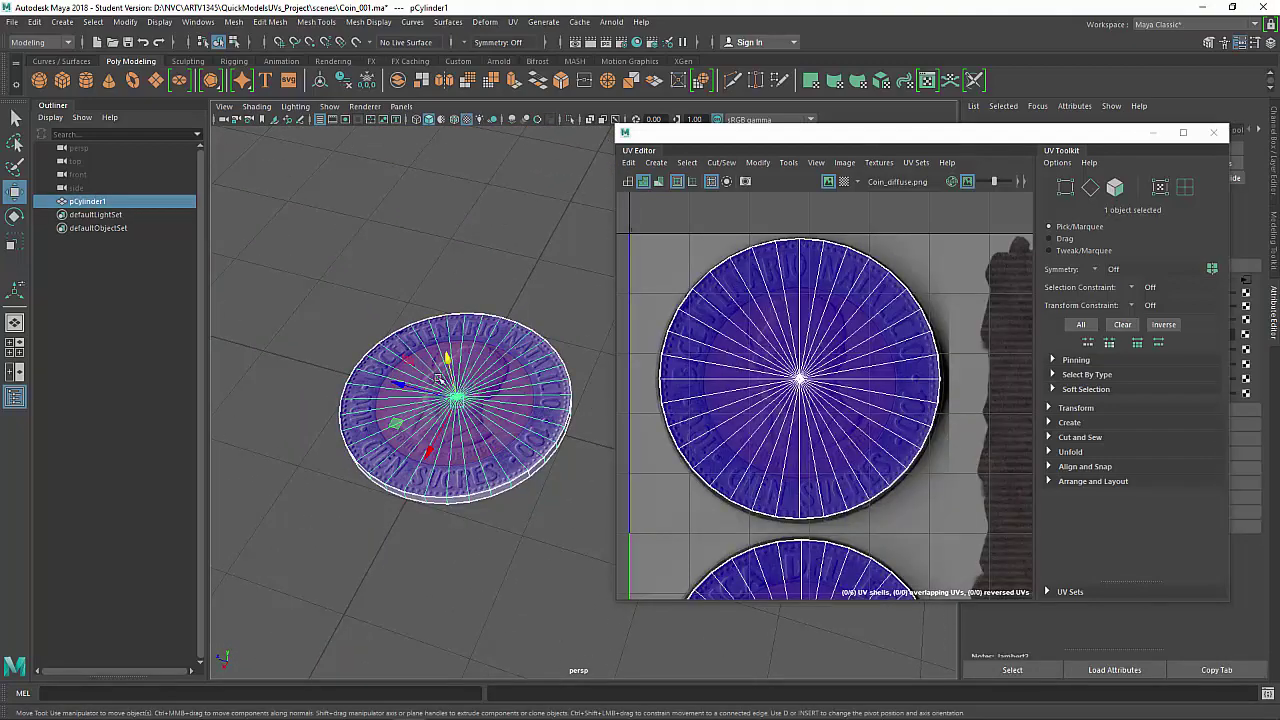
Rotate the upper circular UV shell about its centre over the upper coin face, and clear the selection.
{"action": "right_click_drag", "start_coordinate": [826, 366], "coordinate": [774, 347]}
{"action": "left_click", "coordinate": [828, 367]}
{"action": "key", "text": "e"}
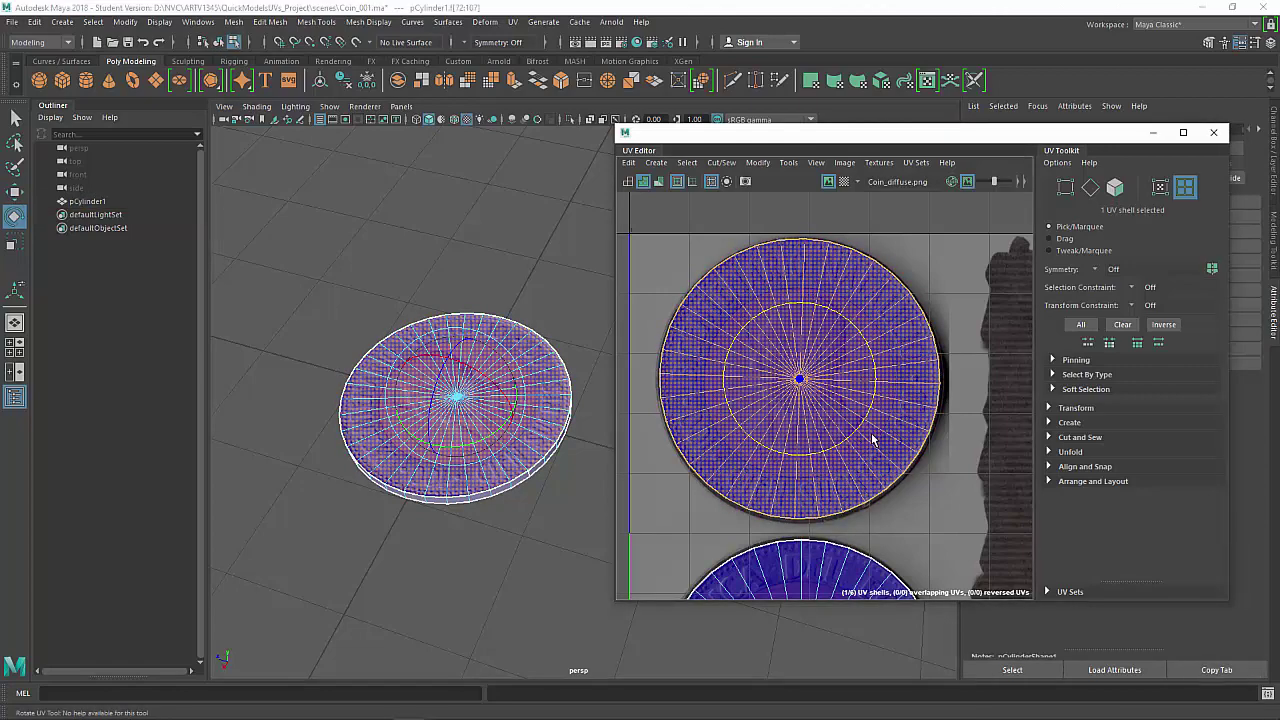
{"action": "left_click_drag", "start_coordinate": [870, 436], "coordinate": [820, 437]}
{"action": "left_click_drag", "start_coordinate": [477, 388], "coordinate": [482, 408], "text": "alt"}
{"action": "scroll", "coordinate": [482, 409], "scroll_direction": "up", "scroll_amount": 4}
{"action": "middle_click_drag", "start_coordinate": [430, 460], "coordinate": [472, 443], "text": "alt"}
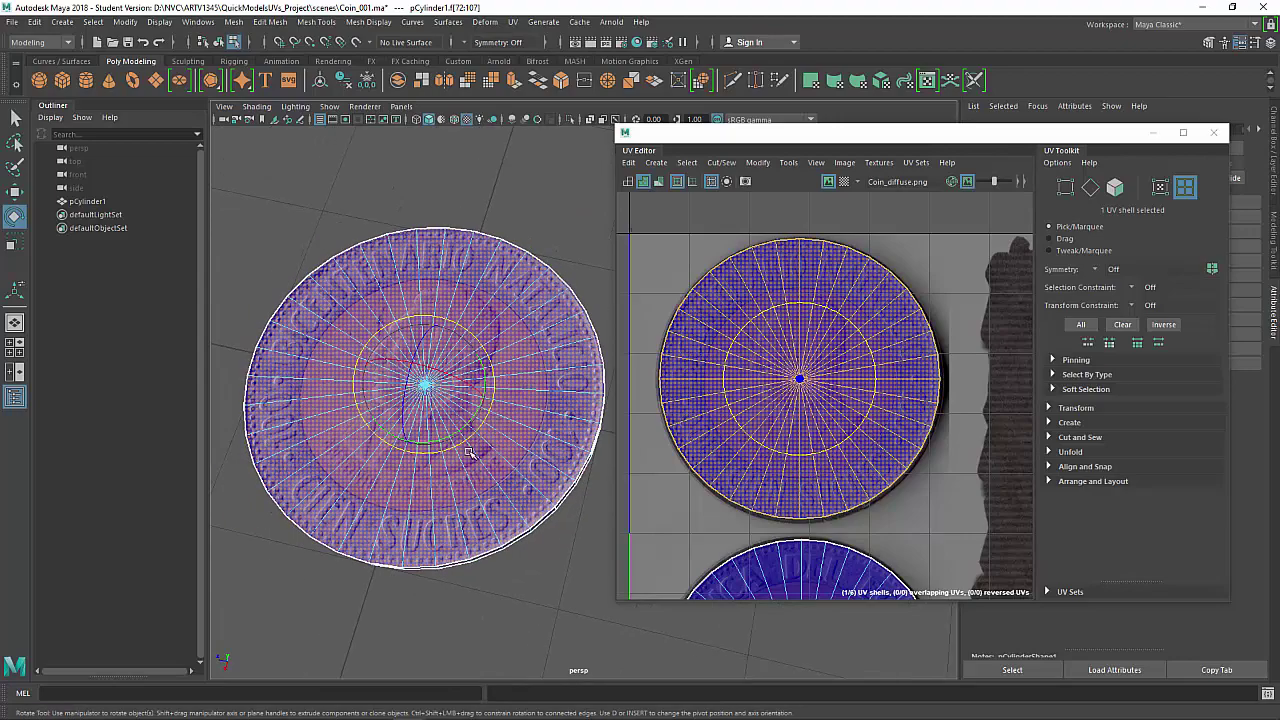
{"action": "key", "text": "q"}
{"action": "left_click", "coordinate": [544, 568]}
{"action": "left_click_drag", "start_coordinate": [545, 575], "coordinate": [524, 497], "text": "alt"}
Switch the UV Editor to edge selection for working on the coin's side strips.
{"action": "scroll", "coordinate": [940, 321], "scroll_direction": "down", "scroll_amount": 4}
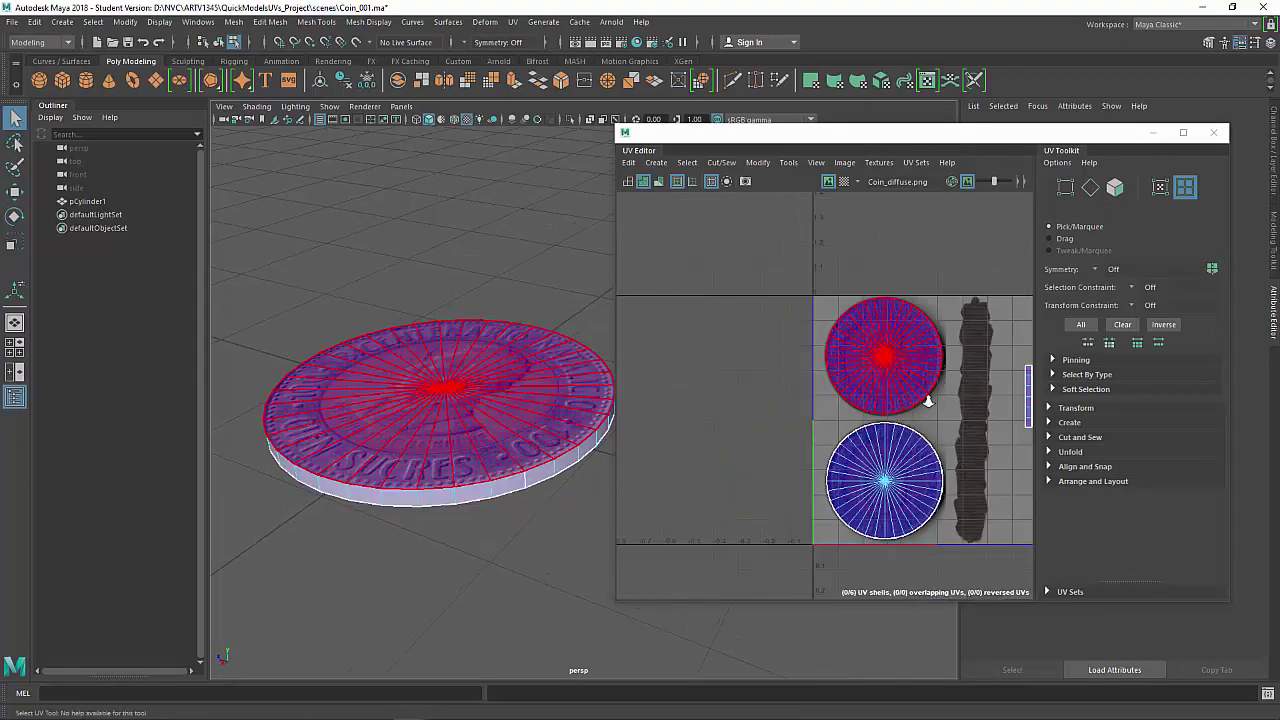
{"action": "middle_click_drag", "start_coordinate": [862, 383], "coordinate": [716, 318], "text": "alt"}
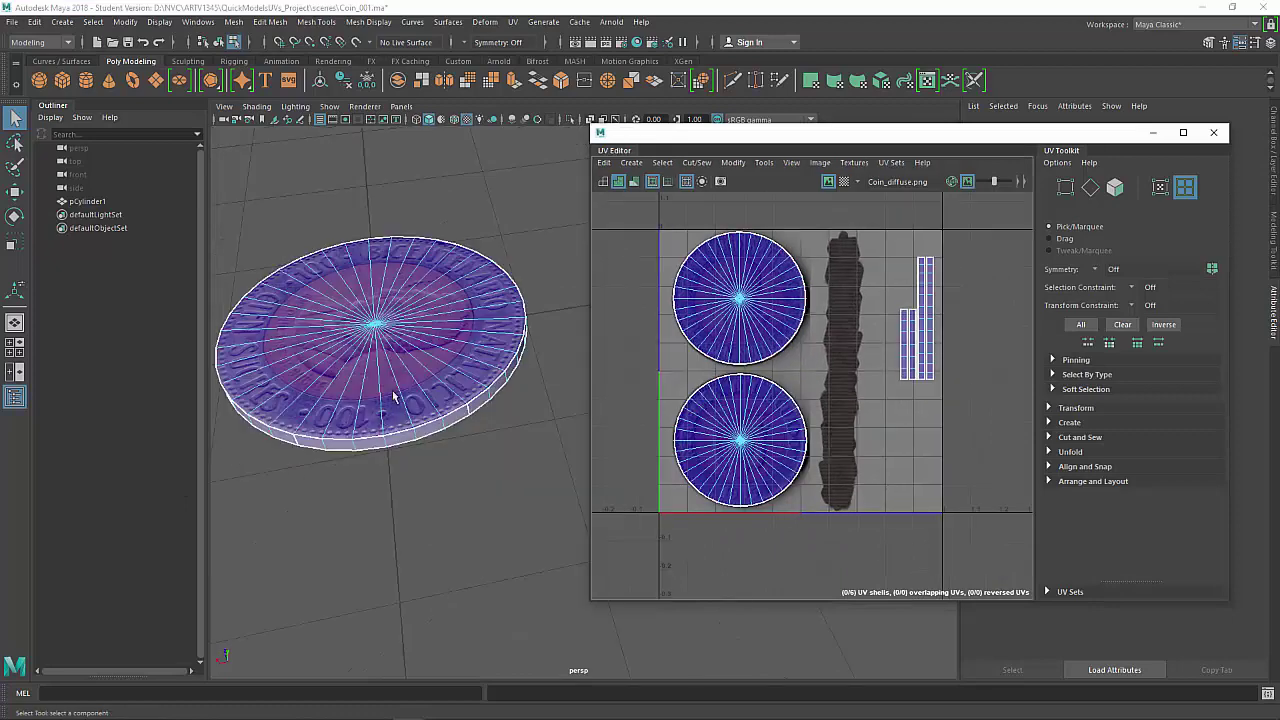
{"action": "left_click_drag", "start_coordinate": [300, 420], "coordinate": [671, 420], "text": "alt"}
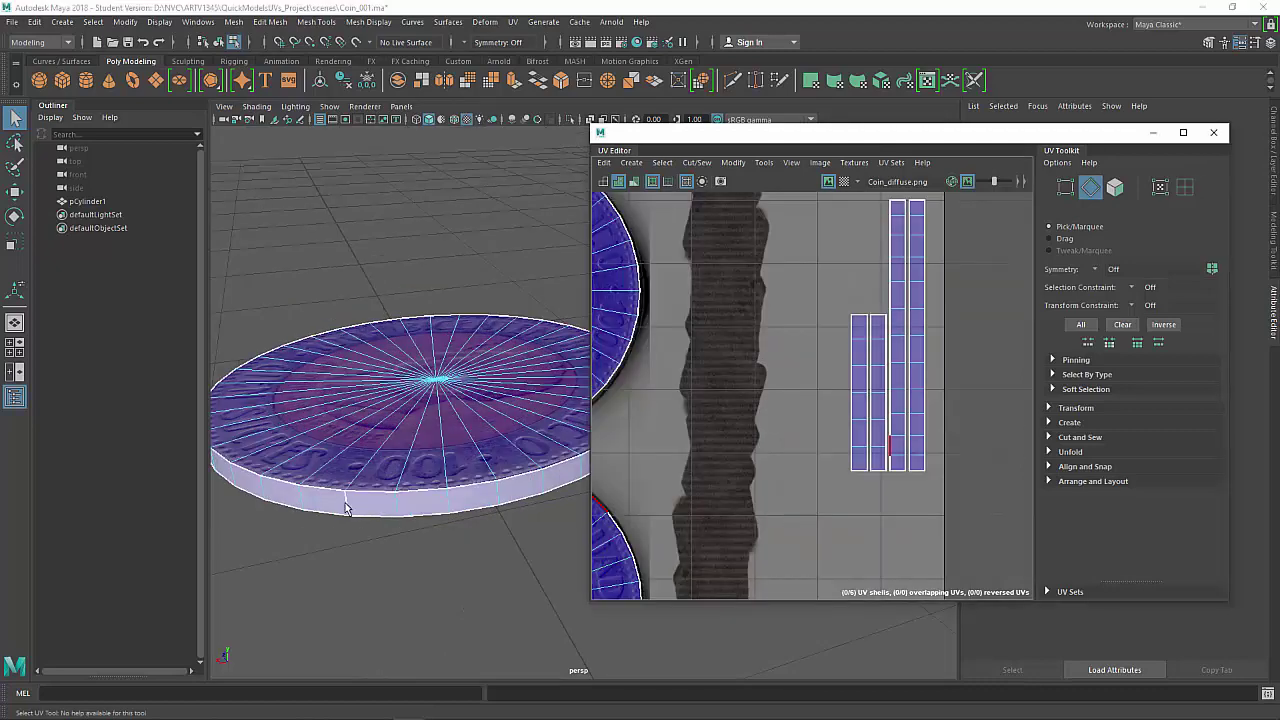
{"action": "left_click", "coordinate": [347, 512]}
{"action": "left_click_drag", "start_coordinate": [393, 546], "coordinate": [508, 546], "text": "alt"}
{"action": "left_click", "coordinate": [508, 546]}
{"action": "right_click_drag", "start_coordinate": [915, 427], "coordinate": [912, 388]}
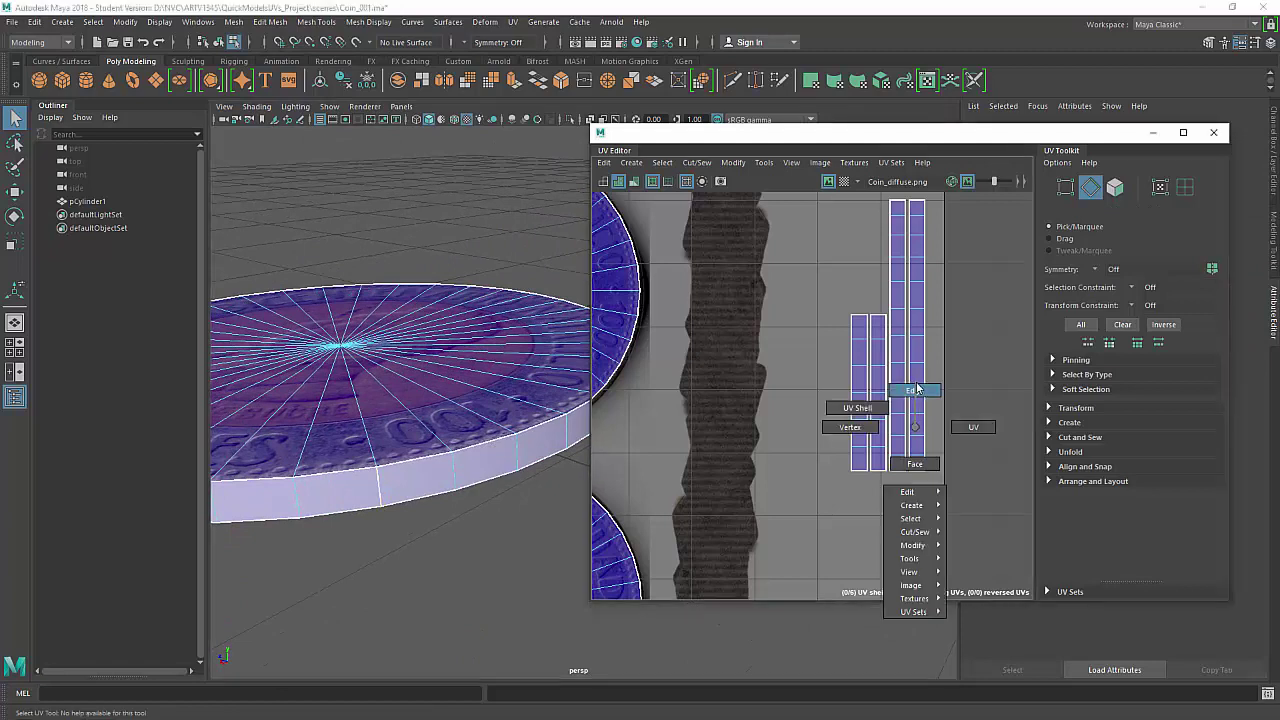
{"action": "right_click_drag", "start_coordinate": [916, 389], "coordinate": [916, 389]}
Select a vertical seam edge on the coin's side and move and sew it, joining a short UV strip to a long one.
{"action": "left_click", "coordinate": [380, 488]}
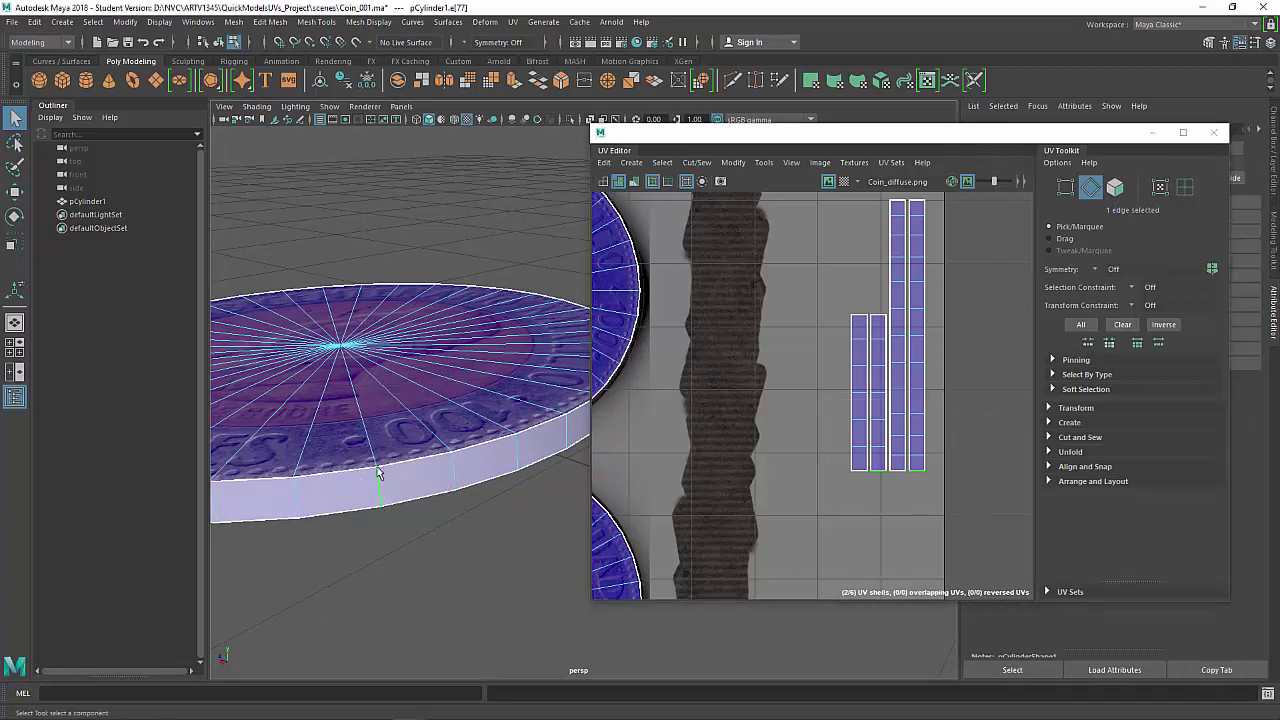
{"action": "middle_click_drag", "start_coordinate": [964, 338], "coordinate": [948, 384], "text": "alt"}
{"action": "left_click", "coordinate": [918, 287]}
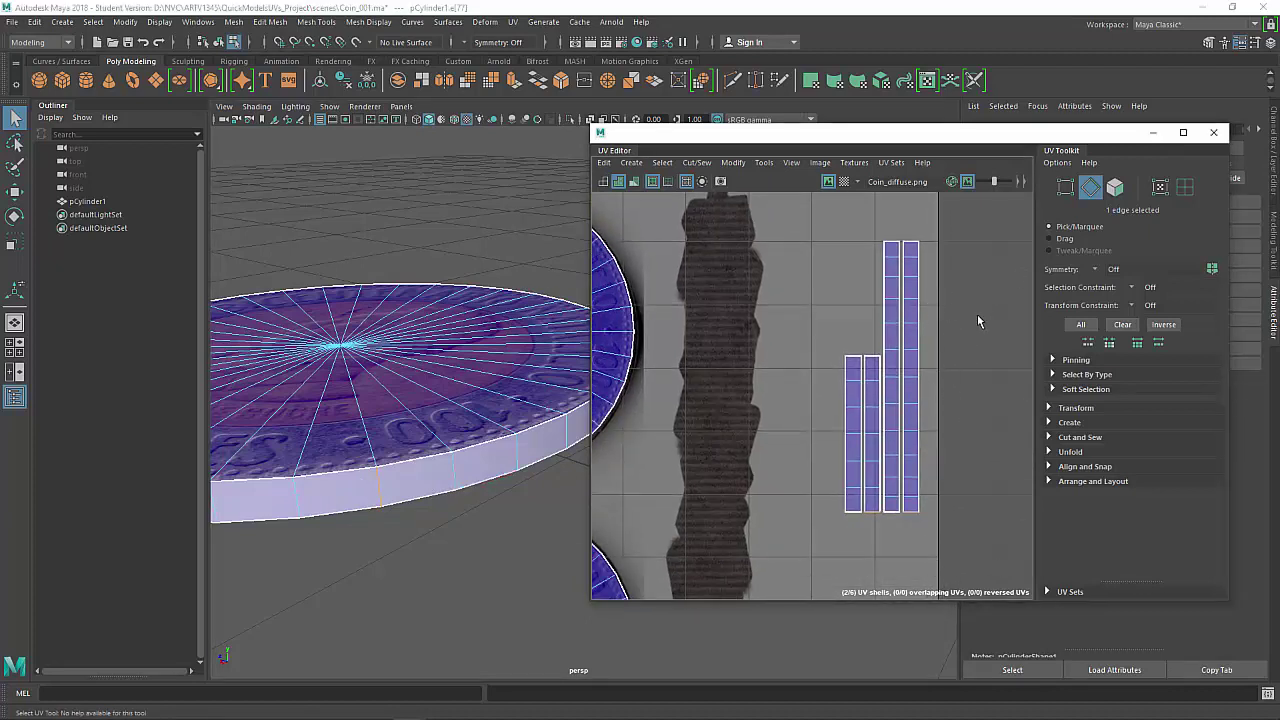
{"action": "right_click_drag", "start_coordinate": [966, 370], "coordinate": [966, 342], "text": "shift"}
{"action": "scroll", "coordinate": [965, 345], "scroll_direction": "down", "scroll_amount": 5}
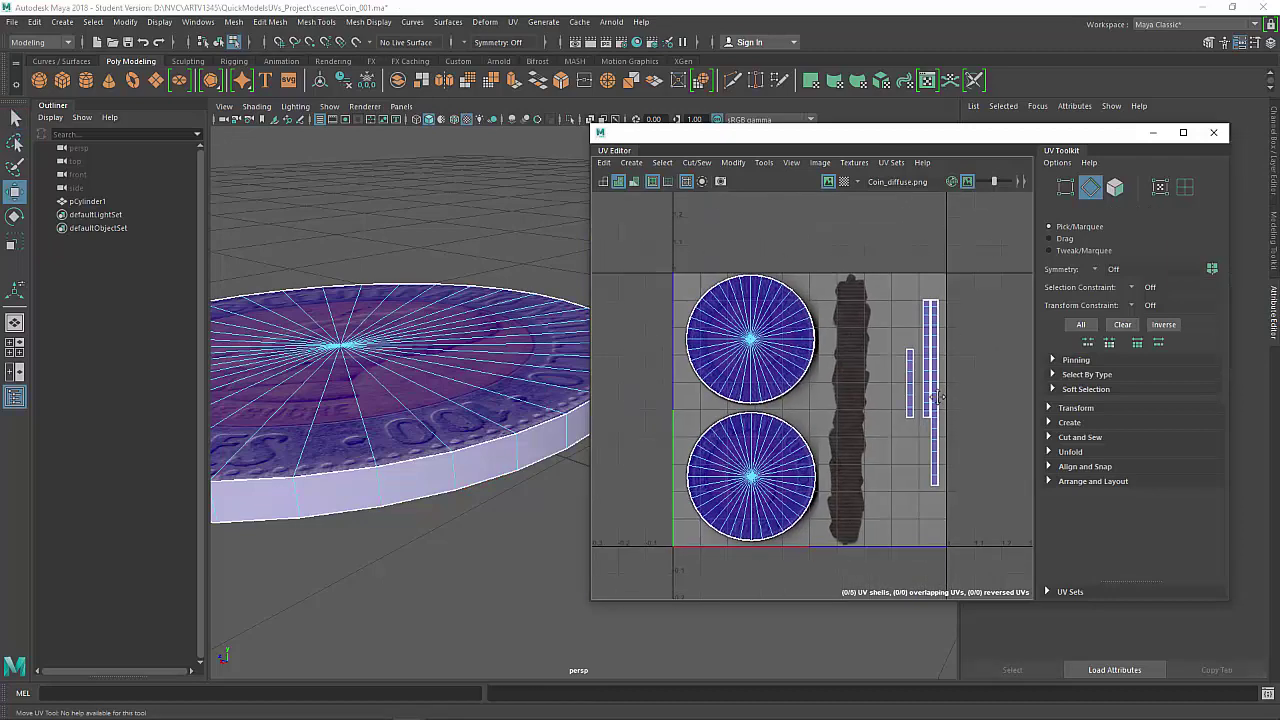
Move and sew the end edges of the remaining side strips so they form one continuous UV strip.
{"action": "scroll", "coordinate": [962, 365], "scroll_direction": "up", "scroll_amount": 2}
{"action": "left_click", "coordinate": [898, 533]}
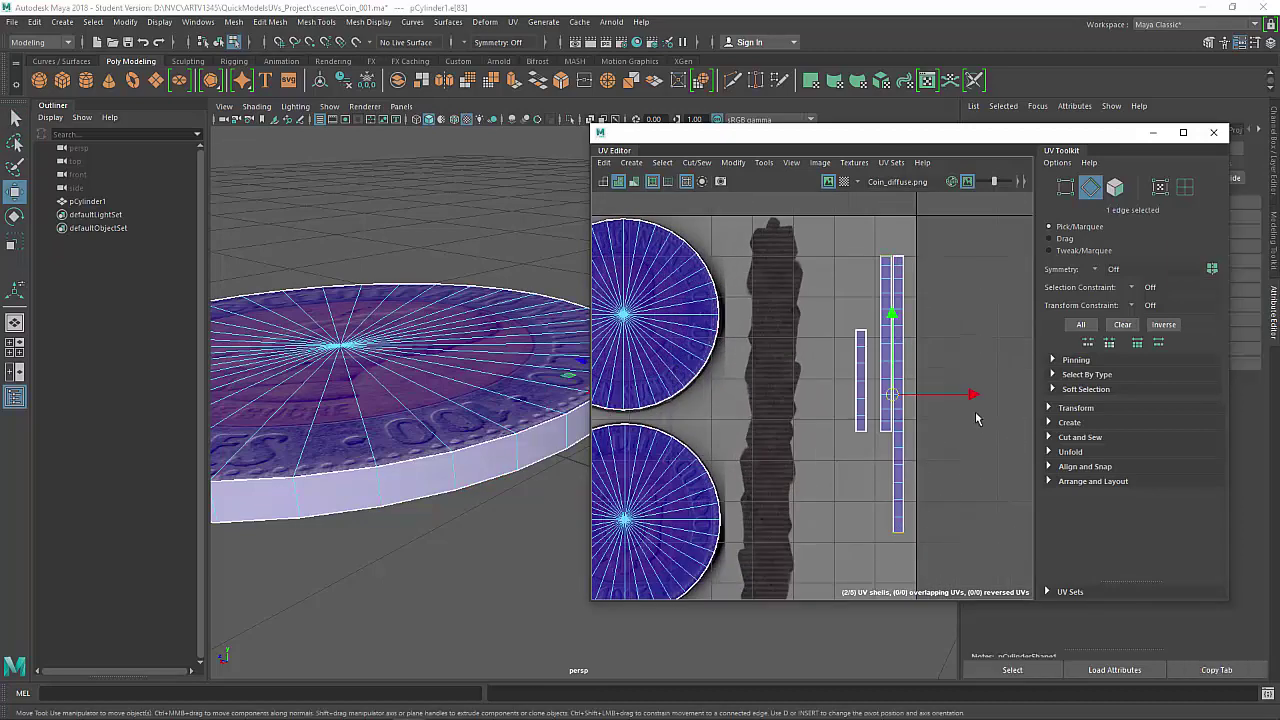
{"action": "right_click_drag", "start_coordinate": [976, 413], "coordinate": [968, 345], "text": "shift"}
{"action": "middle_click_drag", "start_coordinate": [941, 393], "coordinate": [930, 246], "text": "alt"}
{"action": "scroll", "coordinate": [928, 250], "scroll_direction": "down", "scroll_amount": 3}
{"action": "left_click", "coordinate": [900, 461]}
{"action": "right_click_drag", "start_coordinate": [978, 450], "coordinate": [971, 416], "text": "shift"}
{"action": "scroll", "coordinate": [930, 396], "scroll_direction": "down", "scroll_amount": 2}
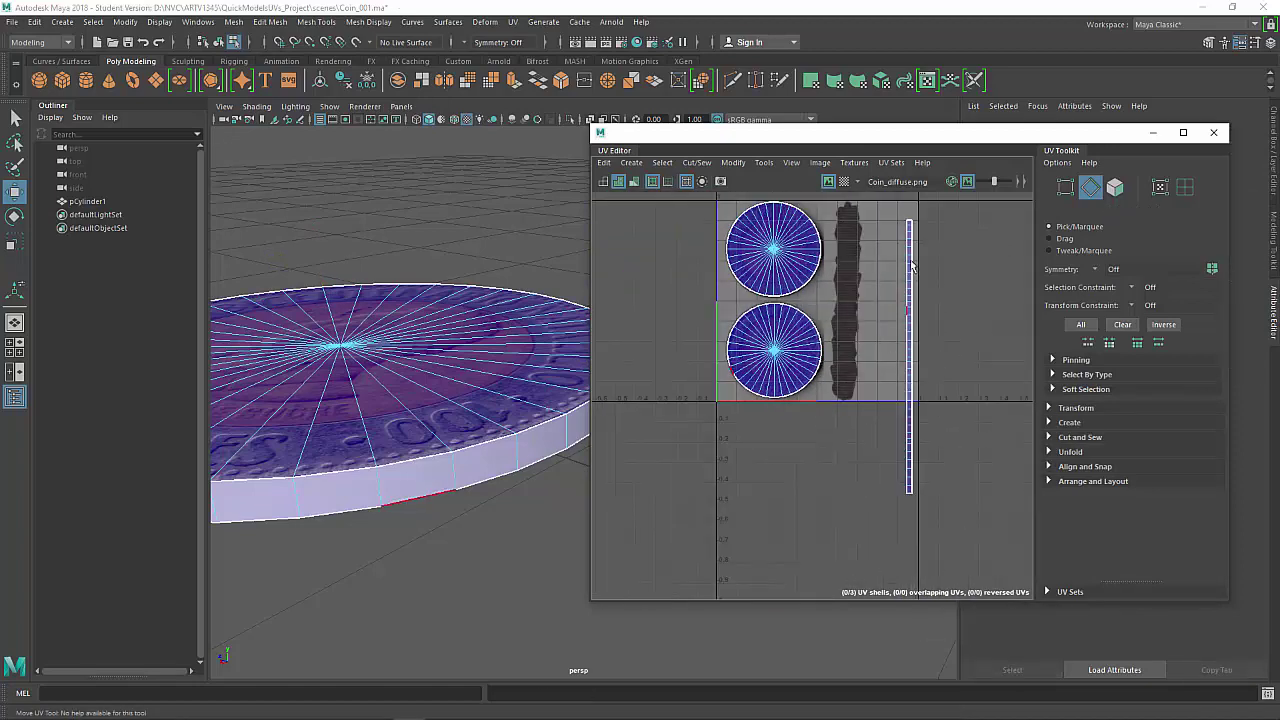
Try to move and sew the end edge of the continuous side strip to its opposite end.
{"action": "middle_click_drag", "start_coordinate": [882, 415], "coordinate": [884, 479], "text": "alt"}
{"action": "right_click_drag", "start_coordinate": [470, 336], "coordinate": [314, 265], "text": "alt"}
{"action": "left_click_drag", "start_coordinate": [314, 265], "coordinate": [400, 300], "text": "alt"}
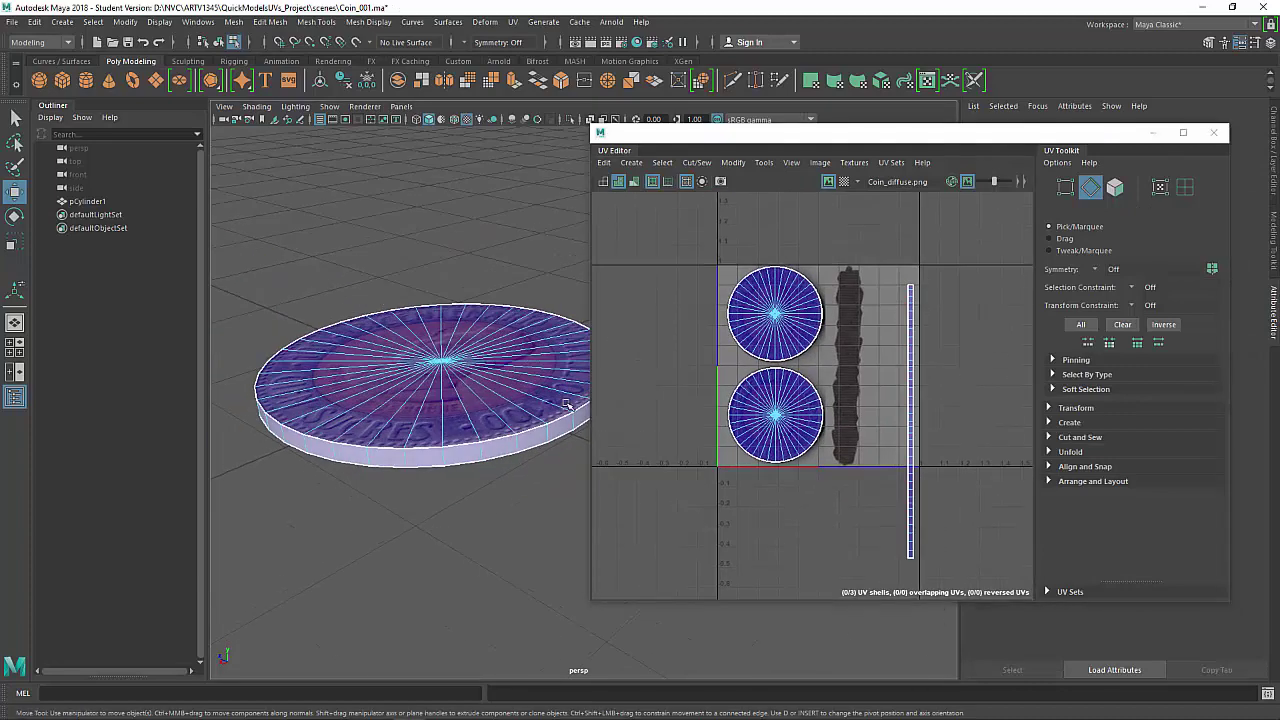
{"action": "left_click", "coordinate": [911, 563]}
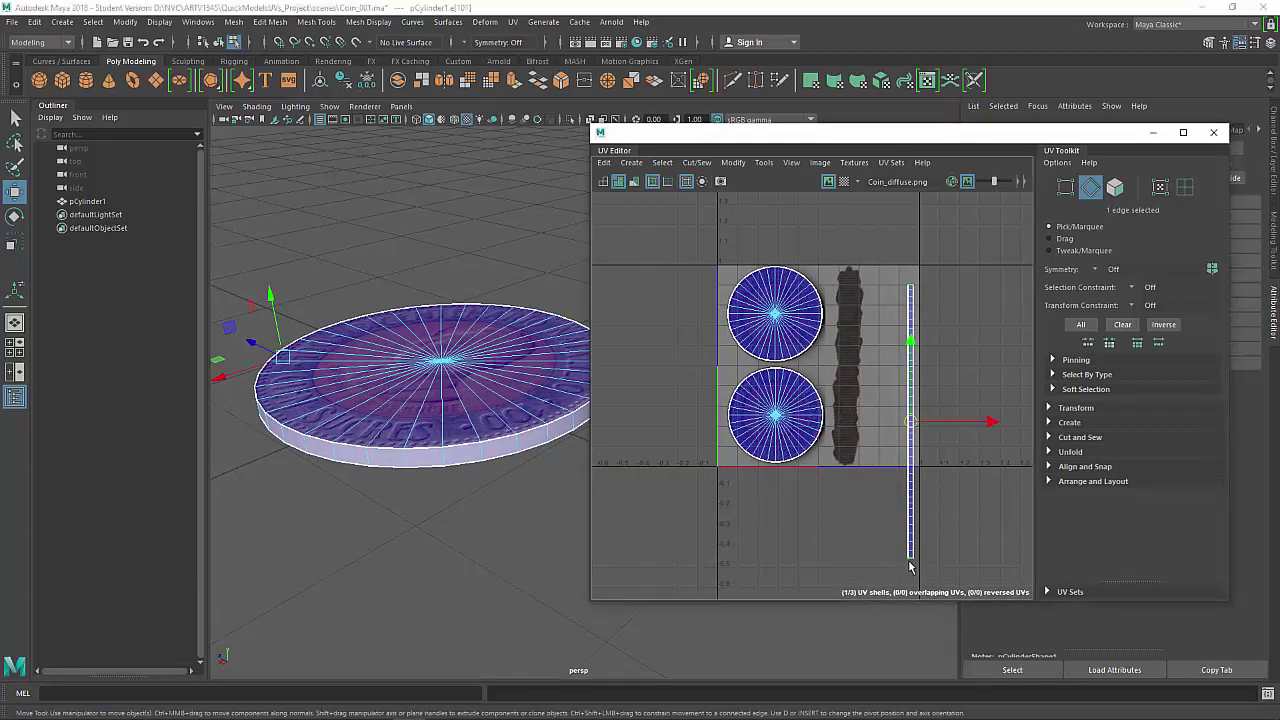
{"action": "left_click_drag", "start_coordinate": [551, 290], "coordinate": [451, 366], "text": "alt"}
{"action": "right_click_drag", "start_coordinate": [451, 366], "coordinate": [400, 389], "text": "alt"}
{"action": "left_click_drag", "start_coordinate": [400, 389], "coordinate": [402, 362], "text": "alt"}
{"action": "right_click_drag", "start_coordinate": [952, 383], "coordinate": [891, 496], "text": "shift"}
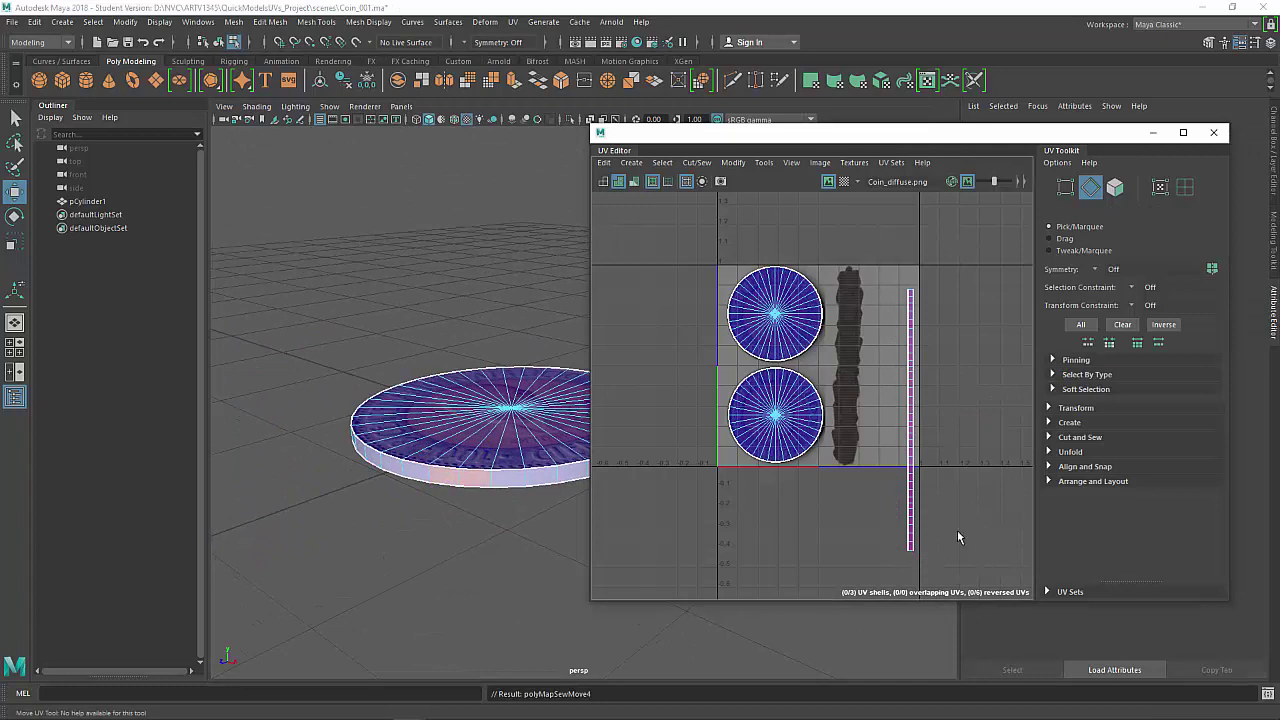
{"action": "key", "text": "ctrl+z"}
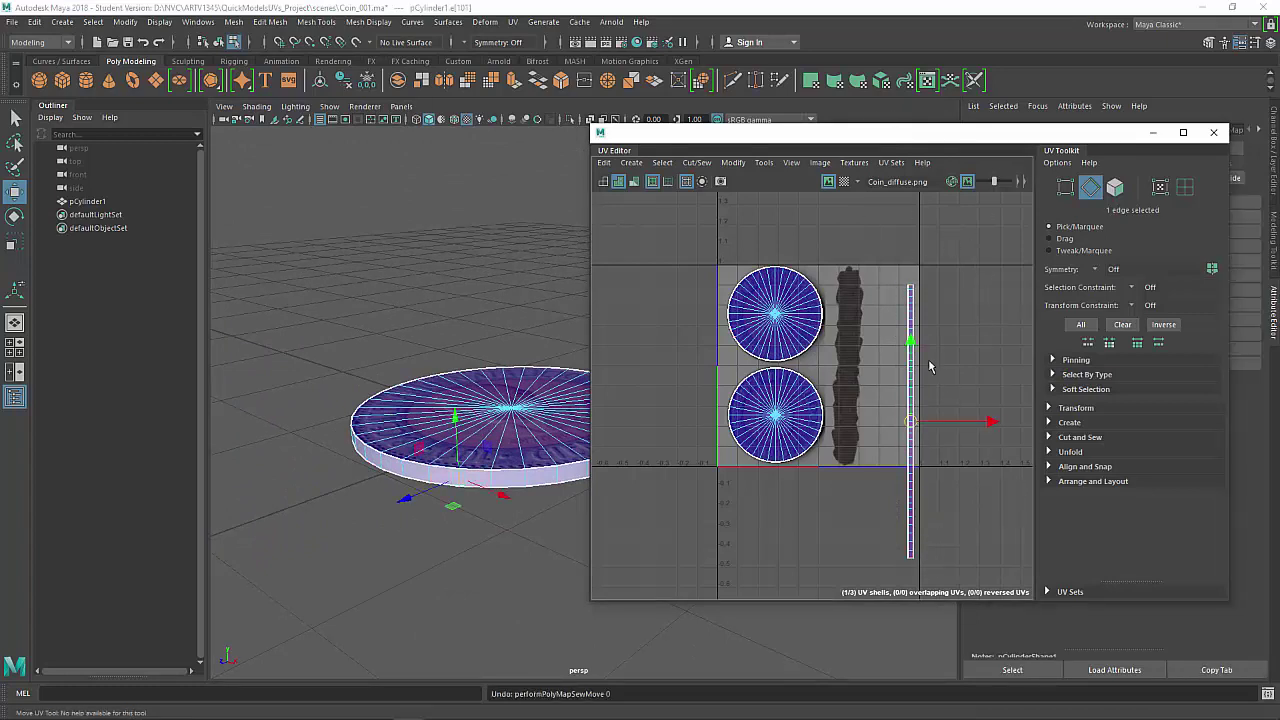
{"action": "left_click", "coordinate": [922, 539]}
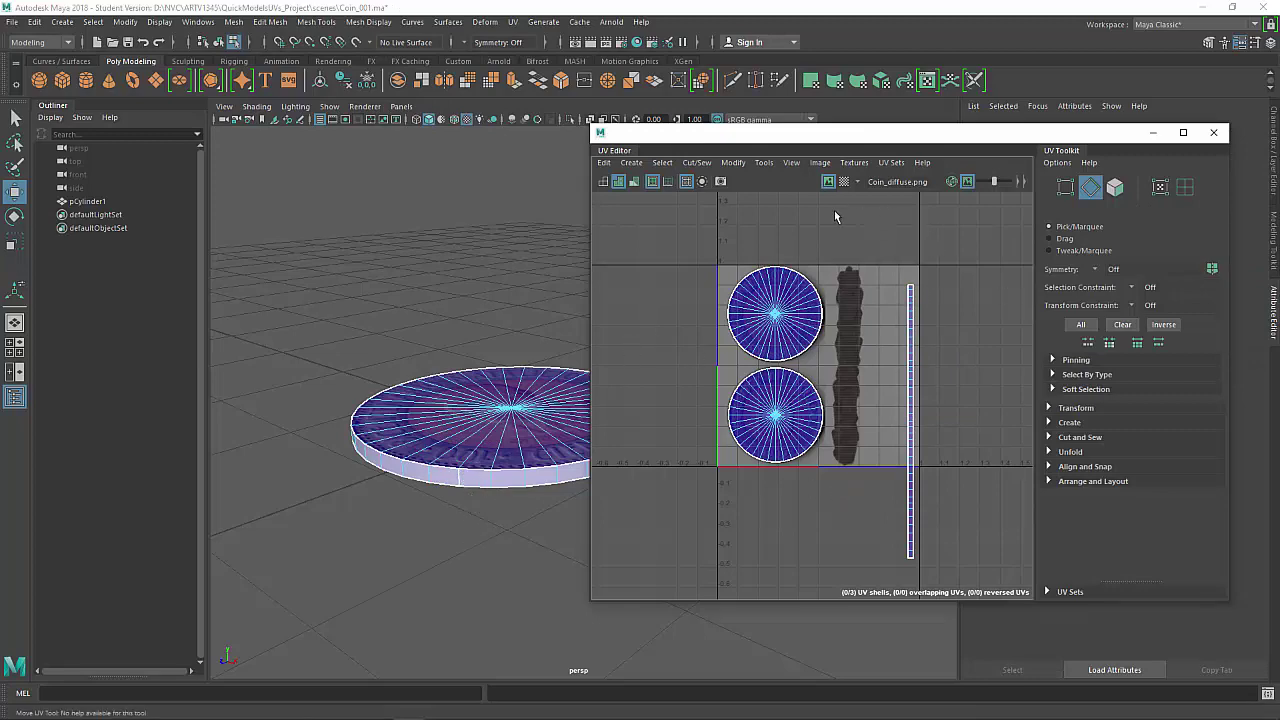
Display the checker map and examine the size and distortion of its squares along the coin's side.
{"action": "left_click", "coordinate": [843, 181]}
{"action": "left_click_drag", "start_coordinate": [580, 440], "coordinate": [440, 365], "text": "alt"}
{"action": "right_click_drag", "start_coordinate": [440, 365], "coordinate": [446, 440], "text": "alt"}
{"action": "middle_click_drag", "start_coordinate": [446, 440], "coordinate": [508, 404], "text": "alt"}
{"action": "left_click_drag", "start_coordinate": [508, 404], "coordinate": [488, 433], "text": "alt"}
{"action": "right_click_drag", "start_coordinate": [375, 330], "coordinate": [424, 335], "text": "alt"}
{"action": "right_click_drag", "start_coordinate": [313, 325], "coordinate": [356, 341], "text": "alt"}
Switch to UV shell selection, move the side-strip shell toward the coin-edge image, and scale it down to about the texture's height.
{"action": "right_click_drag", "start_coordinate": [925, 393], "coordinate": [948, 414]}
{"action": "left_click", "coordinate": [913, 402]}
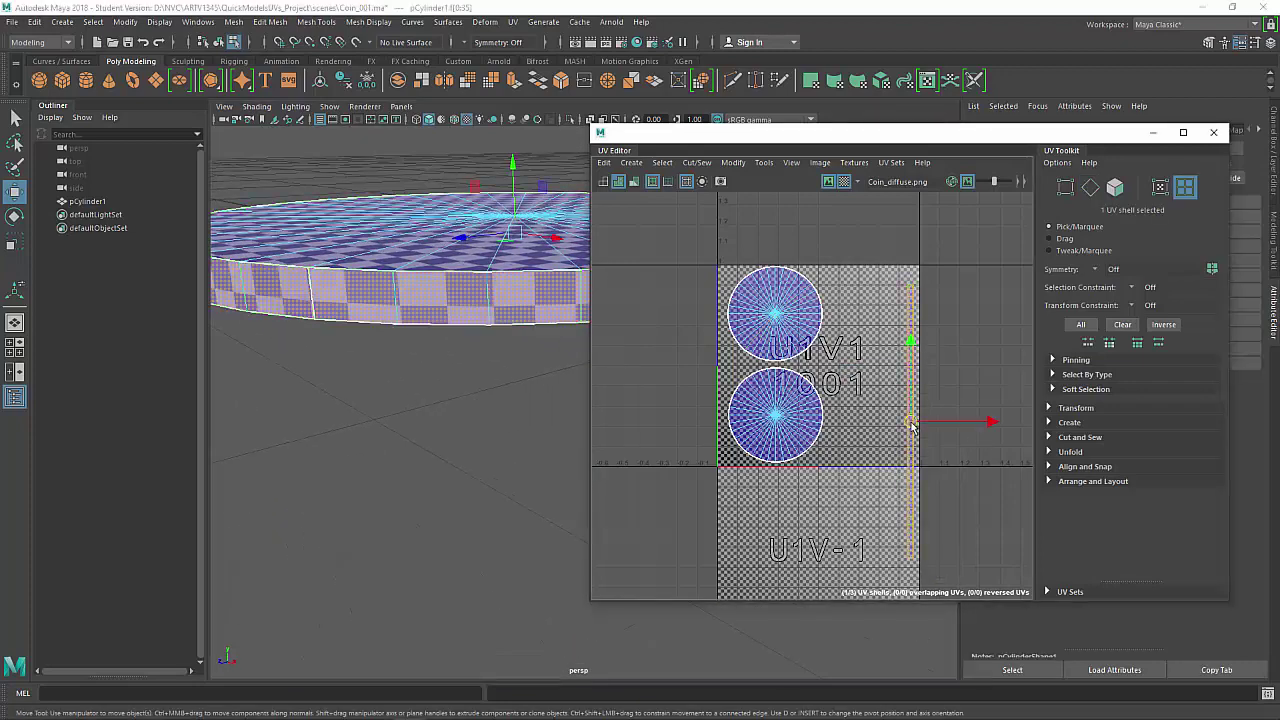
{"action": "left_click_drag", "start_coordinate": [911, 424], "coordinate": [860, 387]}
{"action": "key", "text": "r"}
{"action": "key", "text": "w"}
{"action": "left_click", "coordinate": [903, 320]}
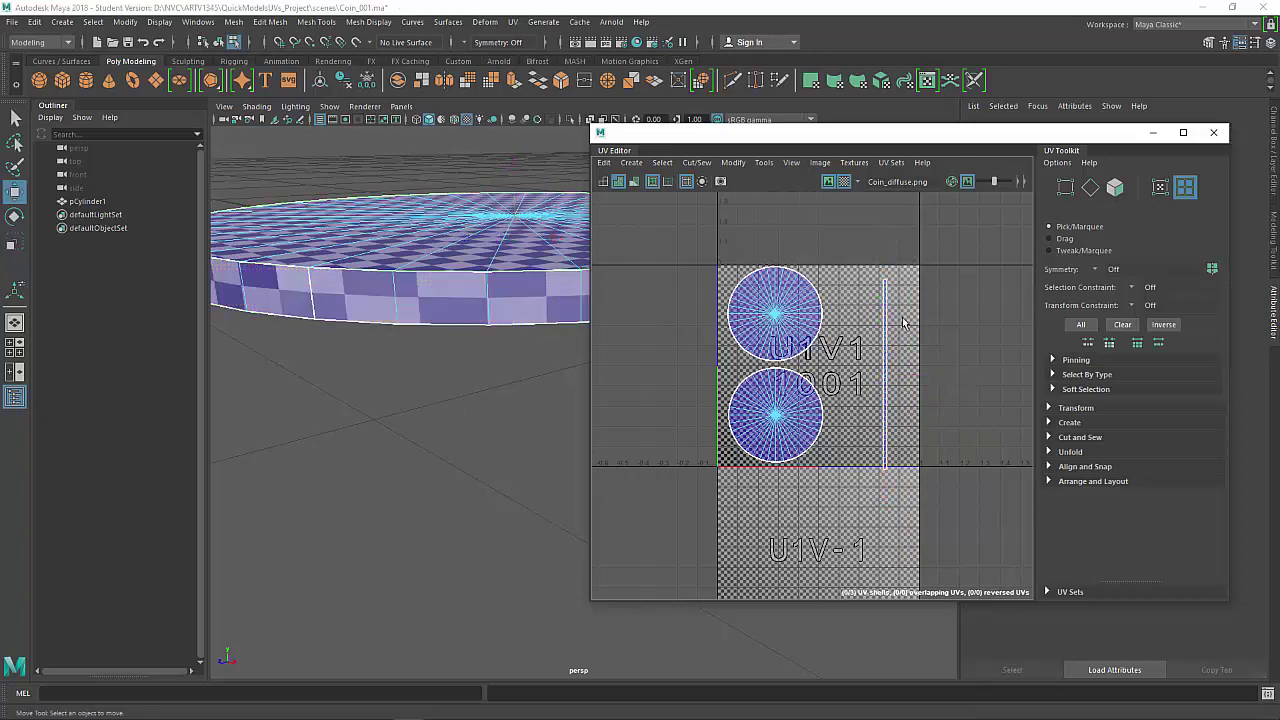
Select the side-strip UV shell and turn off the checker map to show the coin texture again.
{"action": "right_click_drag", "start_coordinate": [903, 320], "coordinate": [928, 330], "text": "alt"}
{"action": "middle_click_drag", "start_coordinate": [928, 330], "coordinate": [891, 376], "text": "alt"}
{"action": "left_click", "coordinate": [875, 380]}
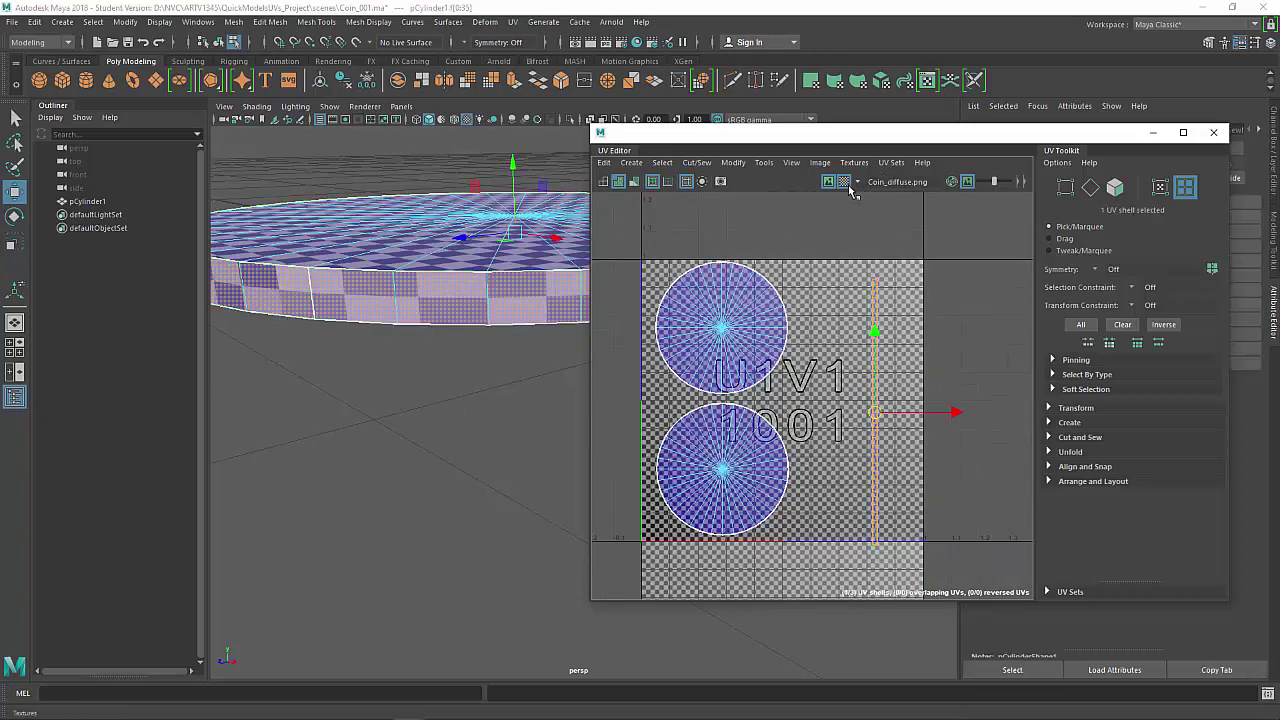
{"action": "left_click", "coordinate": [844, 181]}
{"action": "scroll", "coordinate": [860, 318], "scroll_direction": "up", "scroll_amount": 6}
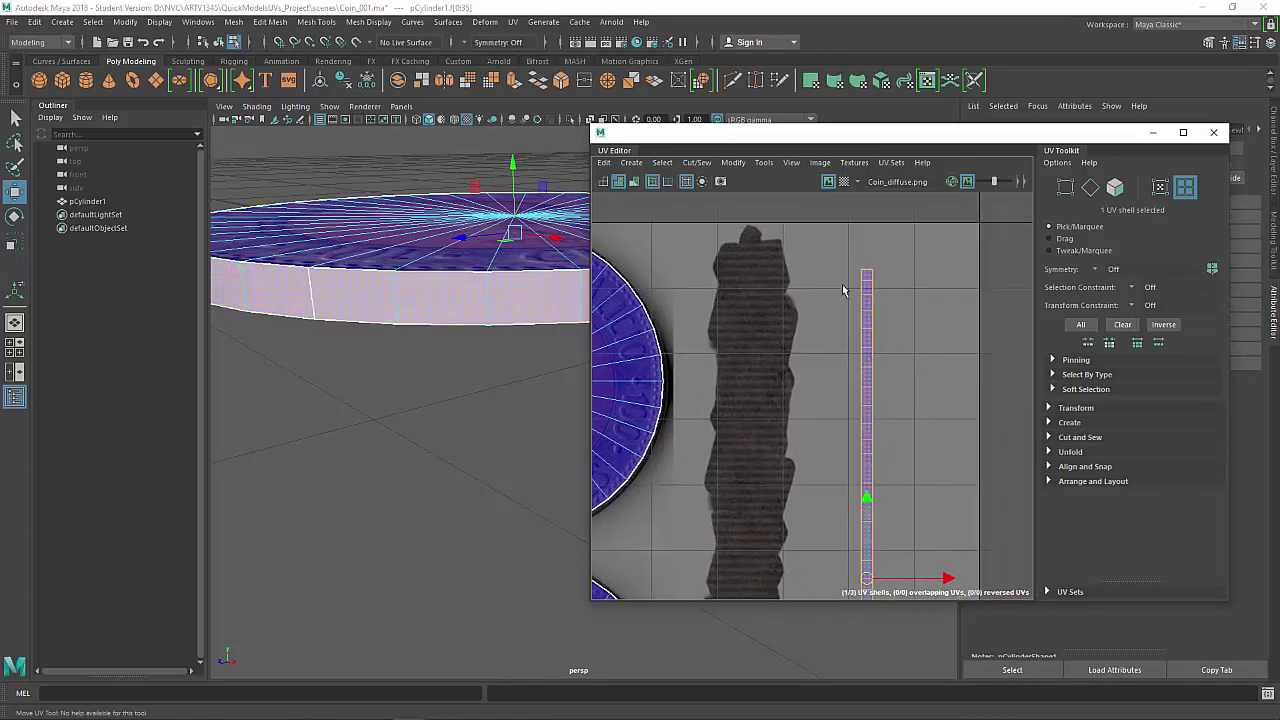
{"action": "middle_click_drag", "start_coordinate": [909, 349], "coordinate": [865, 369], "text": "alt"}
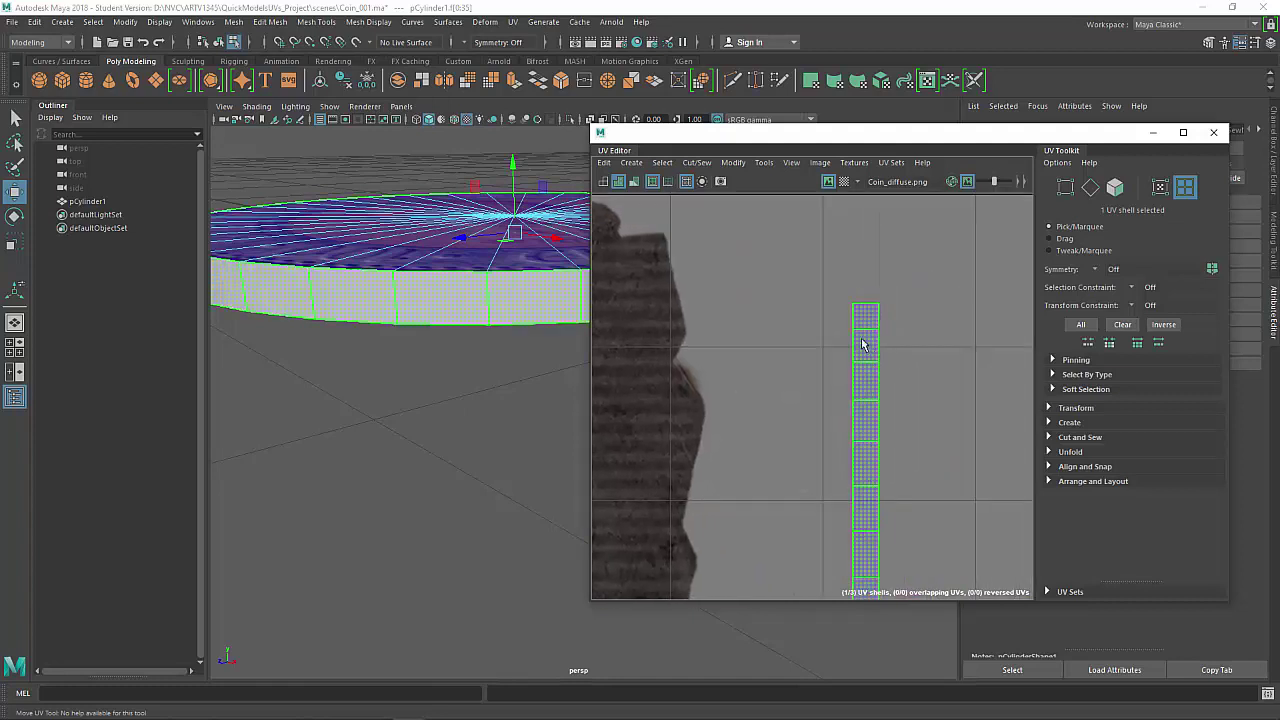
Switch to face selection and select the strip's top face to check where it lies on the coin's side.
{"action": "right_click_drag", "start_coordinate": [873, 318], "coordinate": [870, 335]}
{"action": "left_click", "coordinate": [866, 317]}
{"action": "left_click_drag", "start_coordinate": [391, 382], "coordinate": [398, 362], "text": "alt"}
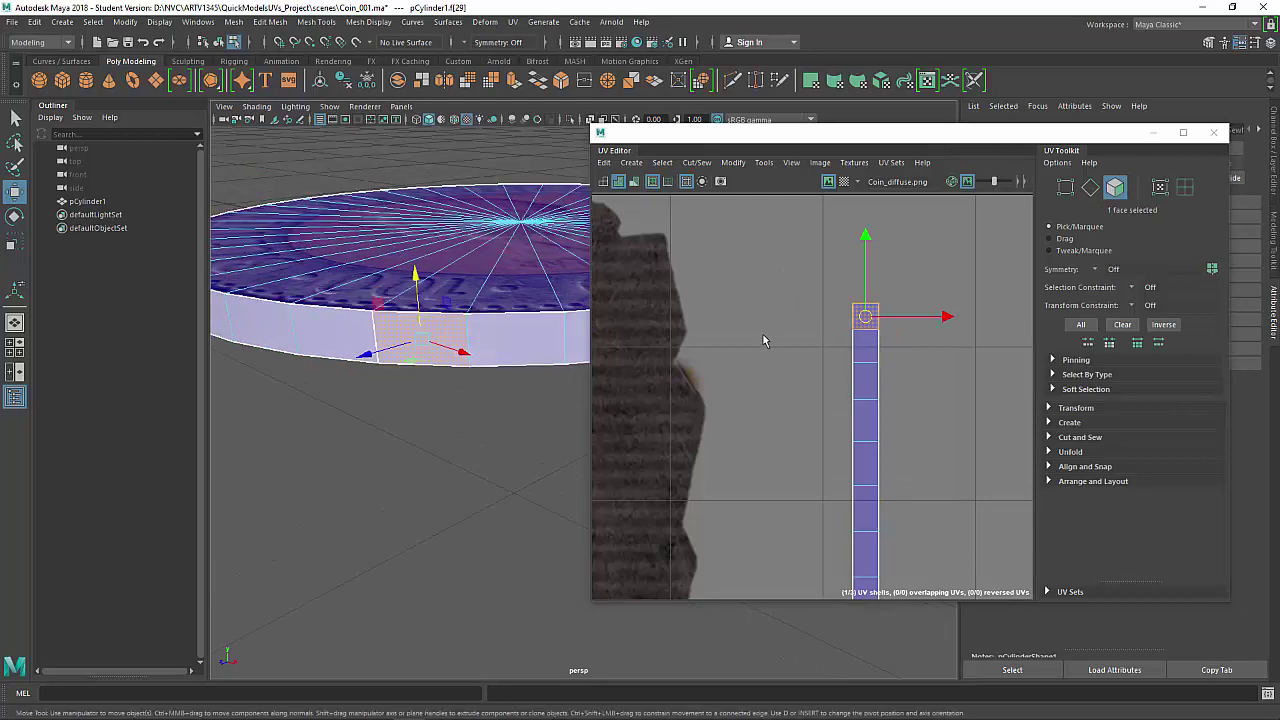
{"action": "left_click", "coordinate": [811, 318]}
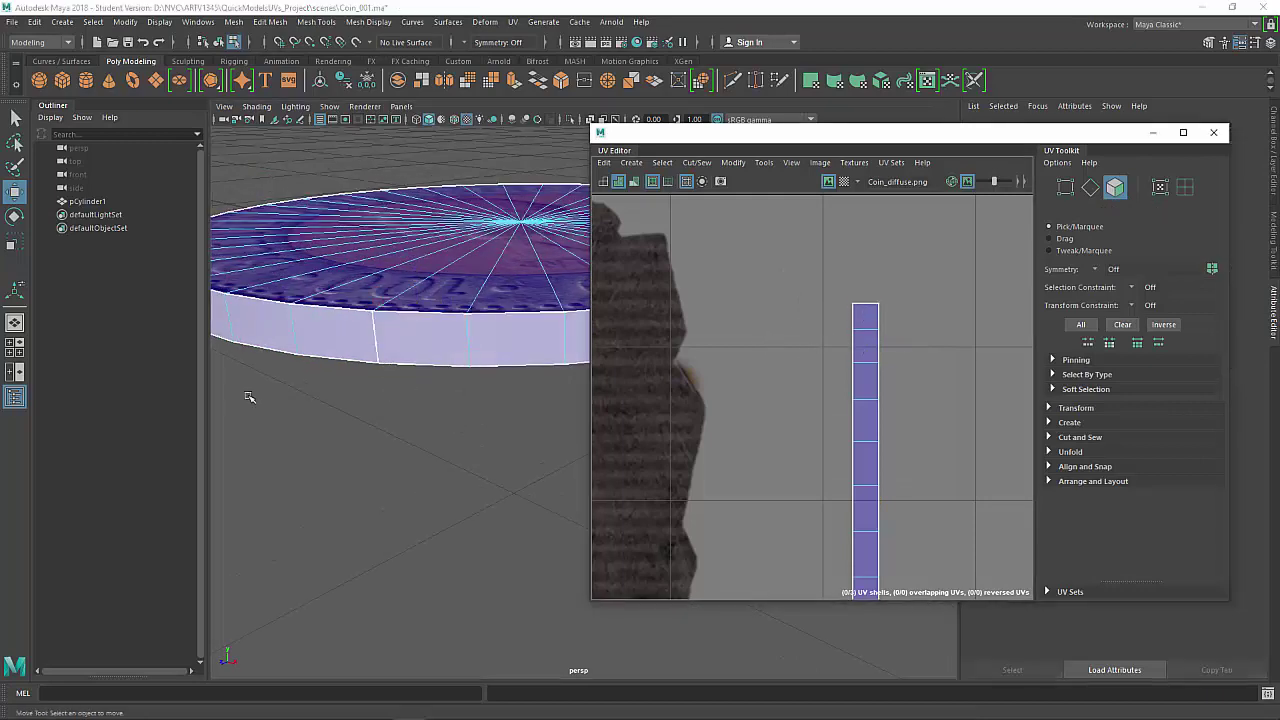
Turn the checker map back on and compare its squares on the coin's top and side.
{"action": "mouse_move", "coordinate": [411, 425]}
{"action": "left_mouse_down", "text": "alt"}
{"action": "mouse_move", "coordinate": [408, 406]}
{"action": "mouse_move", "coordinate": [396, 410]}
{"action": "left_mouse_up", "text": "alt"}
{"action": "right_click_drag", "start_coordinate": [396, 410], "coordinate": [369, 363], "text": "alt"}
{"action": "middle_click_drag", "start_coordinate": [369, 363], "coordinate": [336, 370], "text": "alt"}
{"action": "right_click_drag", "start_coordinate": [336, 370], "coordinate": [394, 367], "text": "alt"}
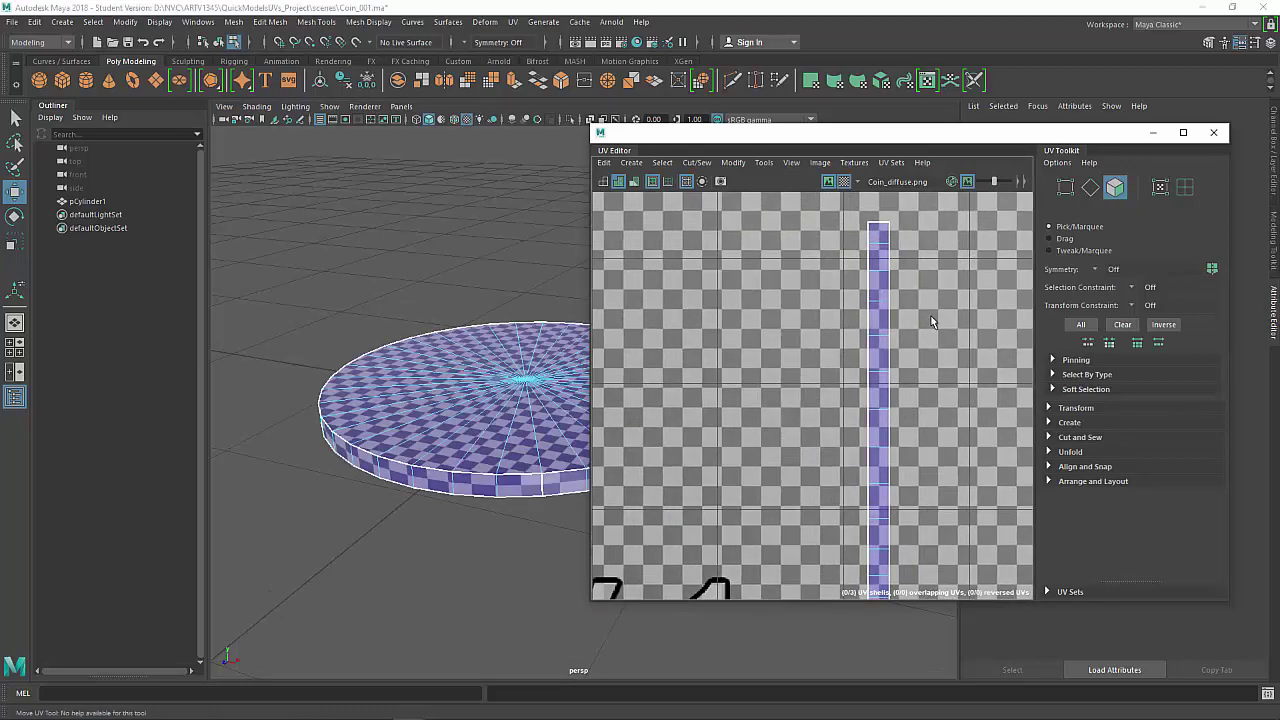
{"action": "middle_click_drag", "start_coordinate": [931, 316], "coordinate": [949, 404], "text": "alt"}
{"action": "left_click_drag", "start_coordinate": [450, 358], "coordinate": [405, 345], "text": "alt"}
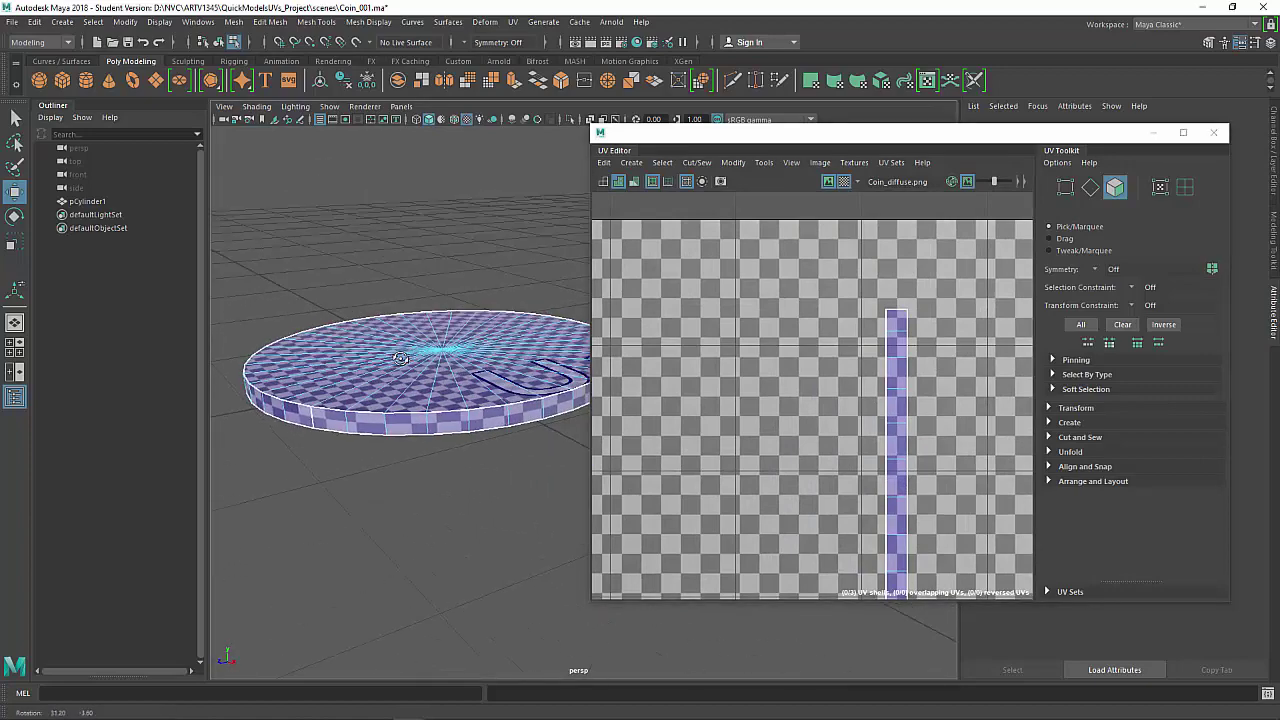
{"action": "right_click_drag", "start_coordinate": [405, 345], "coordinate": [443, 377], "text": "alt"}
{"action": "left_click_drag", "start_coordinate": [443, 377], "coordinate": [448, 355], "text": "alt"}
Select the uppermost faces of the side strip one at a time and examine their checker proportions on the coin's side.
{"action": "left_click", "coordinate": [899, 334]}
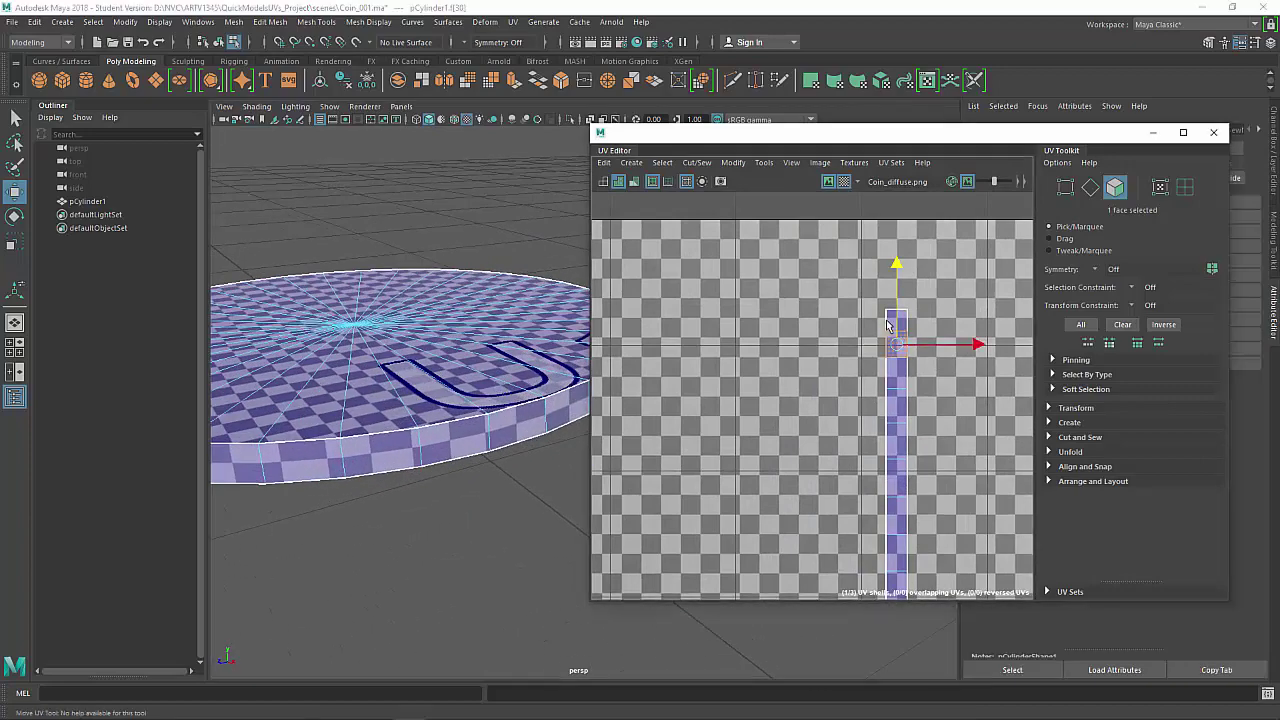
{"action": "left_click", "coordinate": [887, 320]}
{"action": "left_click_drag", "start_coordinate": [456, 402], "coordinate": [668, 388], "text": "alt"}
{"action": "right_click_drag", "start_coordinate": [668, 388], "coordinate": [800, 384], "text": "alt"}
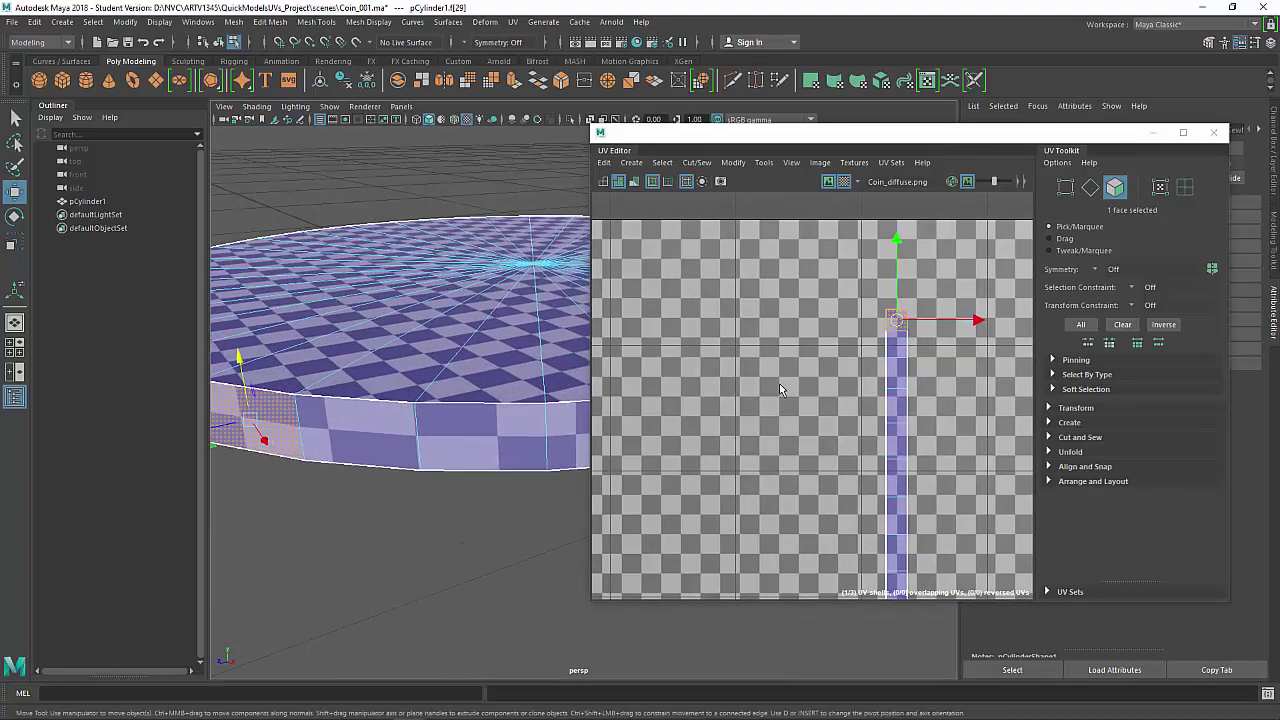
{"action": "right_click_drag", "start_coordinate": [394, 393], "coordinate": [300, 422], "text": "alt"}
{"action": "left_click_drag", "start_coordinate": [360, 424], "coordinate": [390, 403], "text": "alt"}
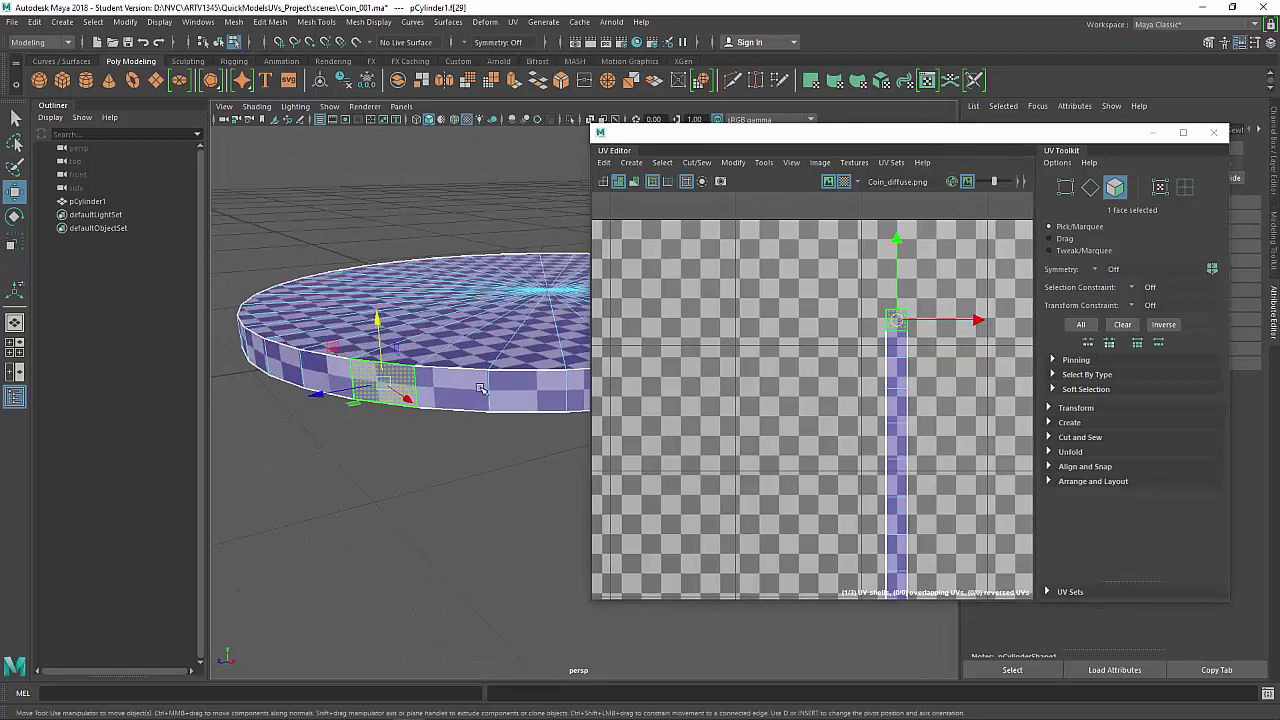
Select the side-strip UV shell, try scaling it up well past the image bounds, and clear the selection.
{"action": "scroll", "coordinate": [760, 450], "scroll_direction": "down", "scroll_amount": 5}
{"action": "right_click_drag", "start_coordinate": [829, 335], "coordinate": [830, 408]}
{"action": "scroll", "coordinate": [830, 410], "scroll_direction": "down", "scroll_amount": 2}
{"action": "key", "text": "r"}
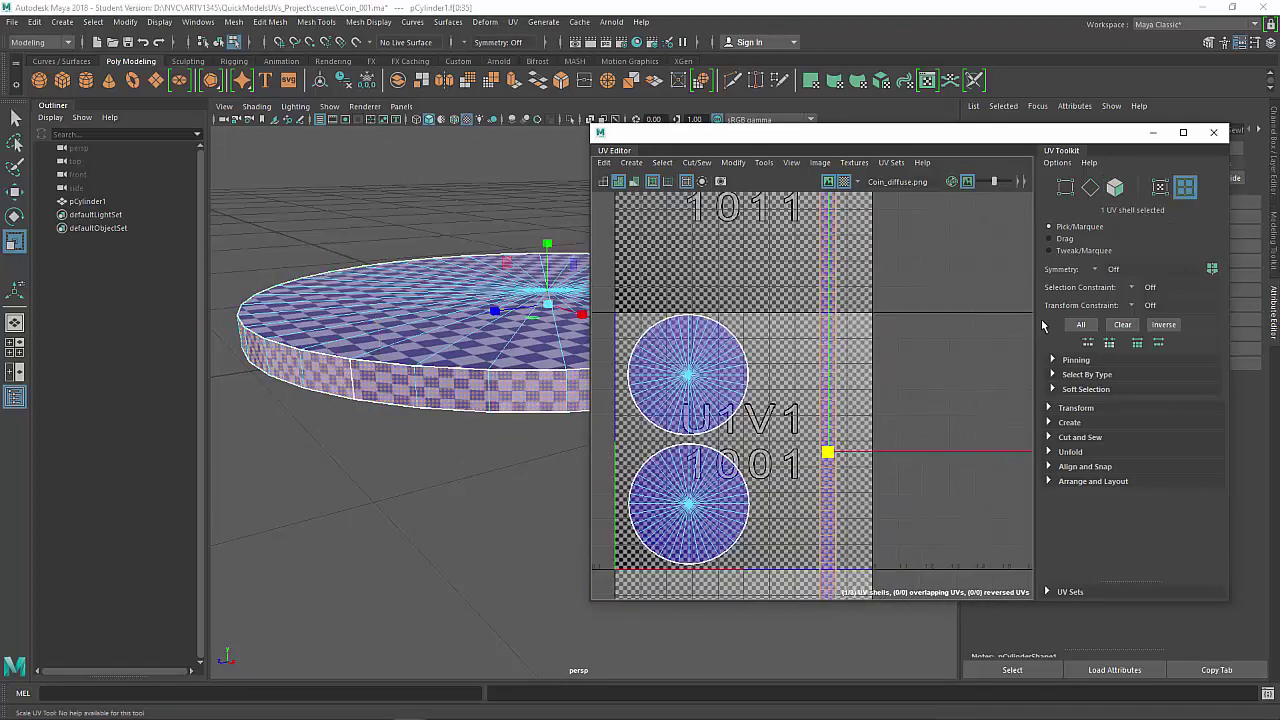
{"action": "key", "text": "w"}
{"action": "left_click", "coordinate": [980, 324]}
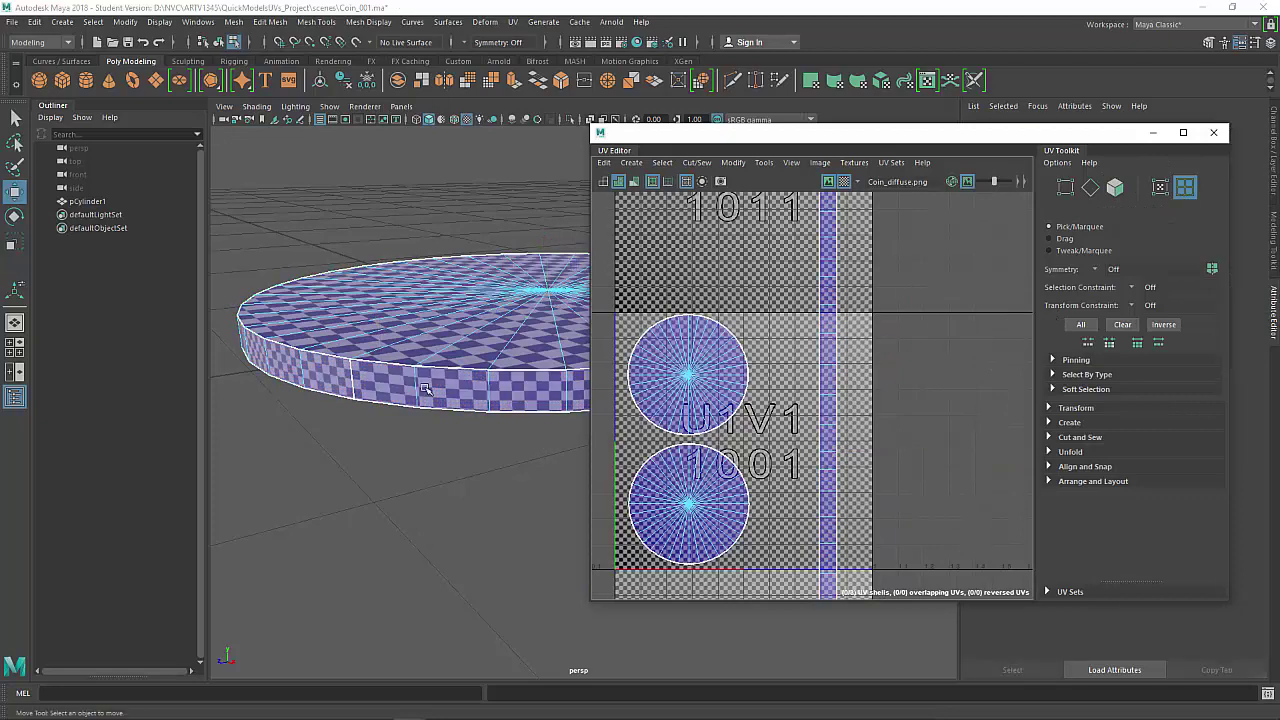
Examine the checker squares on the coin's side and undo the enlargement of the side strip.
{"action": "left_click_drag", "start_coordinate": [426, 382], "coordinate": [413, 377], "text": "alt"}
{"action": "mouse_move", "coordinate": [394, 362]}
{"action": "right_mouse_down"}
{"action": "mouse_move", "coordinate": [394, 380]}
{"action": "mouse_move", "coordinate": [391, 370]}
{"action": "right_mouse_up"}
{"action": "left_click_drag", "start_coordinate": [387, 381], "coordinate": [445, 370], "text": "alt"}
{"action": "left_click", "coordinate": [445, 368]}
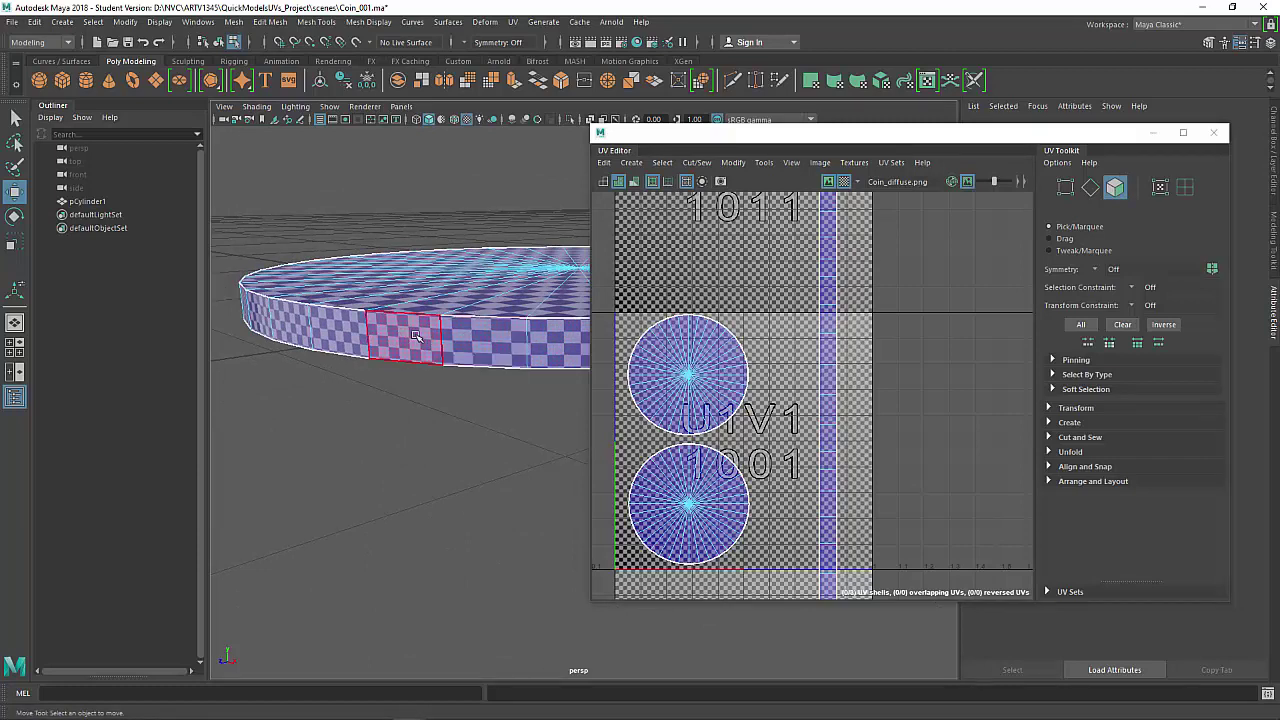
{"action": "key", "text": "ctrl+z"}
{"action": "key", "text": "ctrl+z"}
{"action": "key", "text": "ctrl+z"}
{"action": "key", "text": "ctrl+z"}
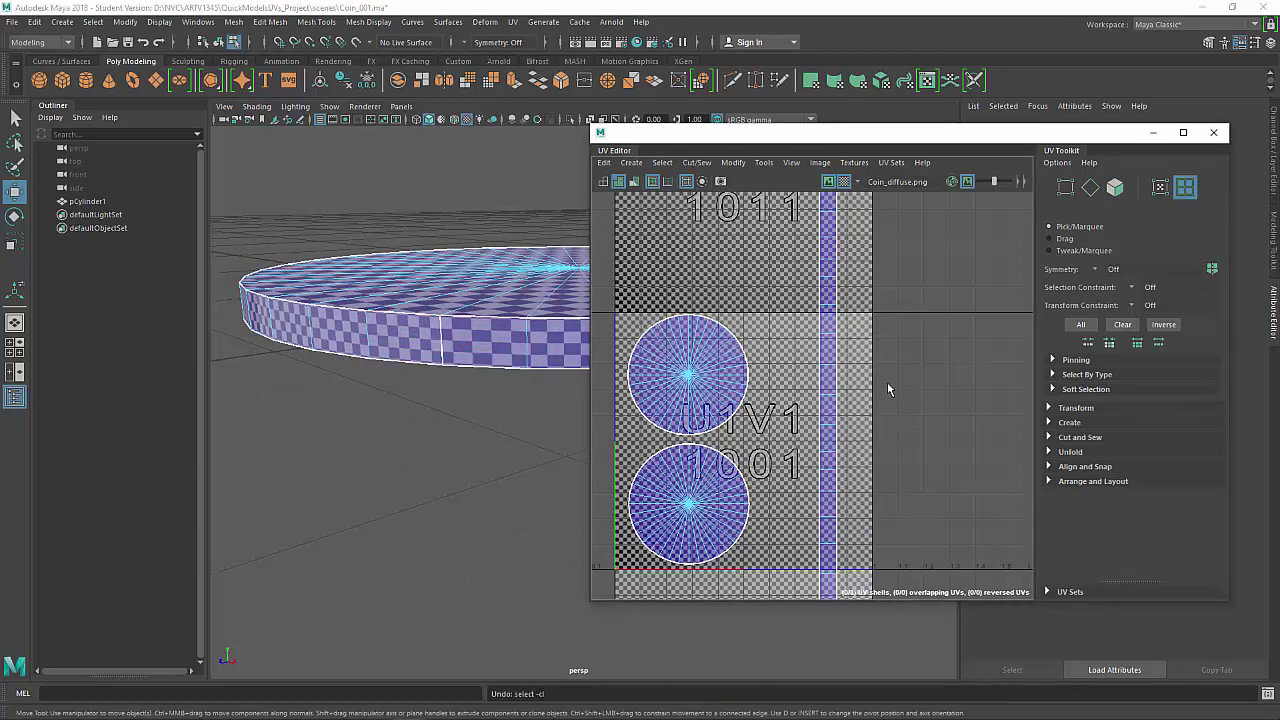
Toggle the checker map to compare views and reselect the side-strip UV shell.
{"action": "left_click", "coordinate": [891, 391]}
{"action": "middle_click_drag", "start_coordinate": [842, 445], "coordinate": [843, 419], "text": "alt"}
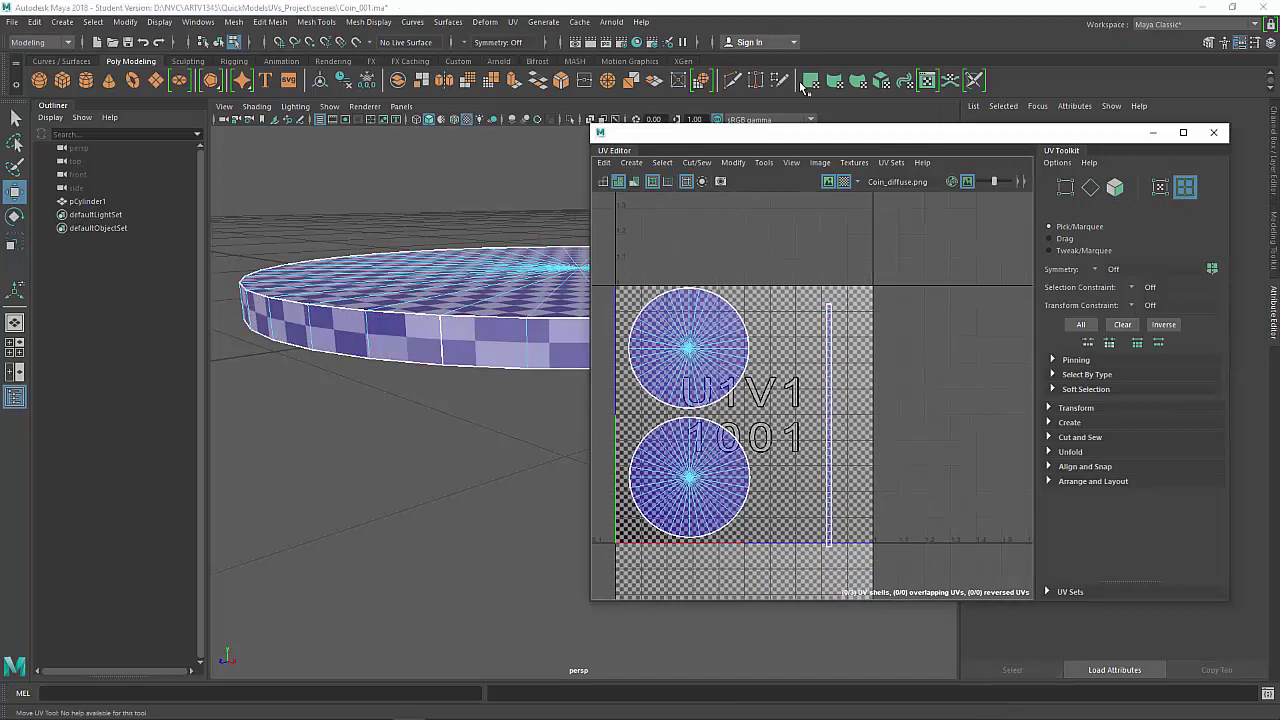
{"action": "left_click", "coordinate": [844, 182]}
{"action": "left_click", "coordinate": [844, 182]}
{"action": "right_click_drag", "start_coordinate": [846, 307], "coordinate": [806, 288]}
{"action": "left_click", "coordinate": [822, 330]}
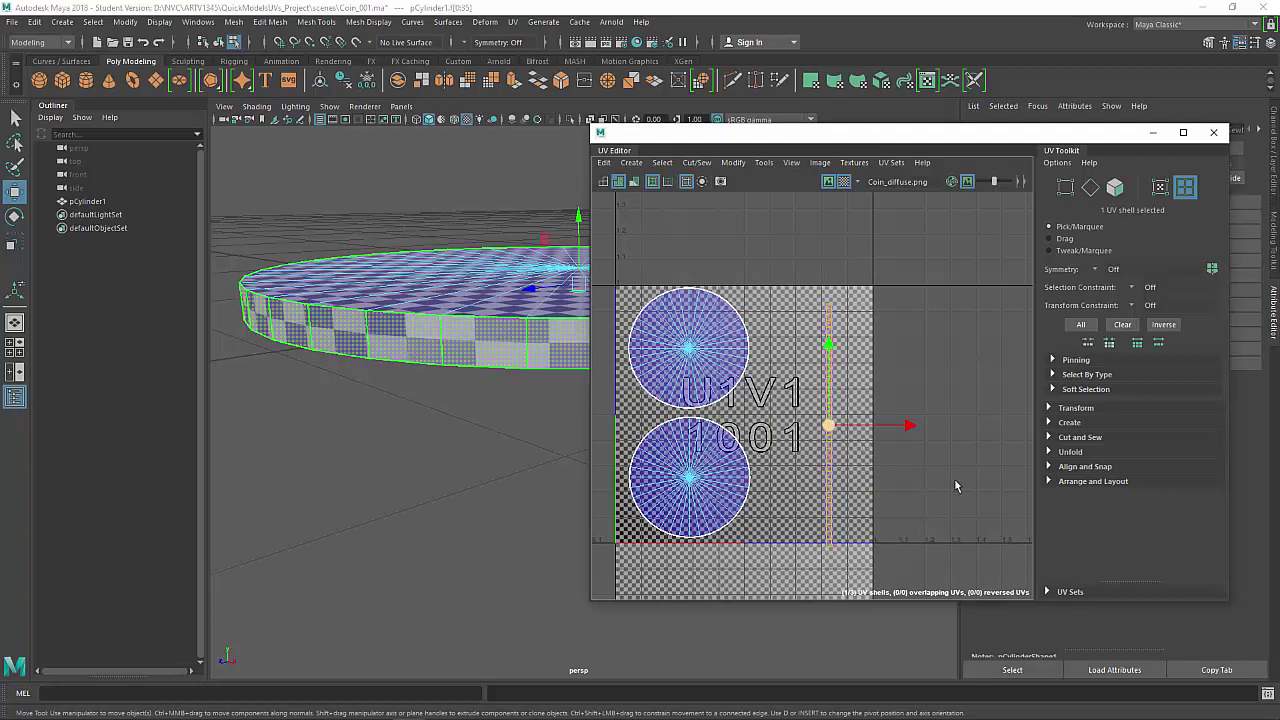
Try Optimize on the side-strip shell and examine how its shape changes.
{"action": "left_click", "coordinate": [1070, 452]}
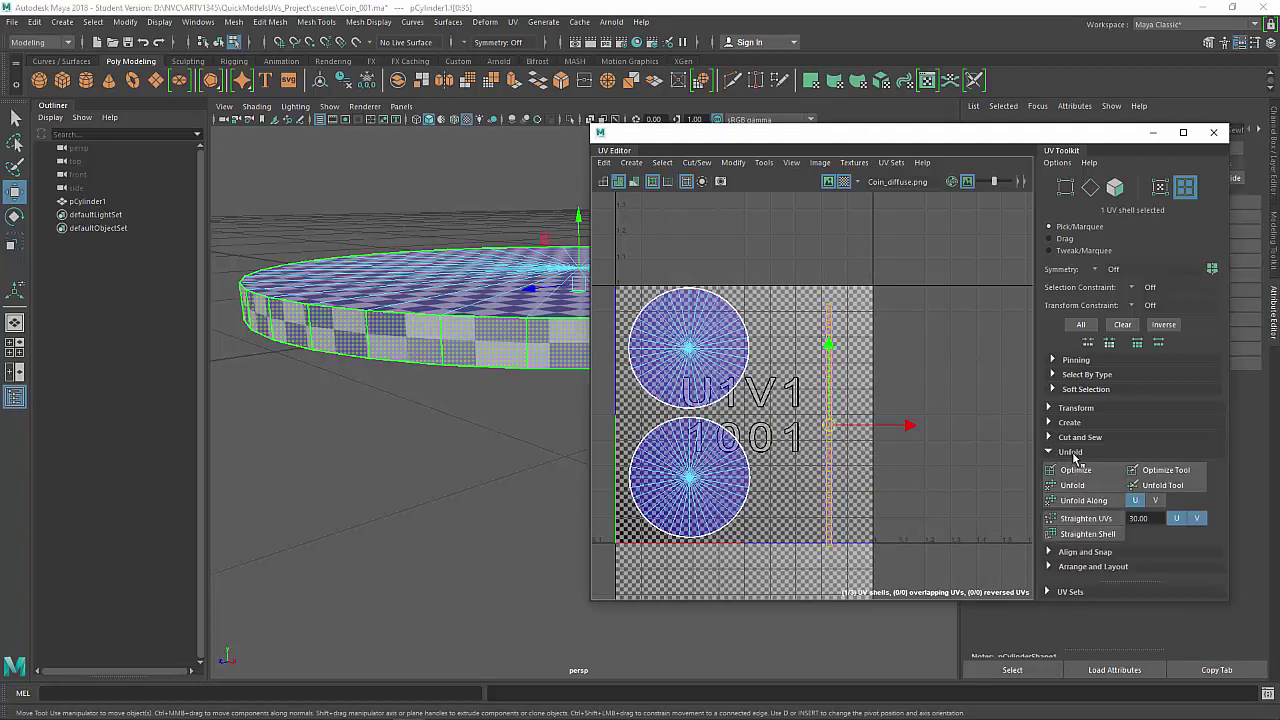
{"action": "left_click", "coordinate": [1072, 469]}
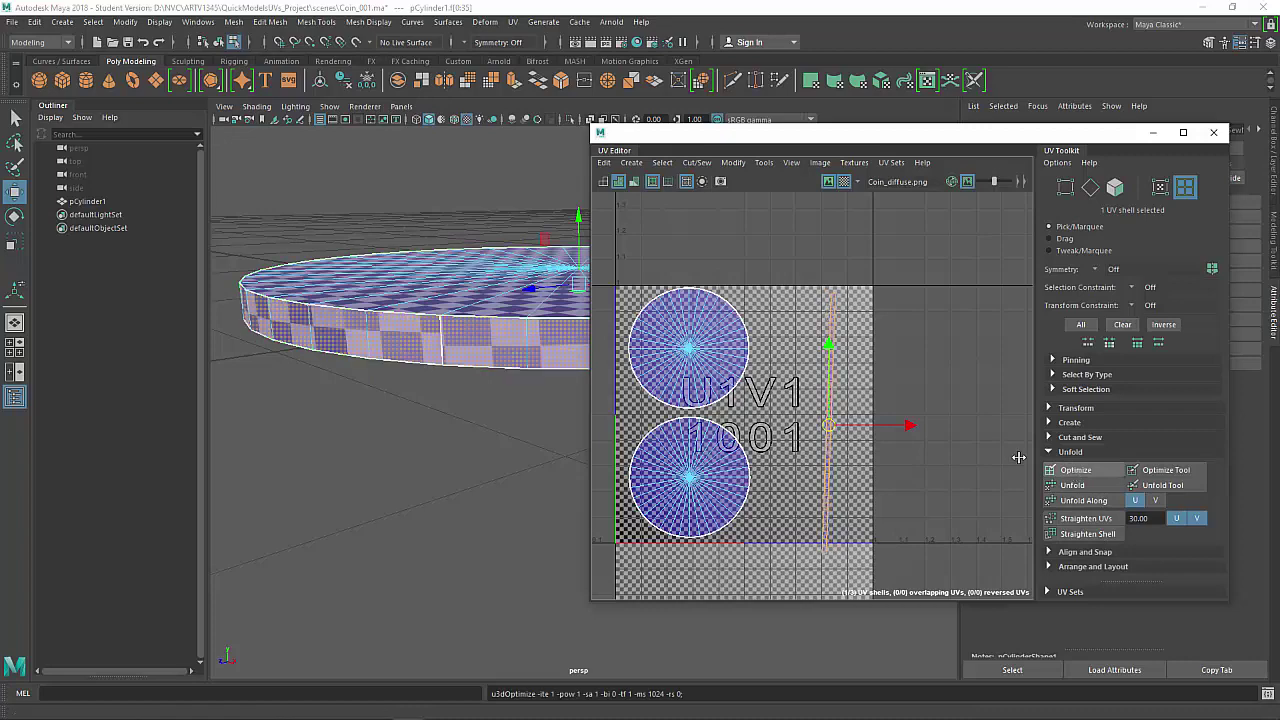
{"action": "scroll", "coordinate": [970, 460], "scroll_direction": "up", "scroll_amount": 2}
{"action": "scroll", "coordinate": [897, 445], "scroll_direction": "up", "scroll_amount": 1}
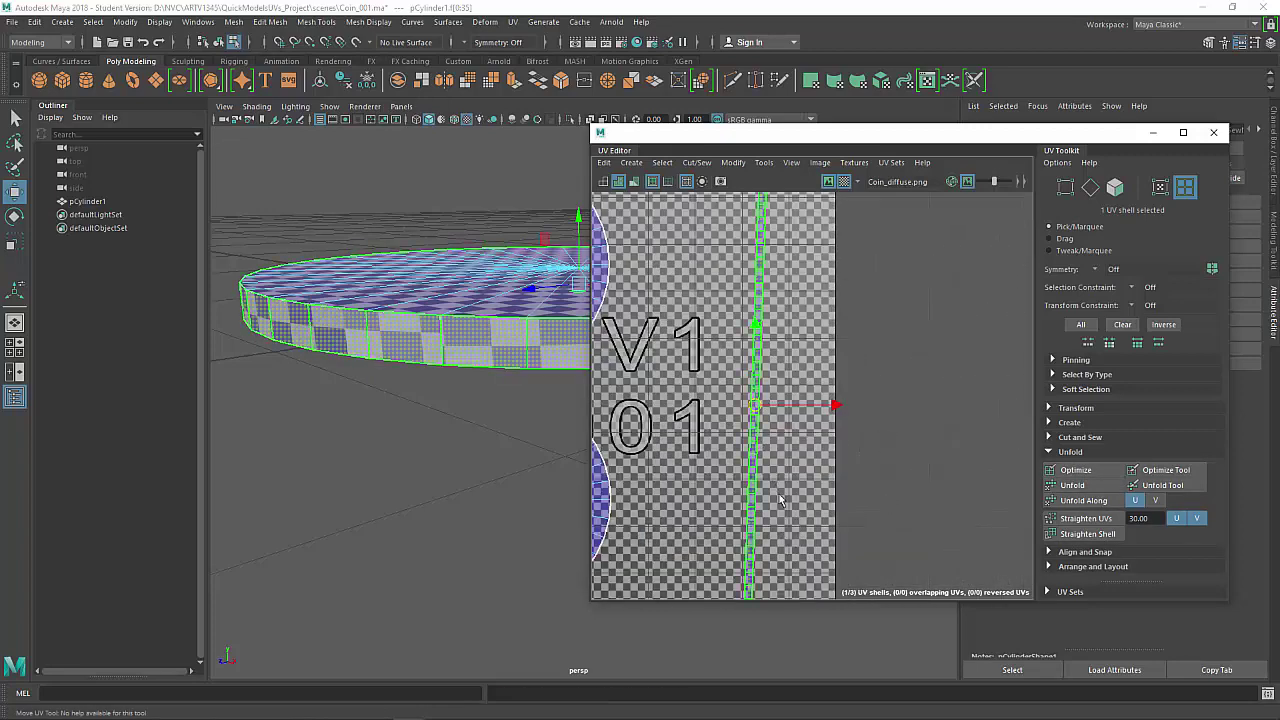
{"action": "middle_click_drag", "start_coordinate": [790, 330], "coordinate": [838, 468], "text": "alt"}
{"action": "scroll", "coordinate": [838, 332], "scroll_direction": "up", "scroll_amount": 2}
Try Unfold on the side-strip shell and undo it.
{"action": "left_click", "coordinate": [1073, 485]}
{"action": "scroll", "coordinate": [826, 394], "scroll_direction": "down", "scroll_amount": 3}
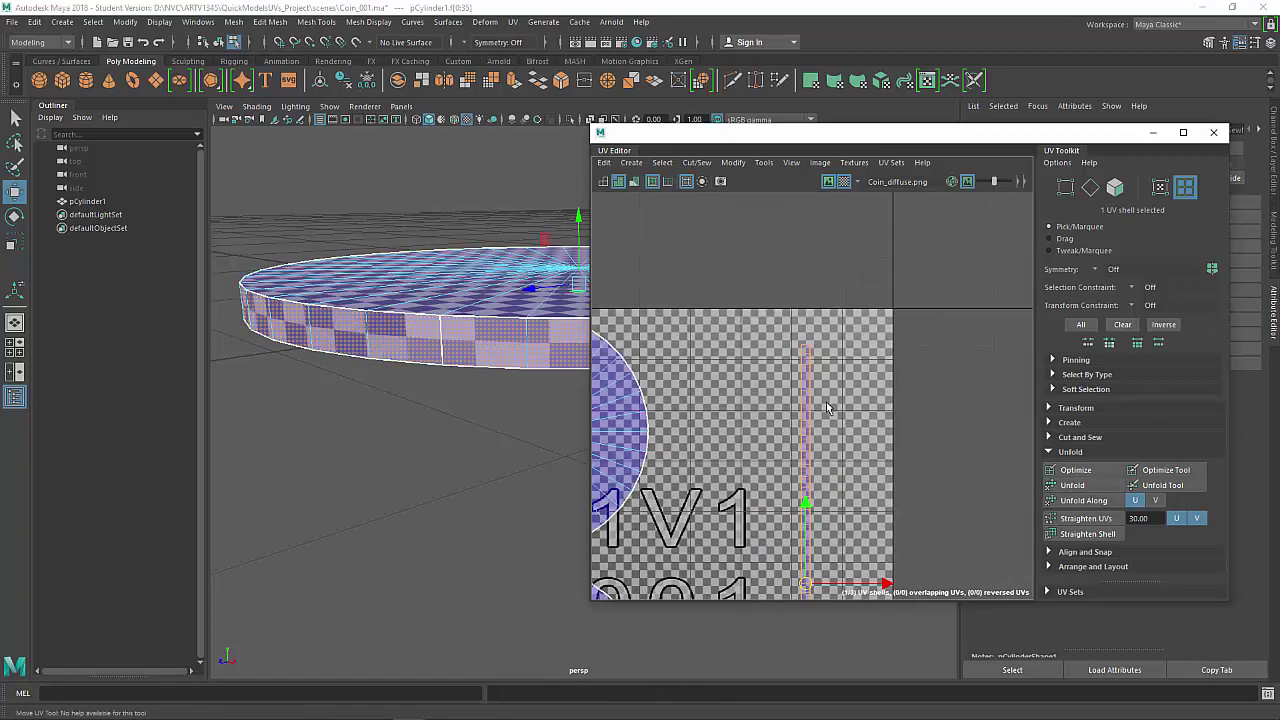
{"action": "middle_click_drag", "start_coordinate": [818, 400], "coordinate": [831, 270], "text": "alt"}
{"action": "left_click", "coordinate": [1072, 486]}
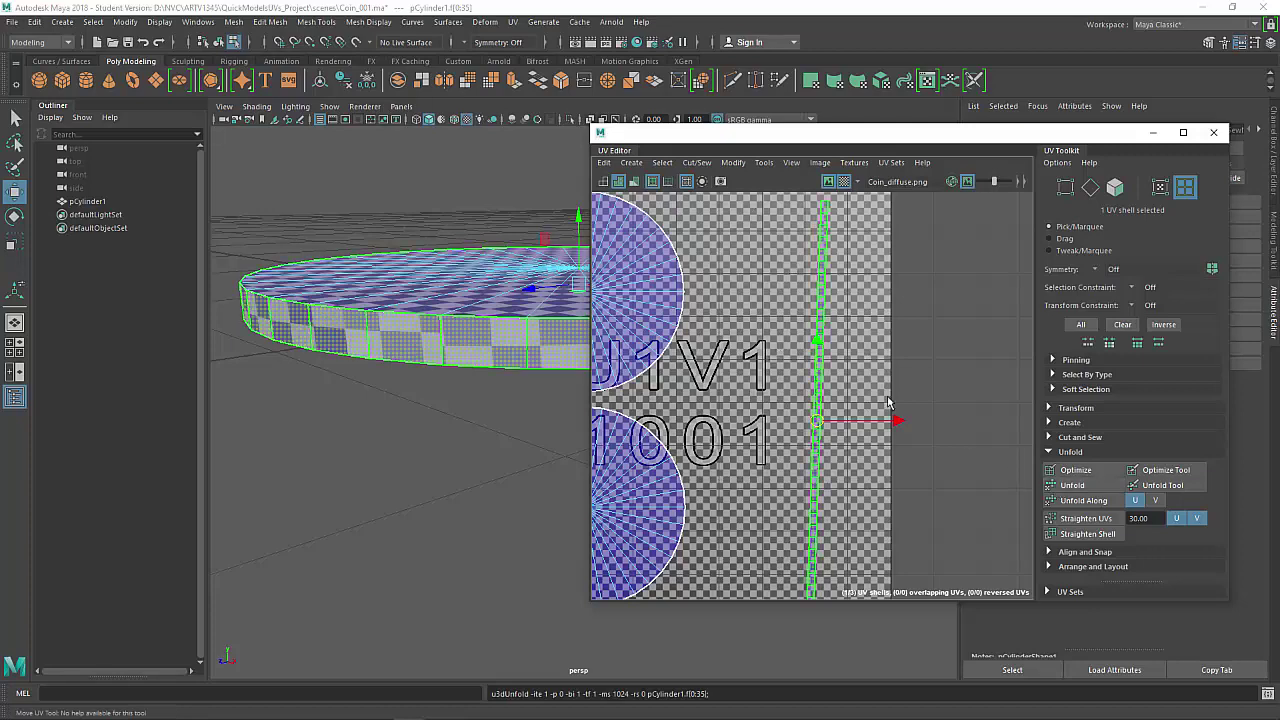
{"action": "key", "text": "ctrl+z"}
Try brushing the strip's upper end with the Optimize Tool and undo the stroke.
{"action": "middle_click_drag", "start_coordinate": [850, 257], "coordinate": [832, 394], "text": "alt"}
{"action": "scroll", "coordinate": [909, 423], "scroll_direction": "up", "scroll_amount": 4}
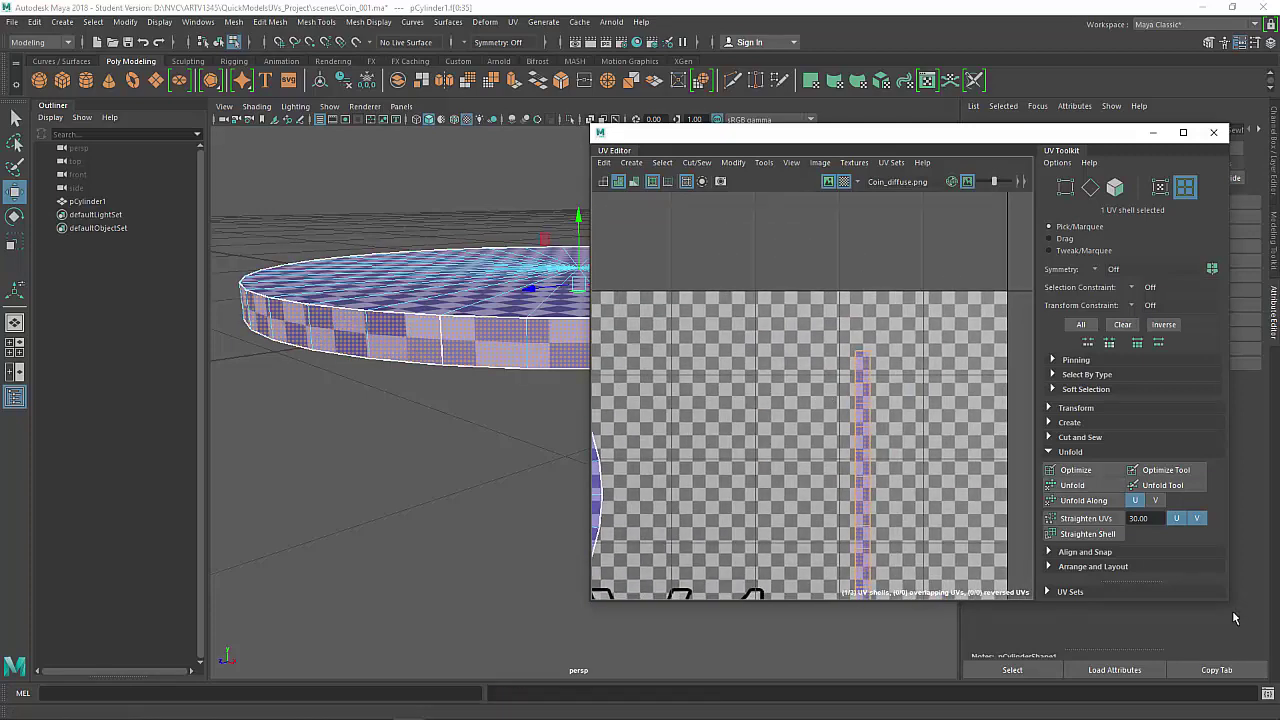
{"action": "left_click", "coordinate": [1161, 473]}
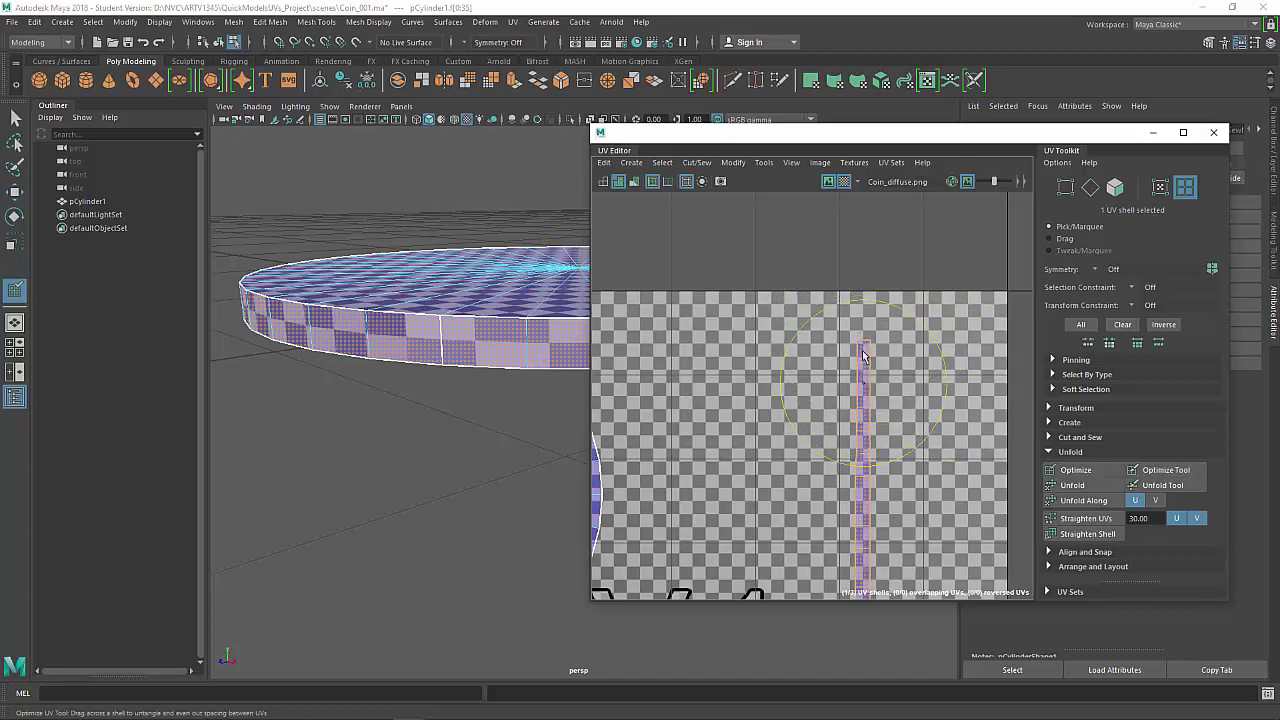
{"action": "left_click_drag", "start_coordinate": [863, 357], "coordinate": [856, 375]}
{"action": "key", "text": "ctrl+z"}
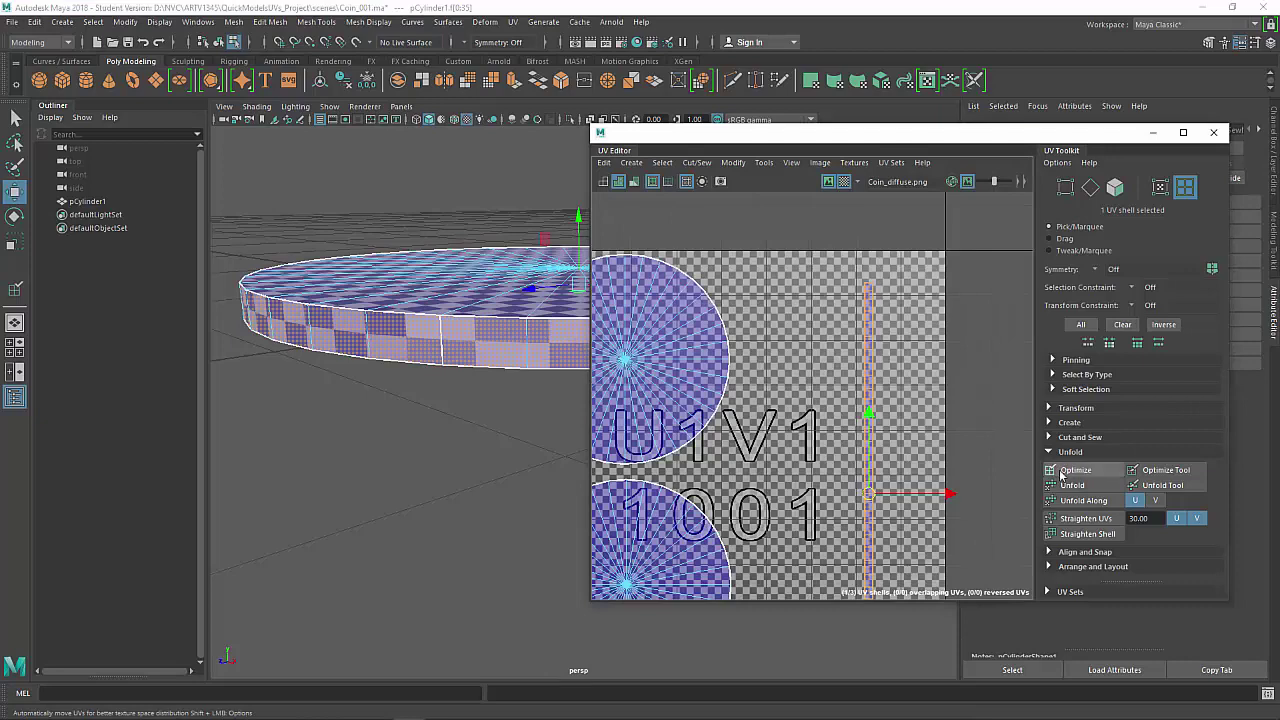
Run Optimize on the whole side-strip UV shell and inspect its full length.
{"action": "left_click", "coordinate": [1062, 472]}
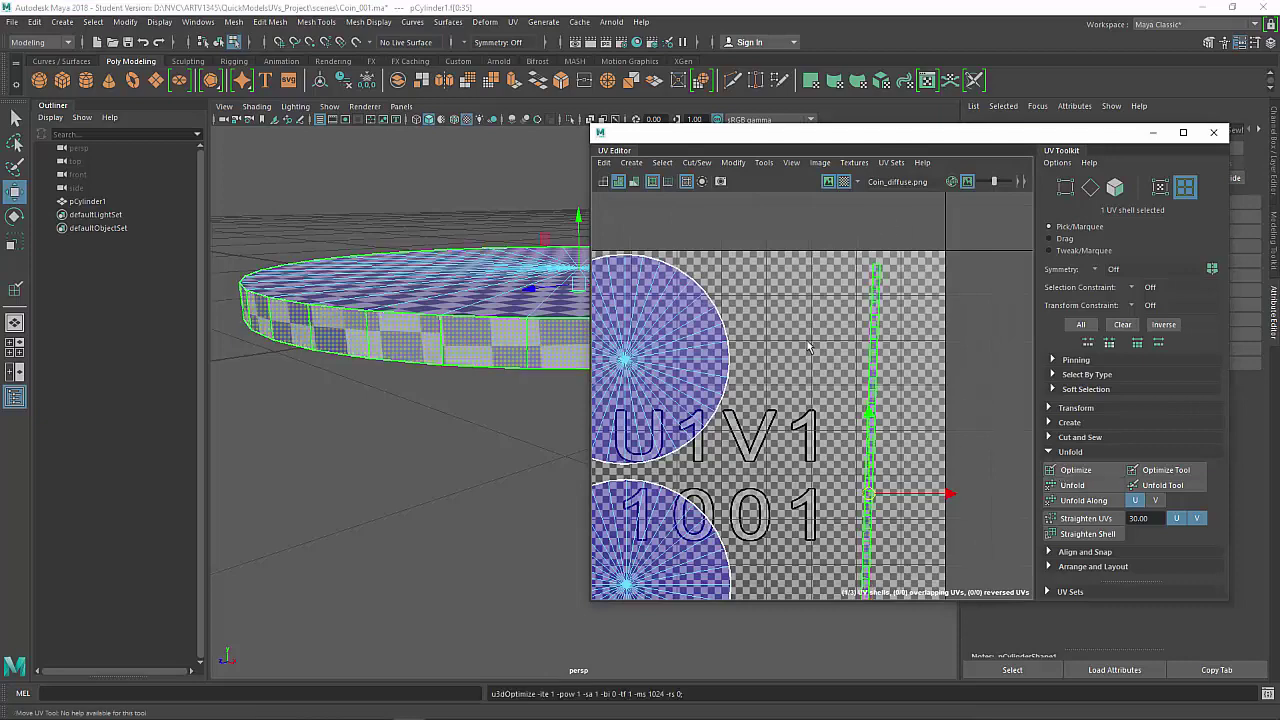
{"action": "scroll", "coordinate": [888, 364], "scroll_direction": "down", "scroll_amount": 2}
{"action": "scroll", "coordinate": [891, 312], "scroll_direction": "up", "scroll_amount": 5}
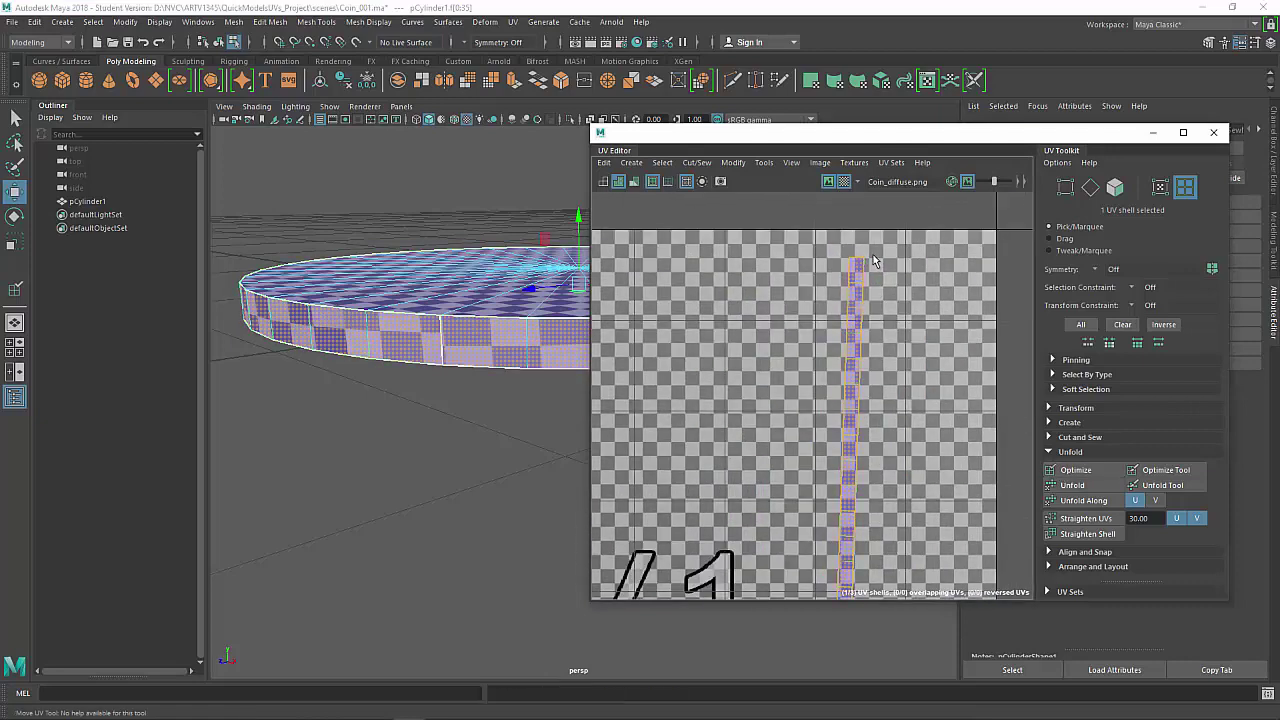
{"action": "scroll", "coordinate": [820, 330], "scroll_direction": "down", "scroll_amount": 3}
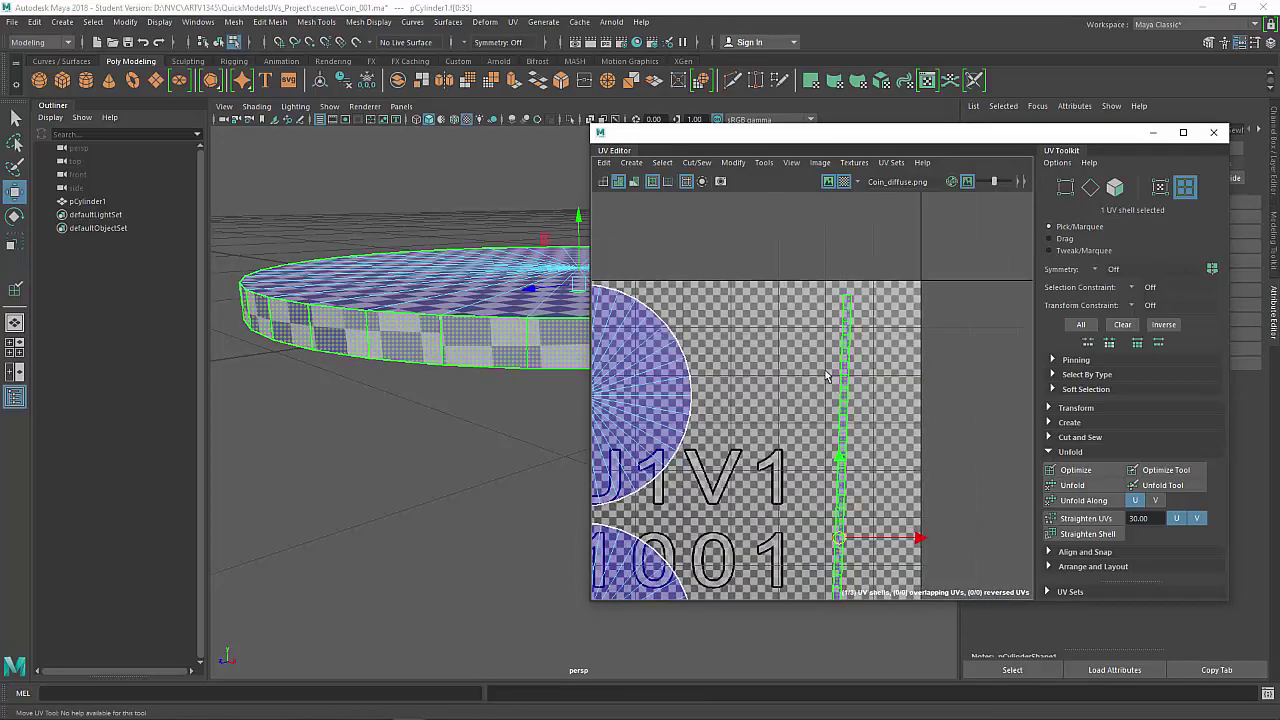
{"action": "scroll", "coordinate": [880, 400], "scroll_direction": "up", "scroll_amount": 2}
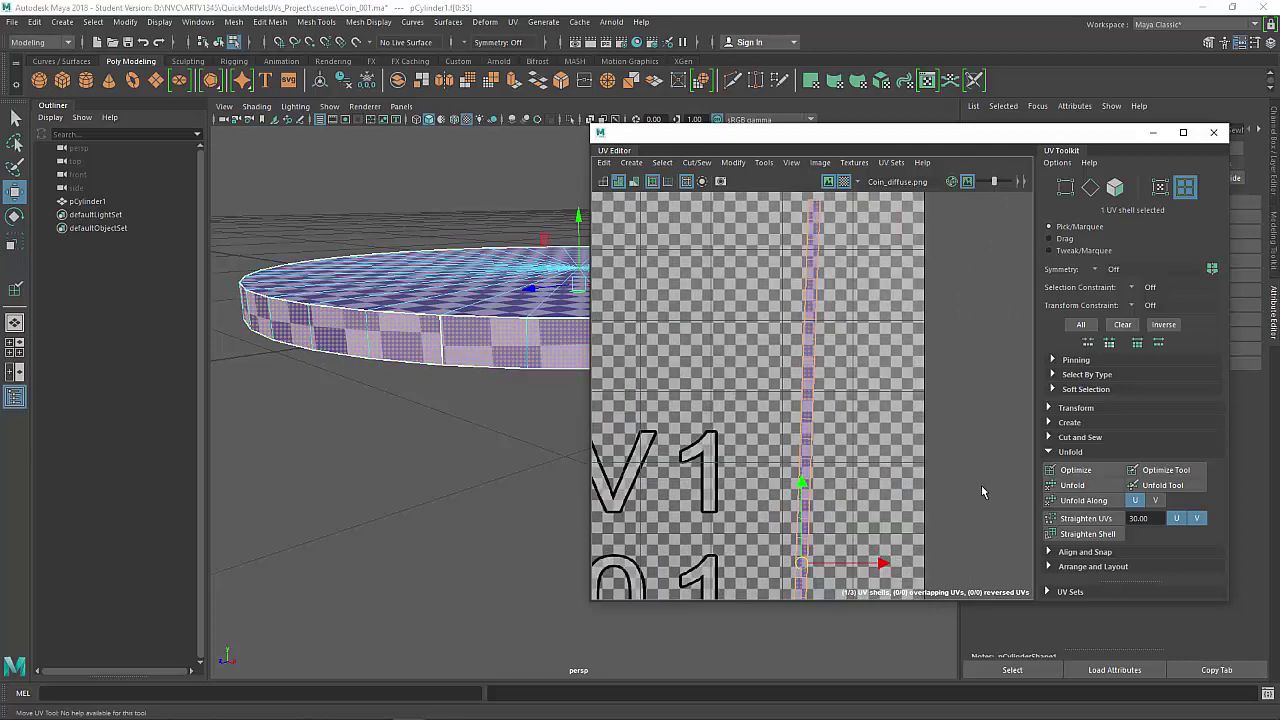
Straighten the side strip's UVs in both U and V with a 30.00 angle.
{"action": "left_click", "coordinate": [1087, 519]}
{"action": "scroll", "coordinate": [856, 414], "scroll_direction": "down", "scroll_amount": 3}
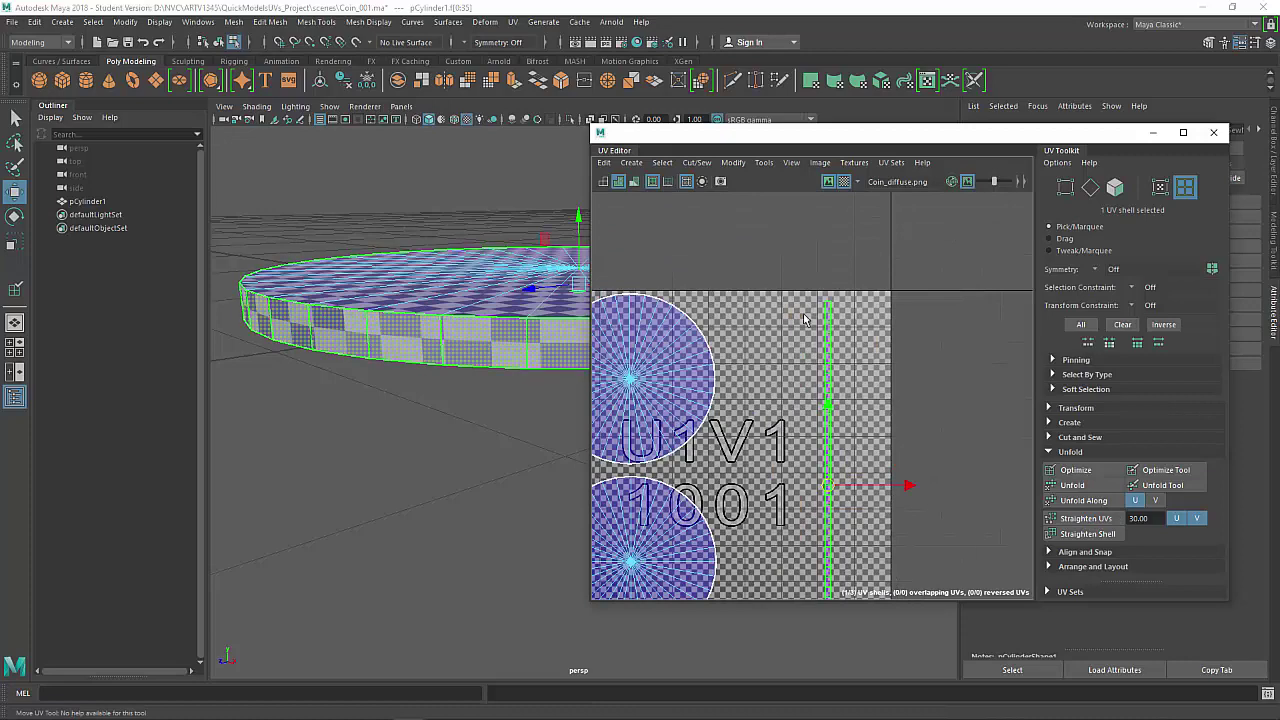
{"action": "scroll", "coordinate": [815, 304], "scroll_direction": "up", "scroll_amount": 2}
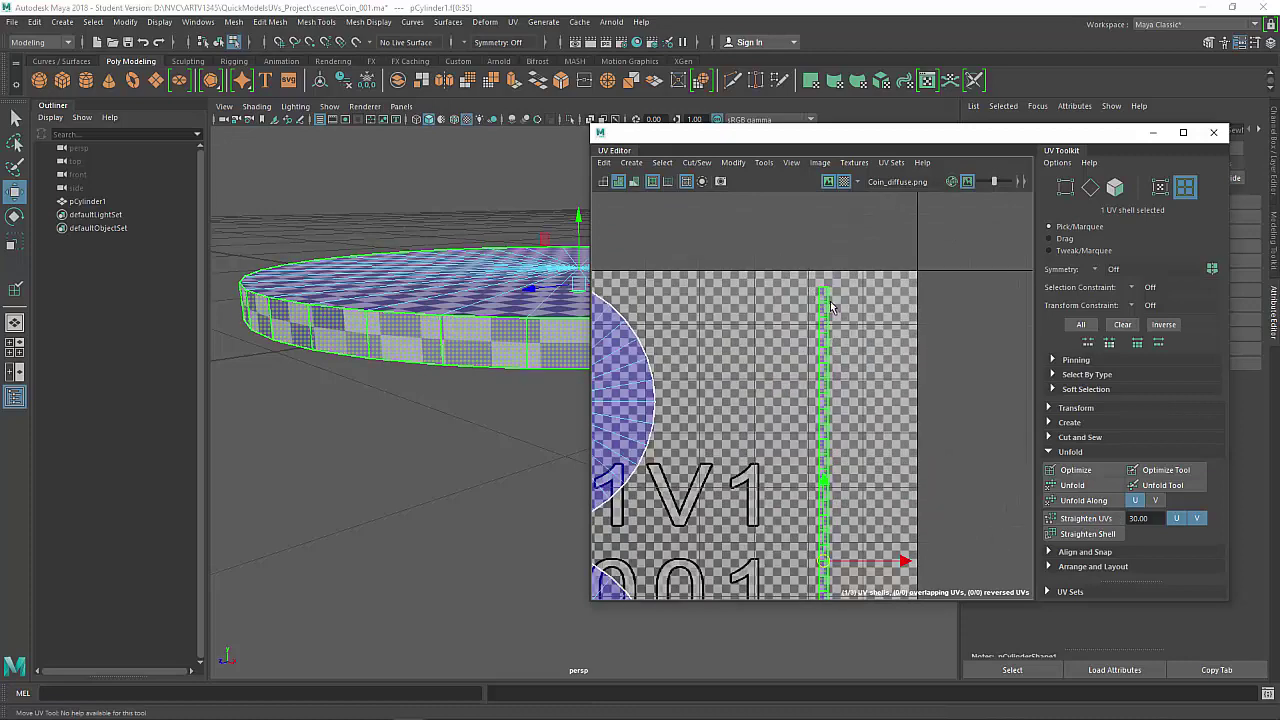
{"action": "scroll", "coordinate": [868, 364], "scroll_direction": "down", "scroll_amount": 3}
Turn off the checker map and view the coin texture on the model from above.
{"action": "left_click", "coordinate": [844, 181]}
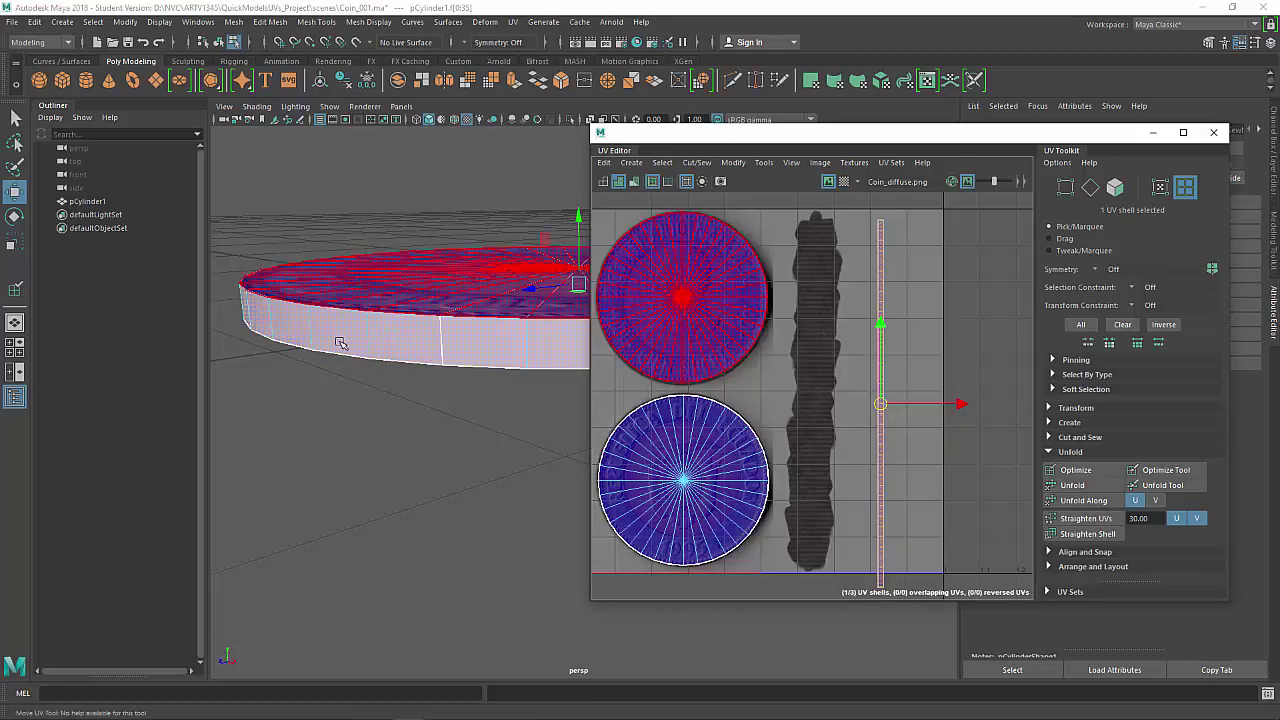
{"action": "scroll", "coordinate": [448, 306], "scroll_direction": "down", "scroll_amount": 3}
{"action": "middle_click_drag", "start_coordinate": [448, 306], "coordinate": [345, 297], "text": "alt"}
{"action": "left_click_drag", "start_coordinate": [345, 297], "coordinate": [460, 362], "text": "alt"}
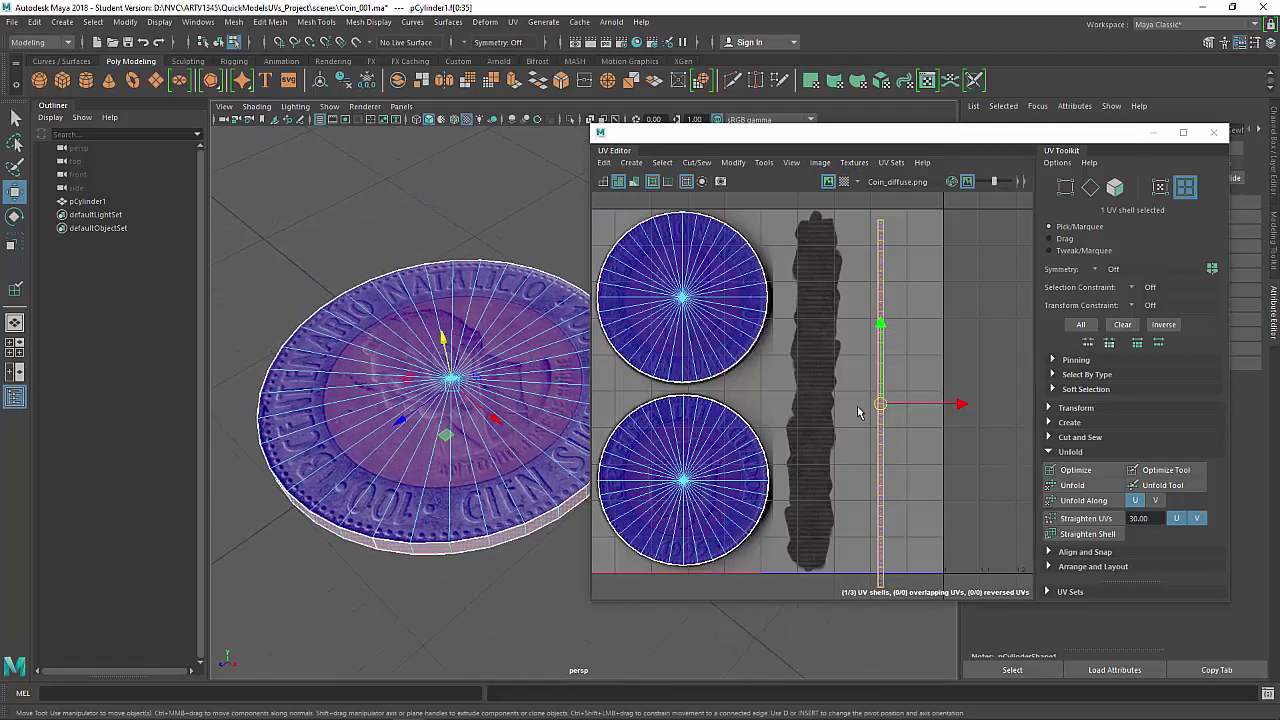
Move the side strip onto the ribbed edge image, scale it to fit the image's length, and clear the selection.
{"action": "left_click_drag", "start_coordinate": [879, 406], "coordinate": [814, 390]}
{"action": "key", "text": "r"}
{"action": "key", "text": "w"}
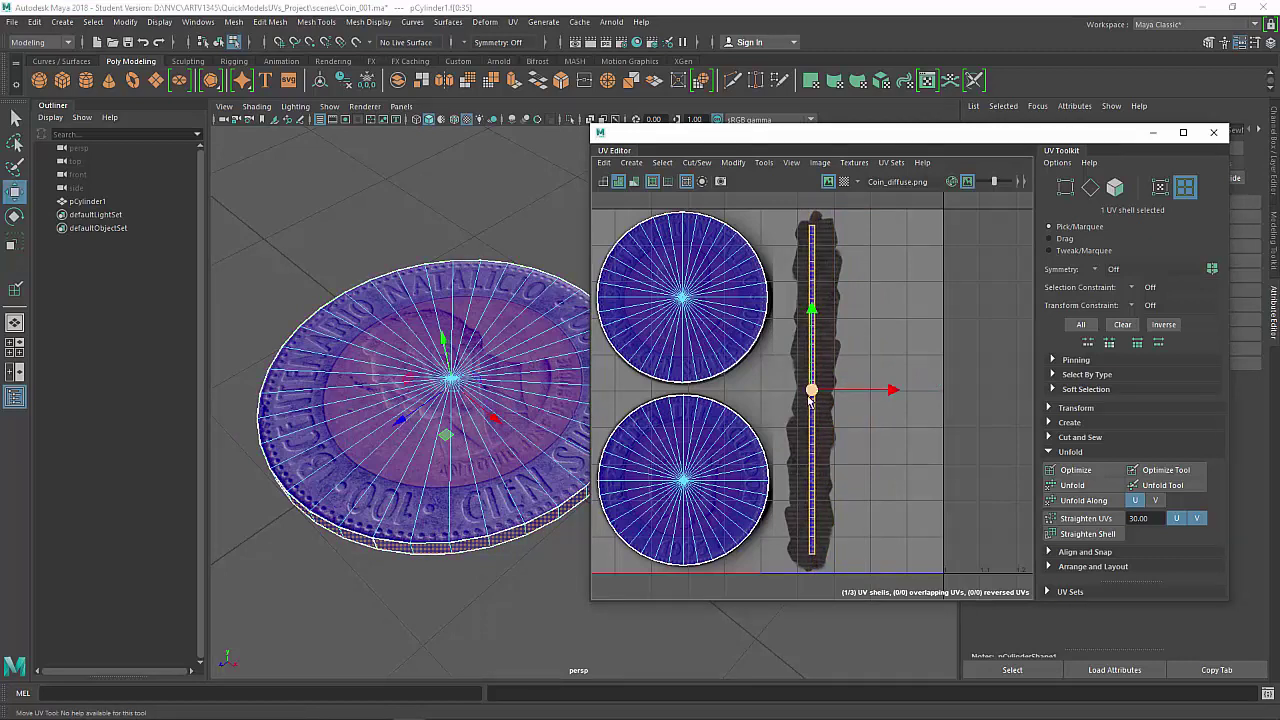
{"action": "left_click_drag", "start_coordinate": [811, 396], "coordinate": [815, 398]}
{"action": "key", "text": "r"}
{"action": "key", "text": "w"}
{"action": "left_click", "coordinate": [892, 412]}
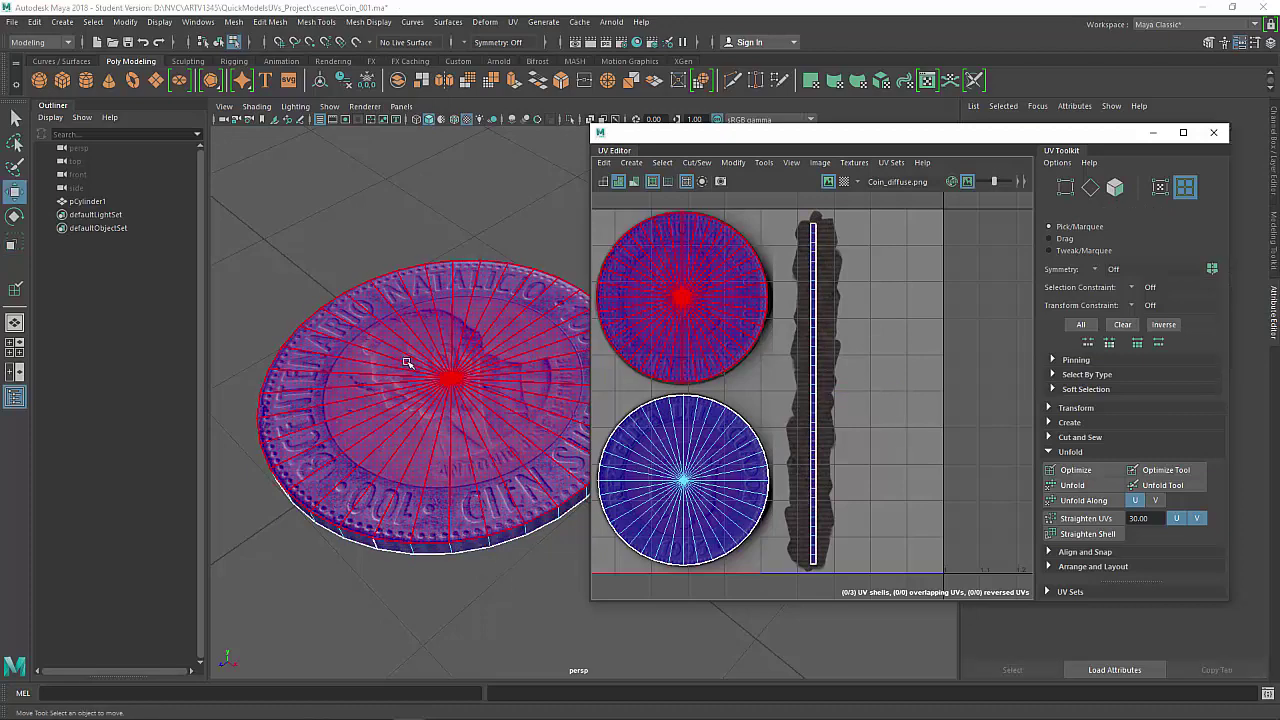
Return to object mode, view the coin from several sides, and deselect it.
{"action": "right_click_drag", "start_coordinate": [417, 323], "coordinate": [556, 218]}
{"action": "left_click_drag", "start_coordinate": [474, 488], "coordinate": [477, 433], "text": "alt"}
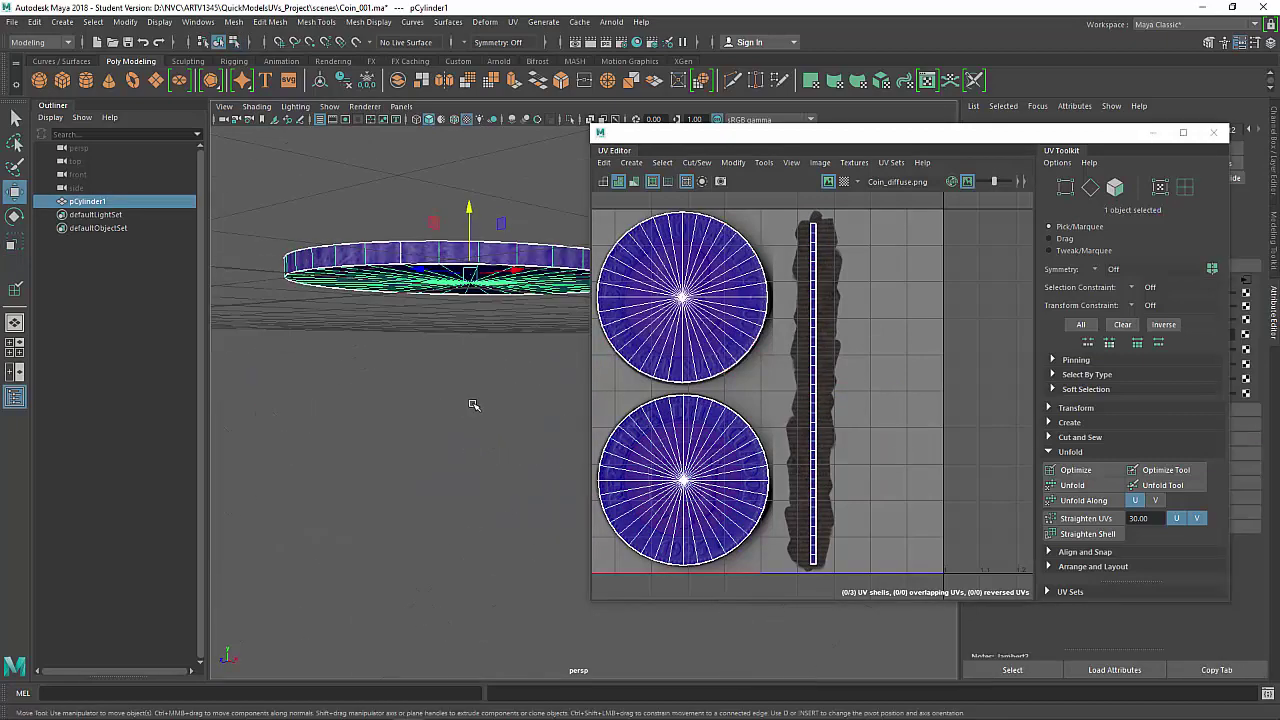
{"action": "left_click_drag", "start_coordinate": [471, 353], "coordinate": [458, 296], "text": "alt"}
{"action": "right_click_drag", "start_coordinate": [458, 296], "coordinate": [519, 264]}
{"action": "left_click_drag", "start_coordinate": [429, 553], "coordinate": [463, 447], "text": "alt"}
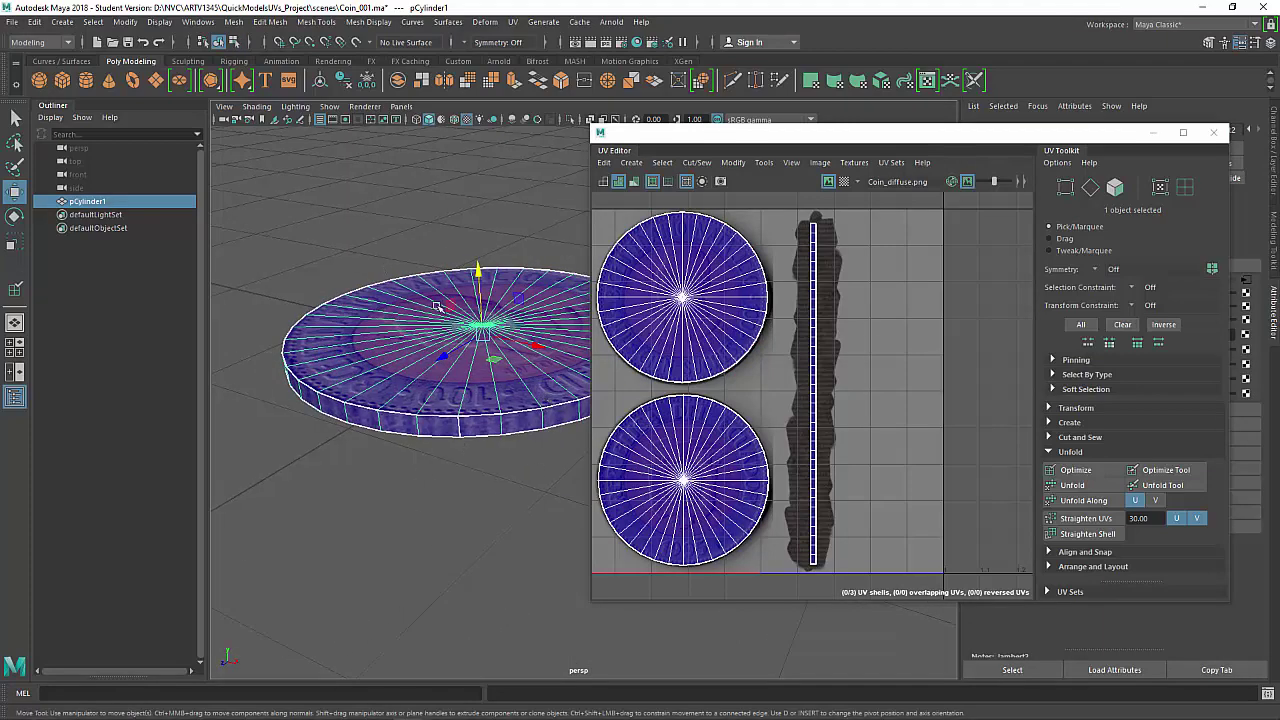
{"action": "left_click", "coordinate": [389, 199]}
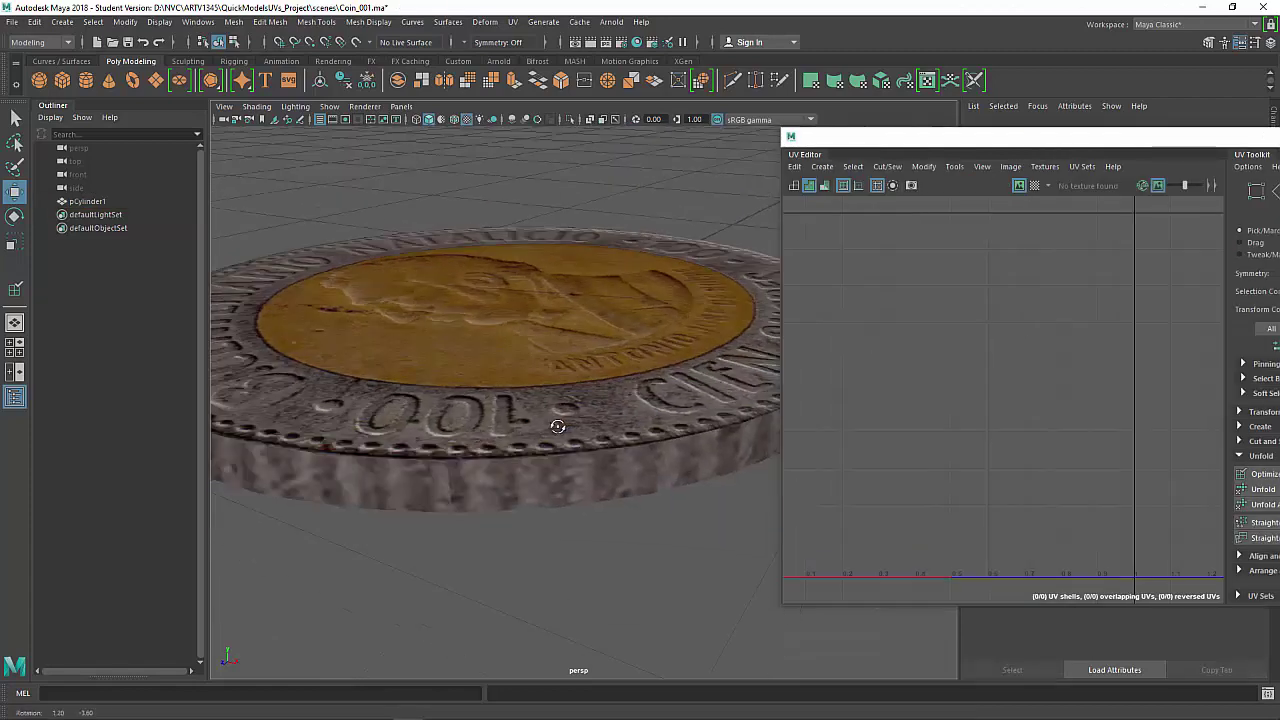
Examine the textured coin's face and ribbed side up close from several angles.
{"action": "left_click_drag", "start_coordinate": [560, 426], "coordinate": [419, 478], "text": "alt"}
{"action": "right_click_drag", "start_coordinate": [453, 490], "coordinate": [601, 416], "text": "alt"}
{"action": "left_click_drag", "start_coordinate": [592, 406], "coordinate": [446, 538], "text": "alt"}
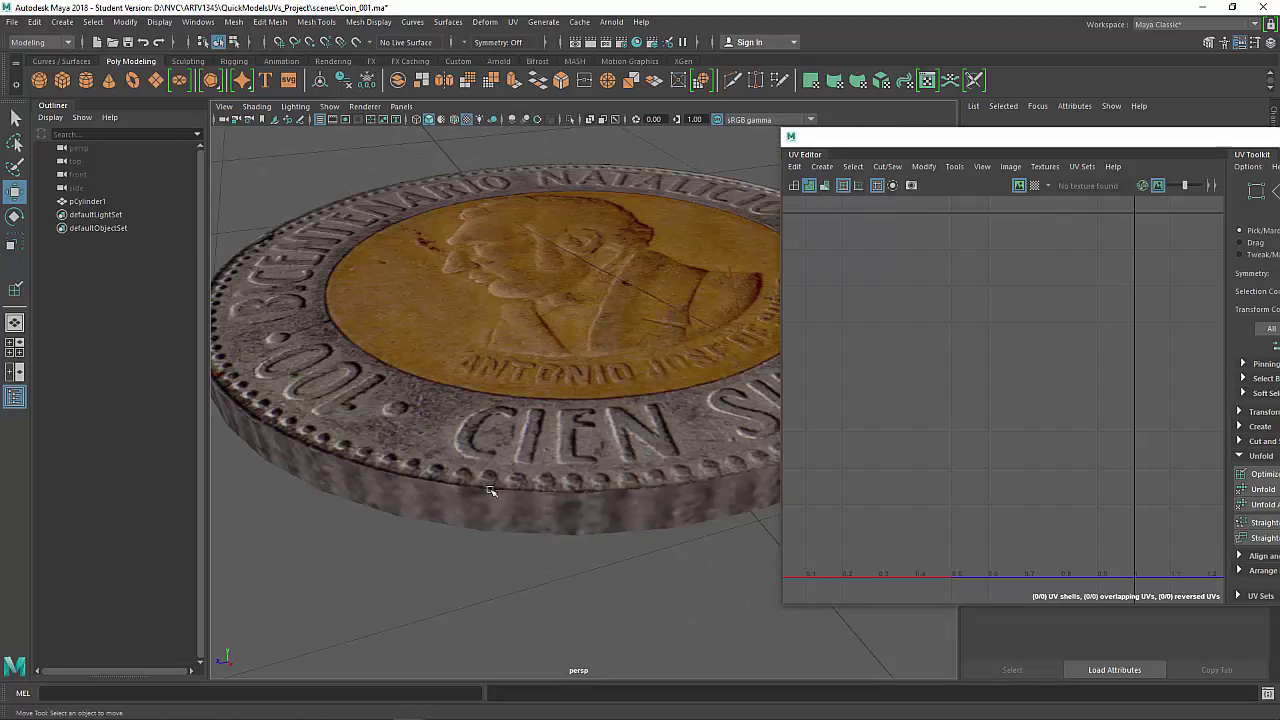
{"action": "mouse_move", "coordinate": [481, 438]}
{"action": "left_mouse_down", "text": "alt"}
{"action": "mouse_move", "coordinate": [486, 363]}
{"action": "mouse_move", "coordinate": [480, 443]}
{"action": "mouse_move", "coordinate": [463, 449]}
{"action": "left_mouse_up", "text": "alt"}
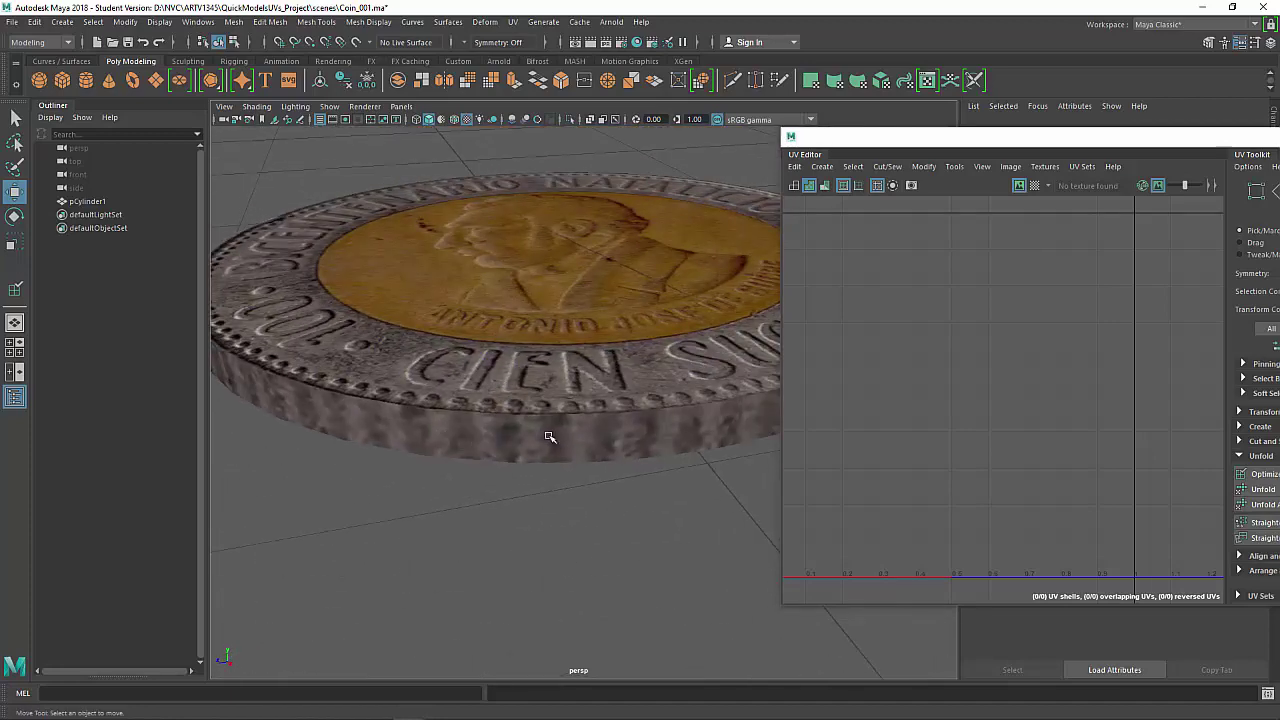
Reselect the coin and switch to edge selection close to the side strip in the UV layout.
{"action": "left_click", "coordinate": [520, 402]}
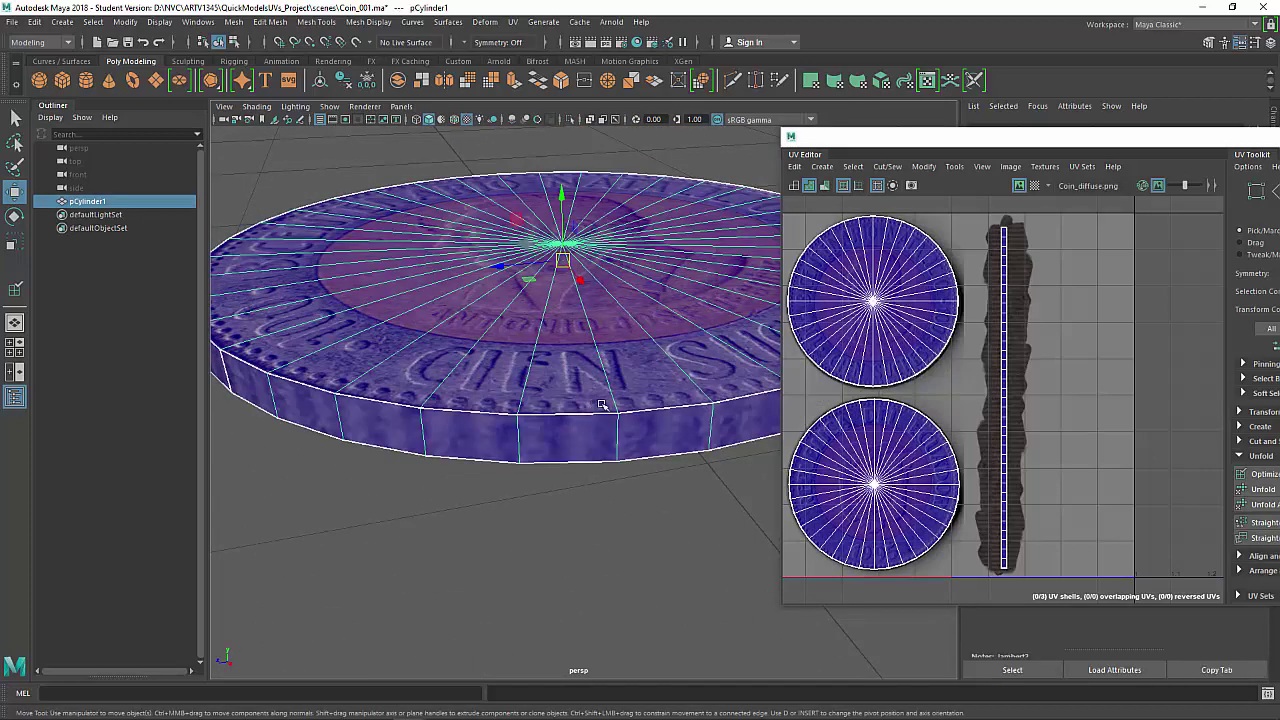
{"action": "scroll", "coordinate": [1029, 302], "scroll_direction": "up", "scroll_amount": 6}
{"action": "middle_click_drag", "start_coordinate": [923, 309], "coordinate": [1081, 372], "text": "alt"}
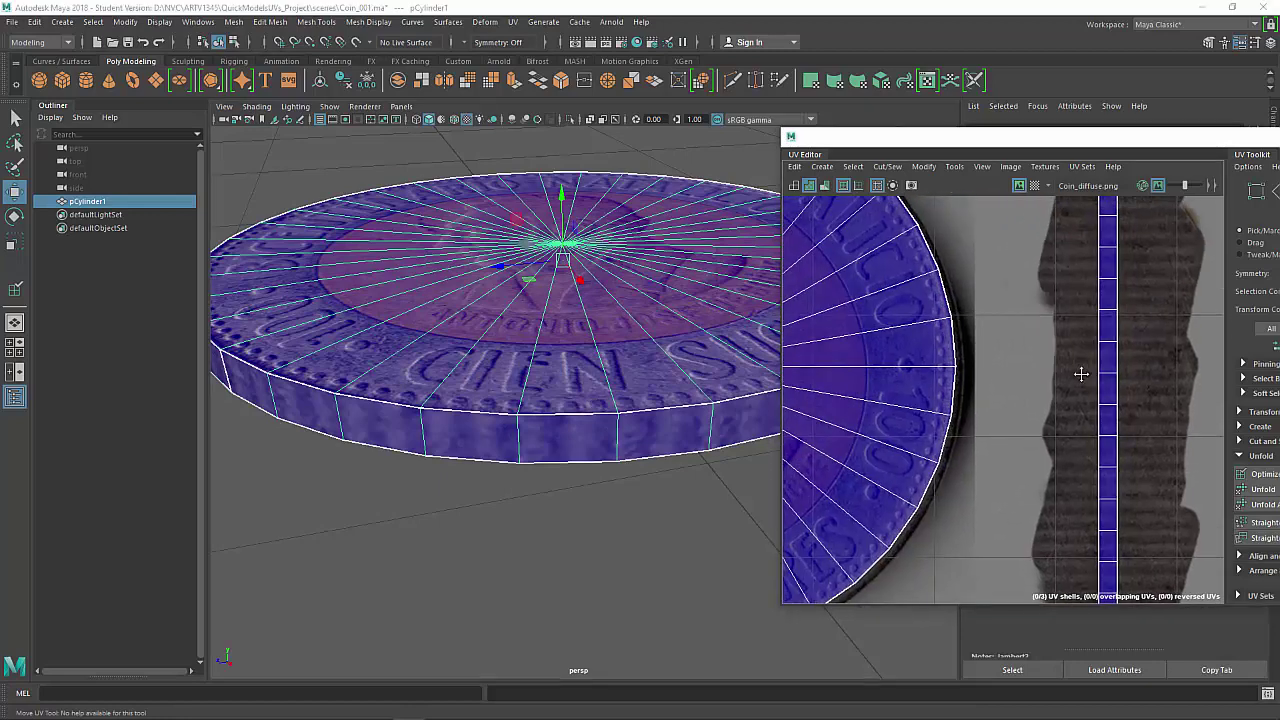
{"action": "scroll", "coordinate": [1082, 371], "scroll_direction": "up", "scroll_amount": 1}
{"action": "right_click_drag", "start_coordinate": [1108, 360], "coordinate": [1106, 318]}
Select an outer rim edge segment of the upper cap's UV shell to check its length.
{"action": "left_click", "coordinate": [852, 364]}
{"action": "left_click", "coordinate": [618, 419]}
{"action": "left_click", "coordinate": [647, 413]}
{"action": "left_click", "coordinate": [1005, 359]}
{"action": "left_click", "coordinate": [922, 344]}
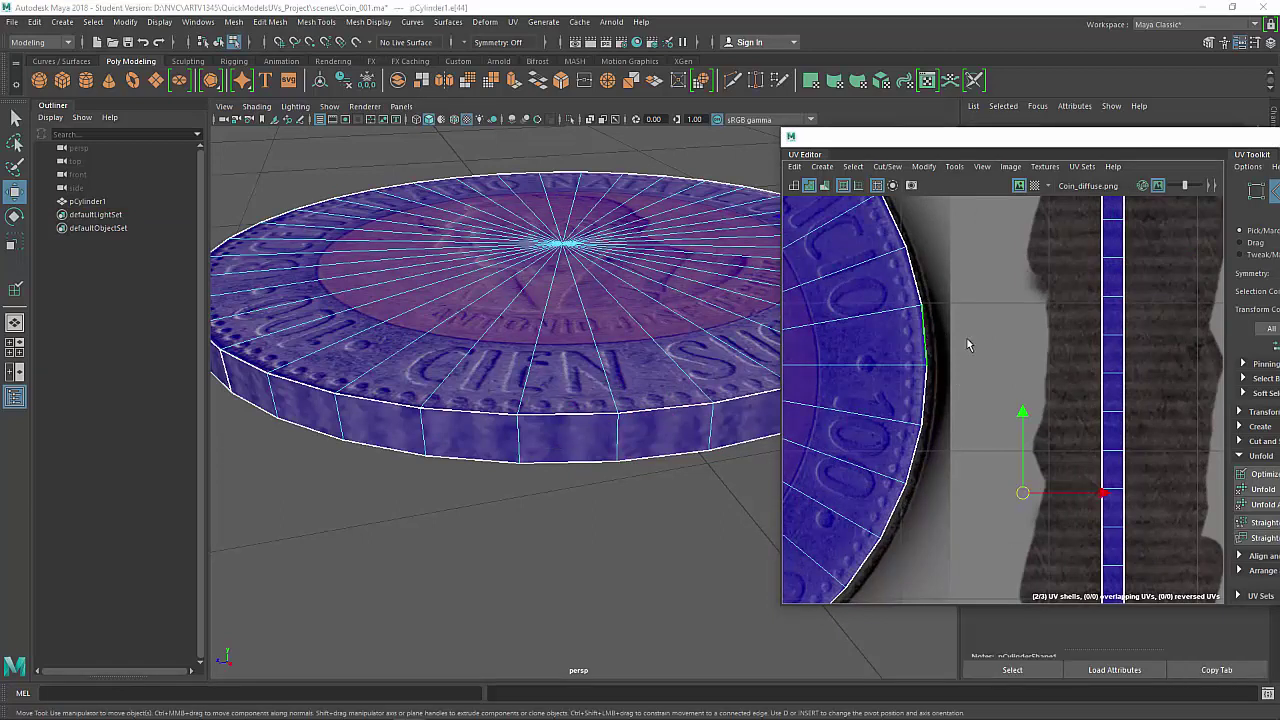
Select a side-strip border edge and the cap's rim edge in turn to compare their segment lengths.
{"action": "left_click", "coordinate": [1120, 322]}
{"action": "left_click", "coordinate": [1077, 340]}
{"action": "left_click", "coordinate": [1104, 316]}
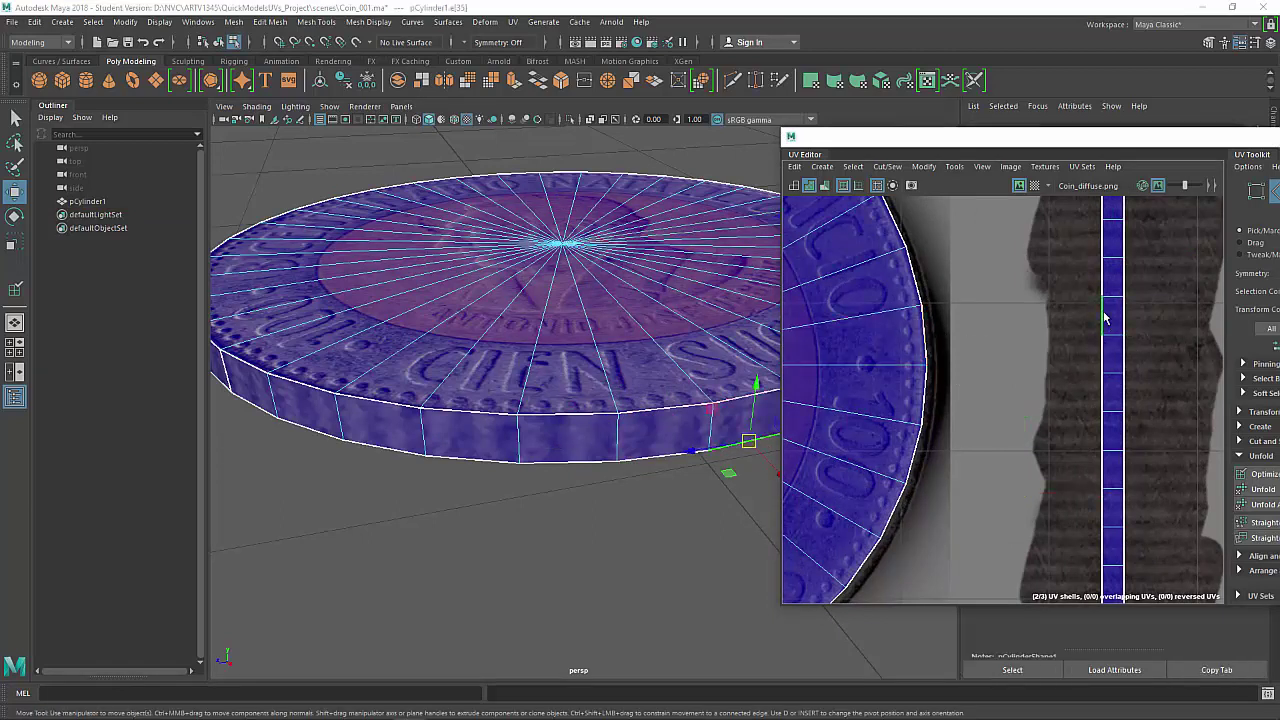
{"action": "left_click", "coordinate": [928, 343]}
{"action": "left_click", "coordinate": [1105, 326]}
Select a single side-strip face, turn the checker map back on, and clear the selection.
{"action": "left_click", "coordinate": [1114, 318]}
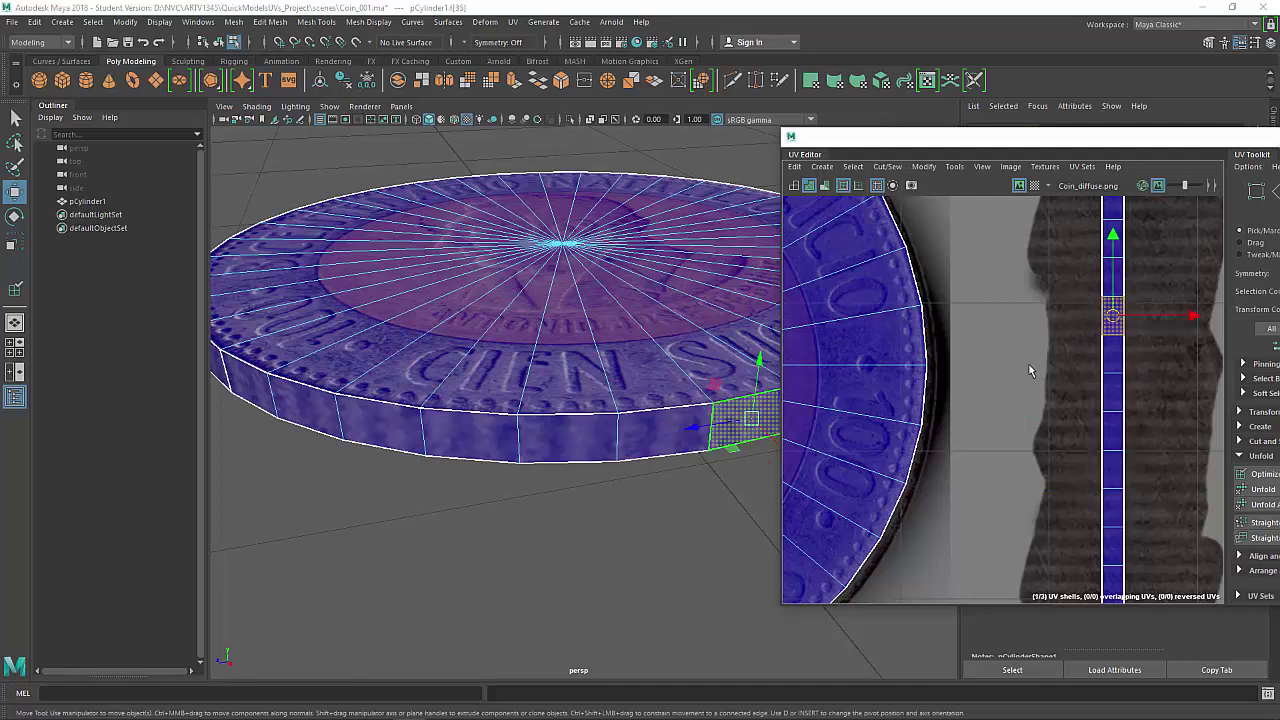
{"action": "left_click", "coordinate": [1036, 188]}
{"action": "left_click", "coordinate": [1040, 312]}
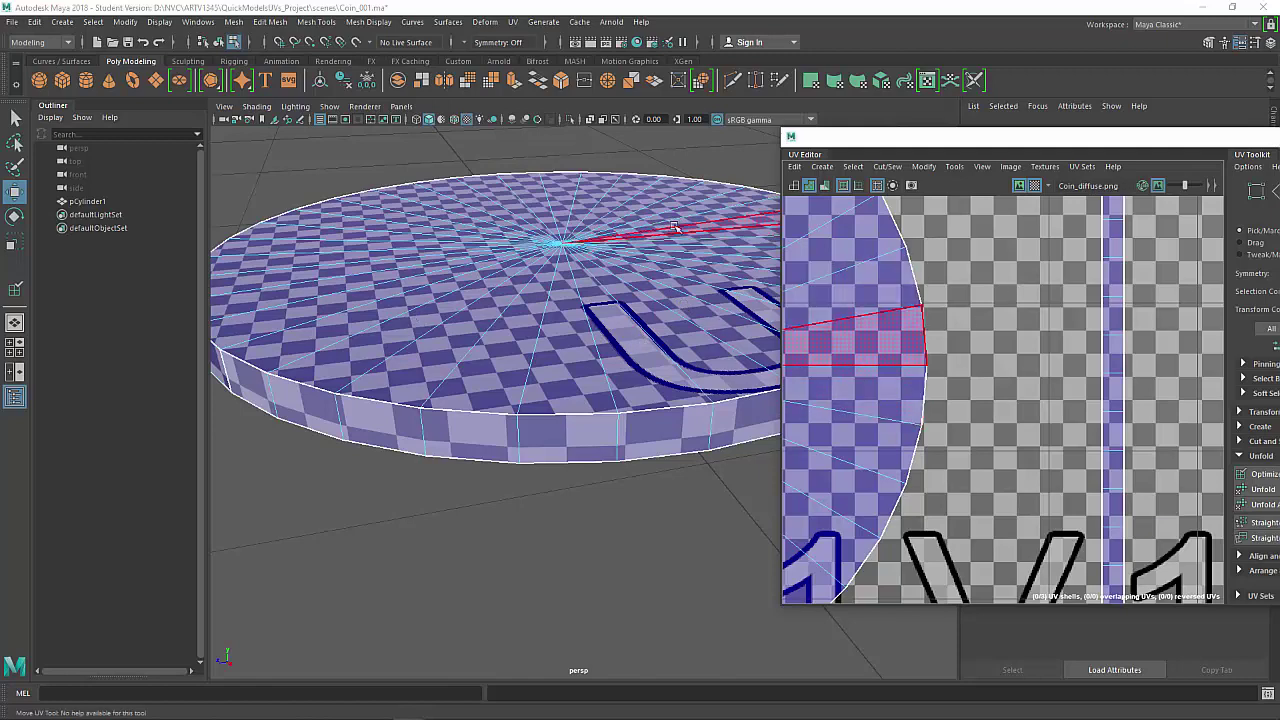
Compare the checker size on the side-strip faces with the caps in the UV layout and hide the checker map.
{"action": "scroll", "coordinate": [858, 320], "scroll_direction": "down", "scroll_amount": 5}
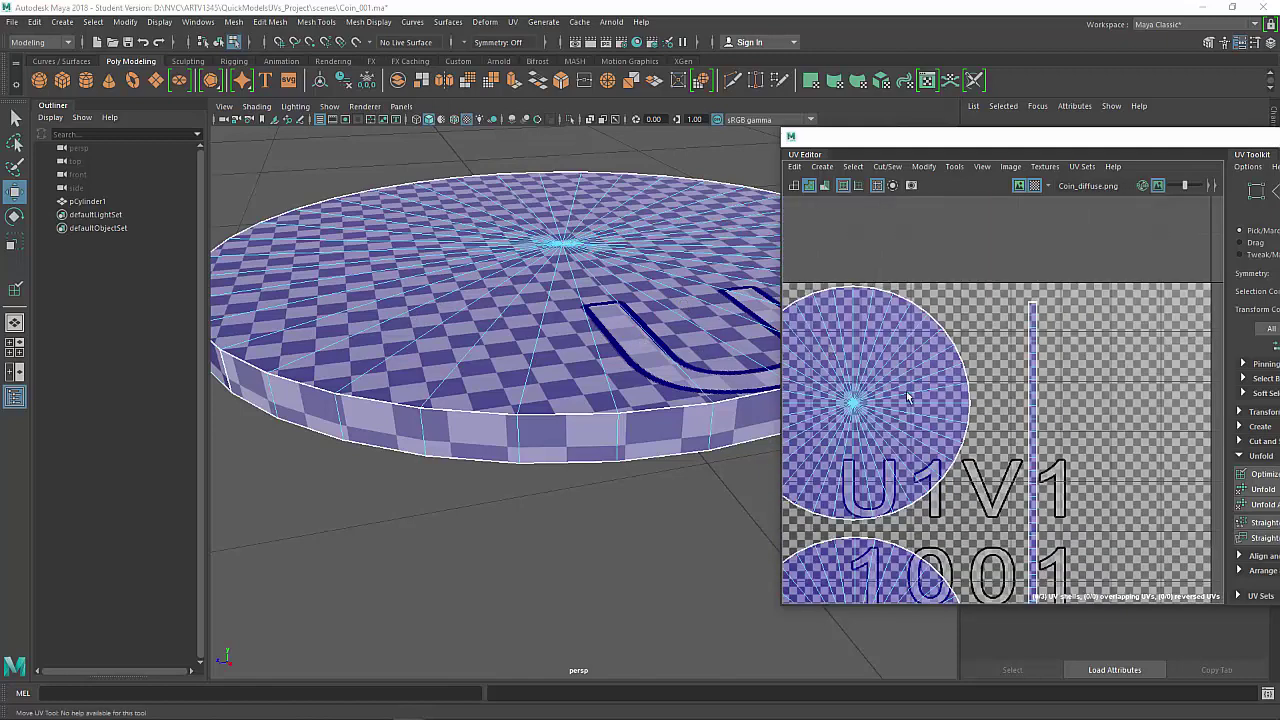
{"action": "middle_click_drag", "start_coordinate": [868, 321], "coordinate": [931, 315], "text": "alt"}
{"action": "left_click_drag", "start_coordinate": [840, 269], "coordinate": [1040, 510]}
{"action": "scroll", "coordinate": [1200, 450], "scroll_direction": "up", "scroll_amount": 4}
{"action": "left_click", "coordinate": [1038, 368]}
{"action": "left_click", "coordinate": [557, 513]}
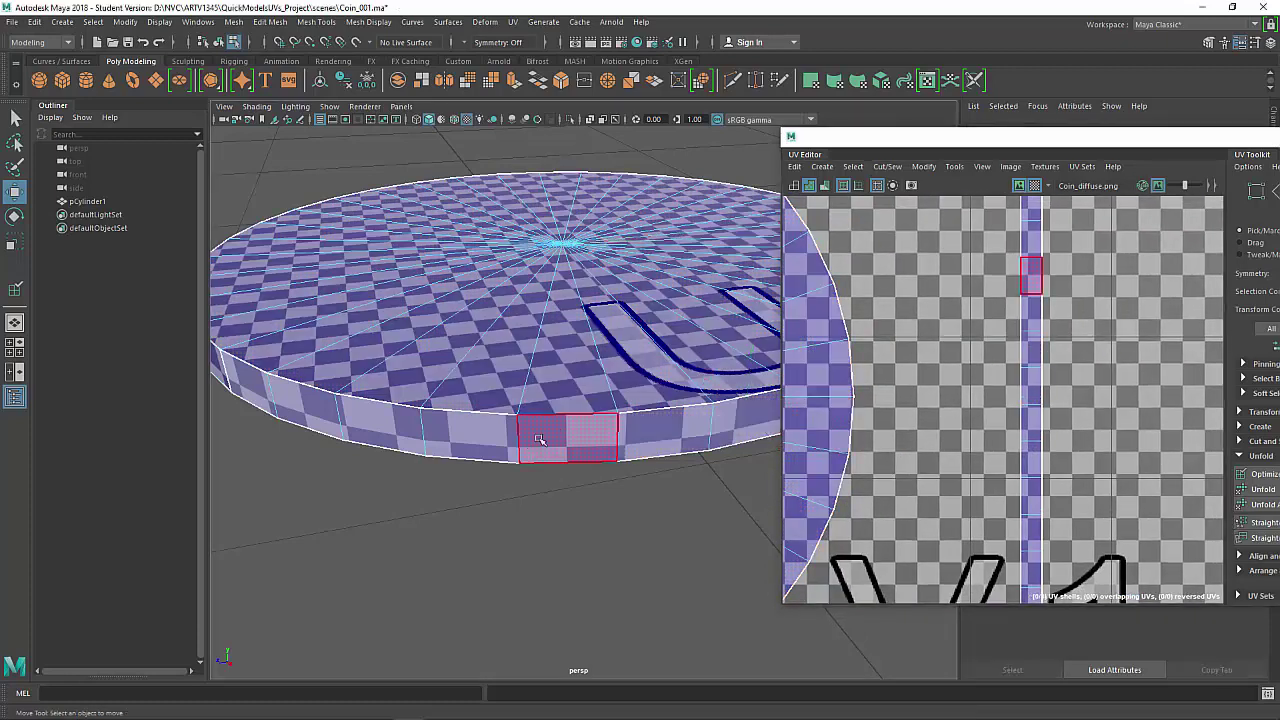
{"action": "scroll", "coordinate": [1090, 414], "scroll_direction": "down", "scroll_amount": 3}
{"action": "left_click", "coordinate": [1048, 421]}
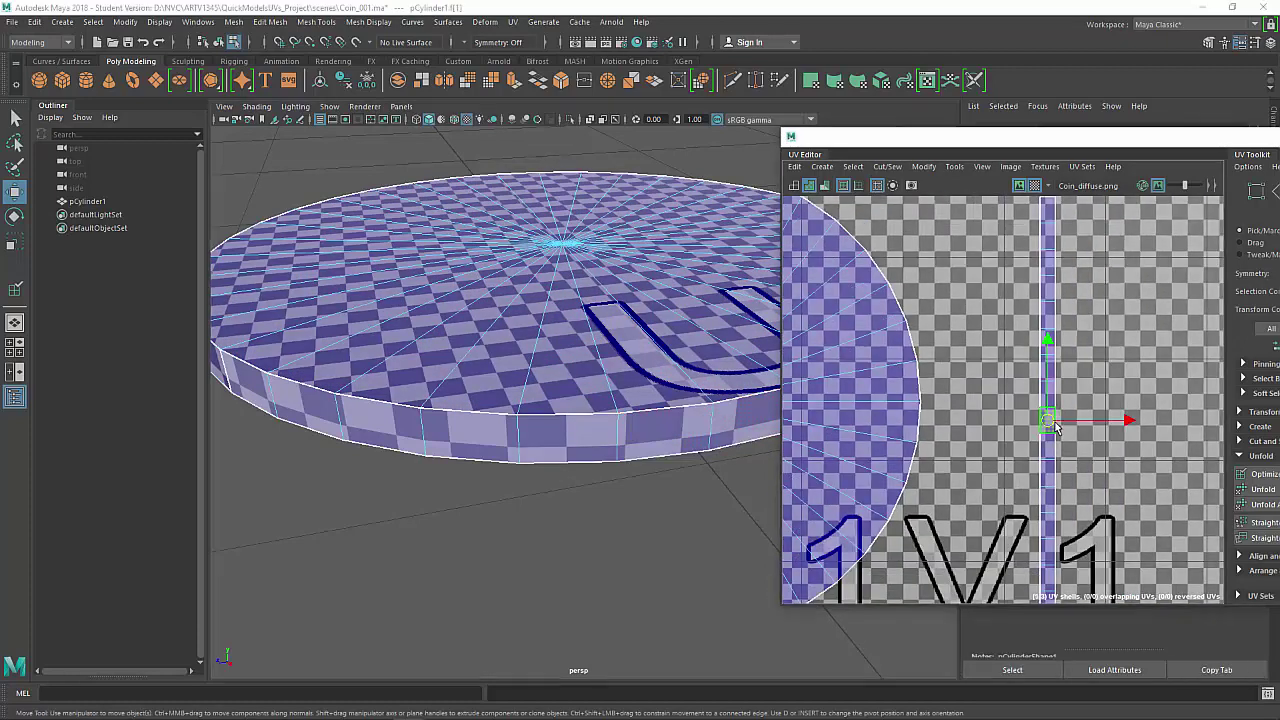
{"action": "left_click", "coordinate": [1036, 185]}
Try to scale the side-strip shell uniformly to better fill the width of the edge image.
{"action": "right_click_drag", "start_coordinate": [1050, 410], "coordinate": [1049, 430]}
{"action": "scroll", "coordinate": [1049, 430], "scroll_direction": "down", "scroll_amount": 4}
{"action": "key", "text": "r"}
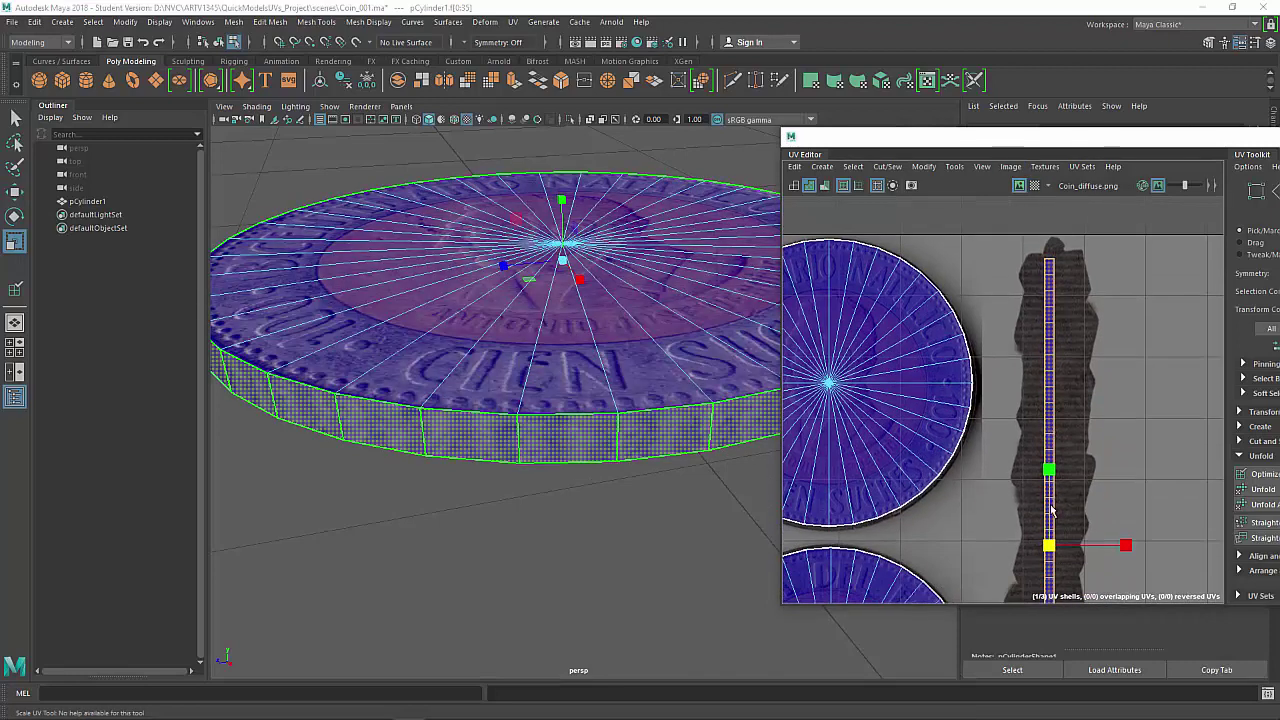
{"action": "left_click_drag", "start_coordinate": [1047, 548], "coordinate": [1083, 527]}
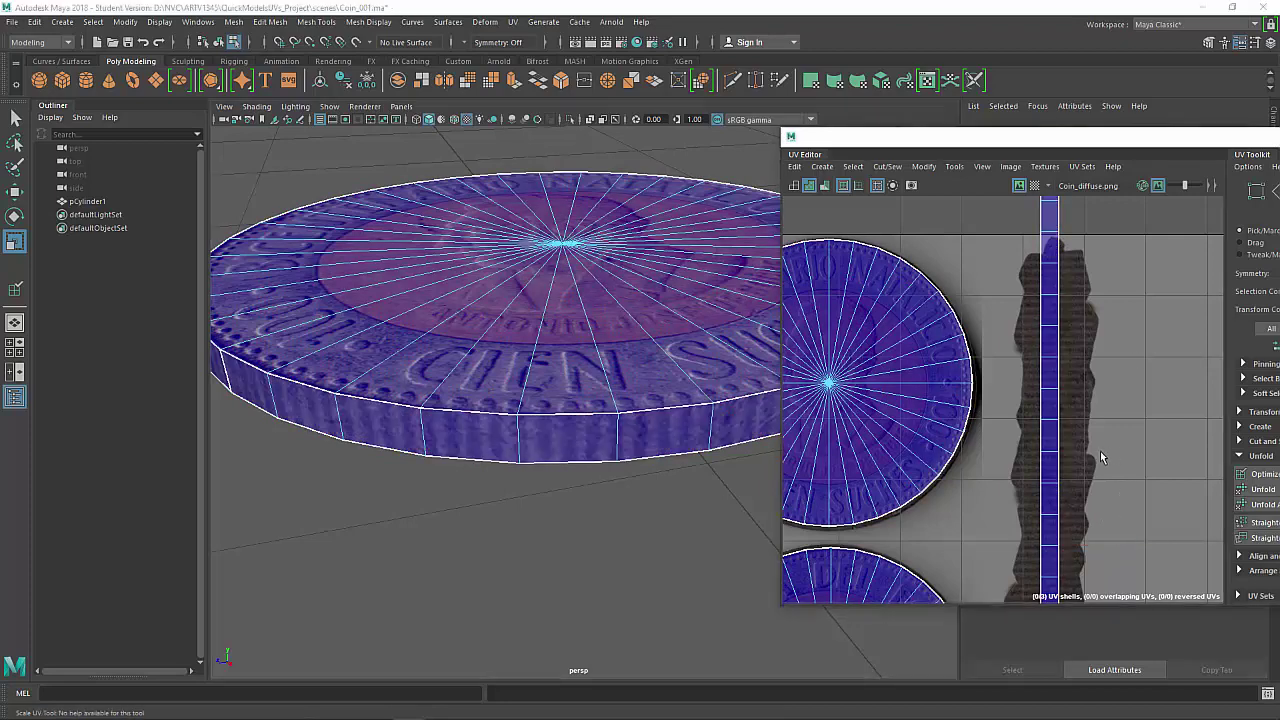
{"action": "key", "text": "ctrl+z"}
{"action": "scroll", "coordinate": [1092, 436], "scroll_direction": "down", "scroll_amount": 4}
{"action": "left_click", "coordinate": [1091, 502]}
Select a cross edge near the middle of the side strip and cut the UVs there into two shells.
{"action": "middle_click_drag", "start_coordinate": [1091, 502], "coordinate": [1033, 408], "text": "alt"}
{"action": "scroll", "coordinate": [1026, 390], "scroll_direction": "up", "scroll_amount": 2}
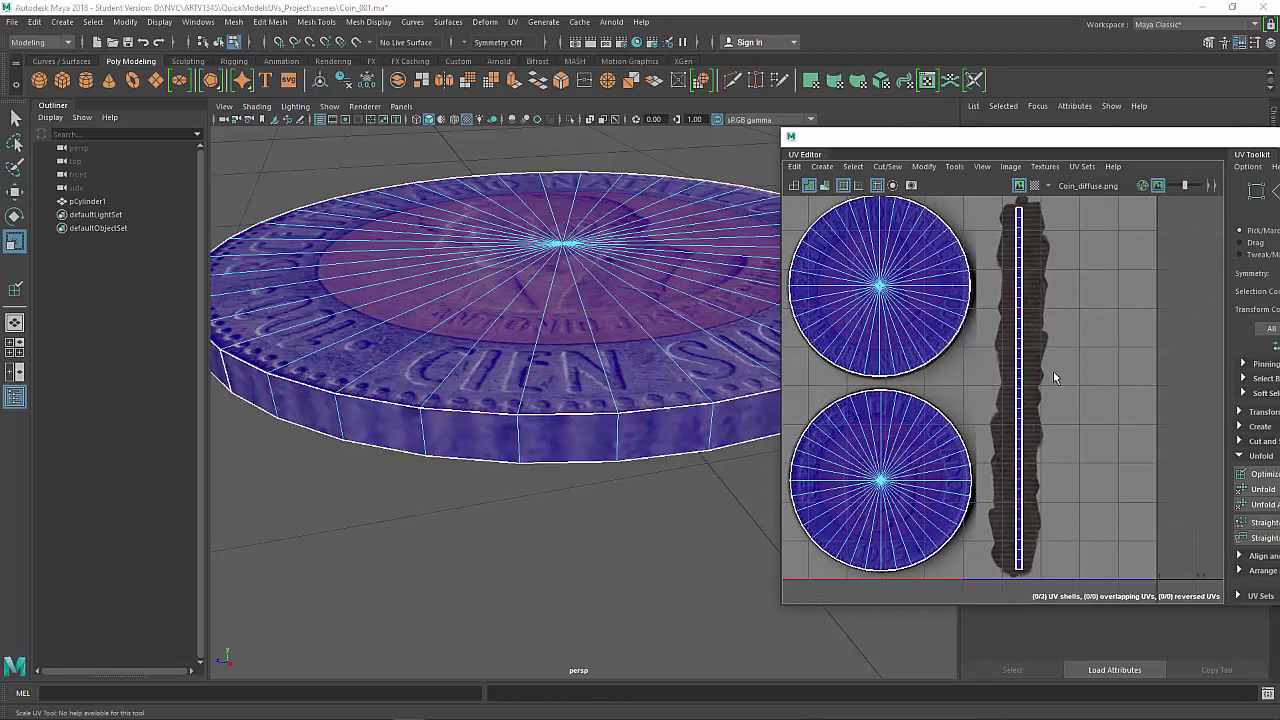
{"action": "right_click_drag", "start_coordinate": [1053, 371], "coordinate": [1050, 343]}
{"action": "left_click", "coordinate": [1044, 365]}
{"action": "scroll", "coordinate": [1044, 371], "scroll_direction": "up", "scroll_amount": 2}
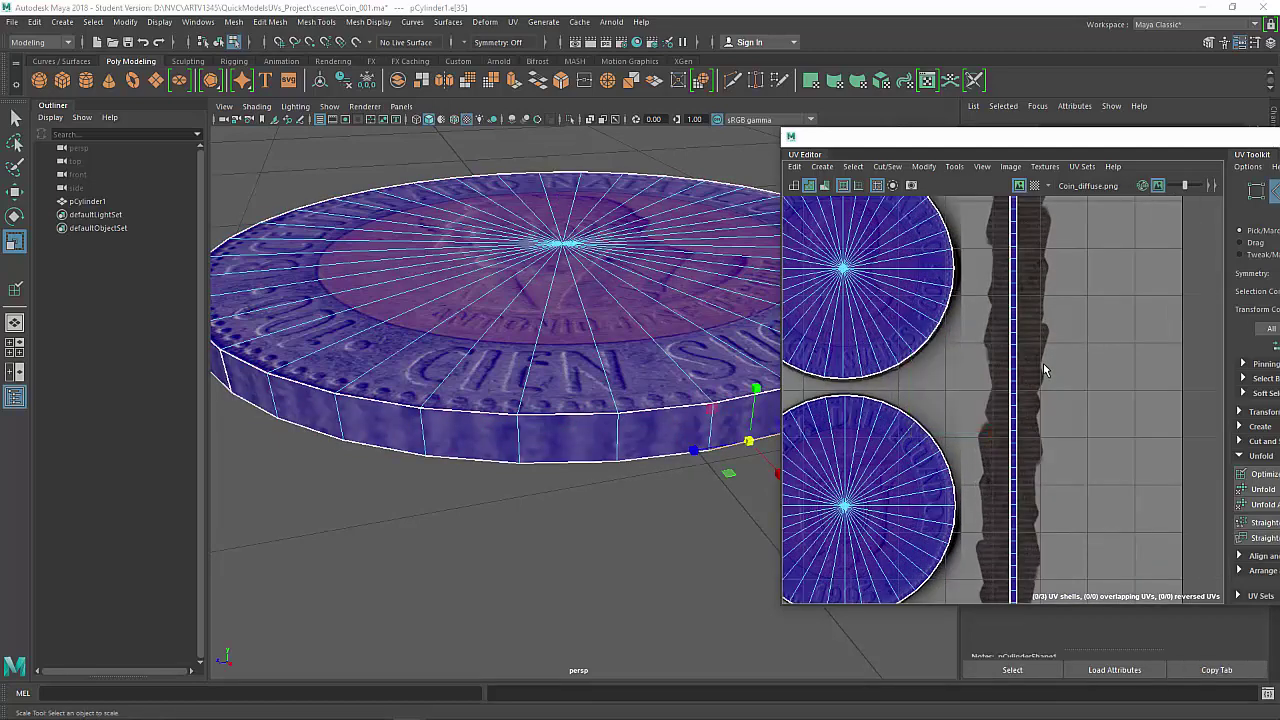
{"action": "left_click", "coordinate": [1015, 372]}
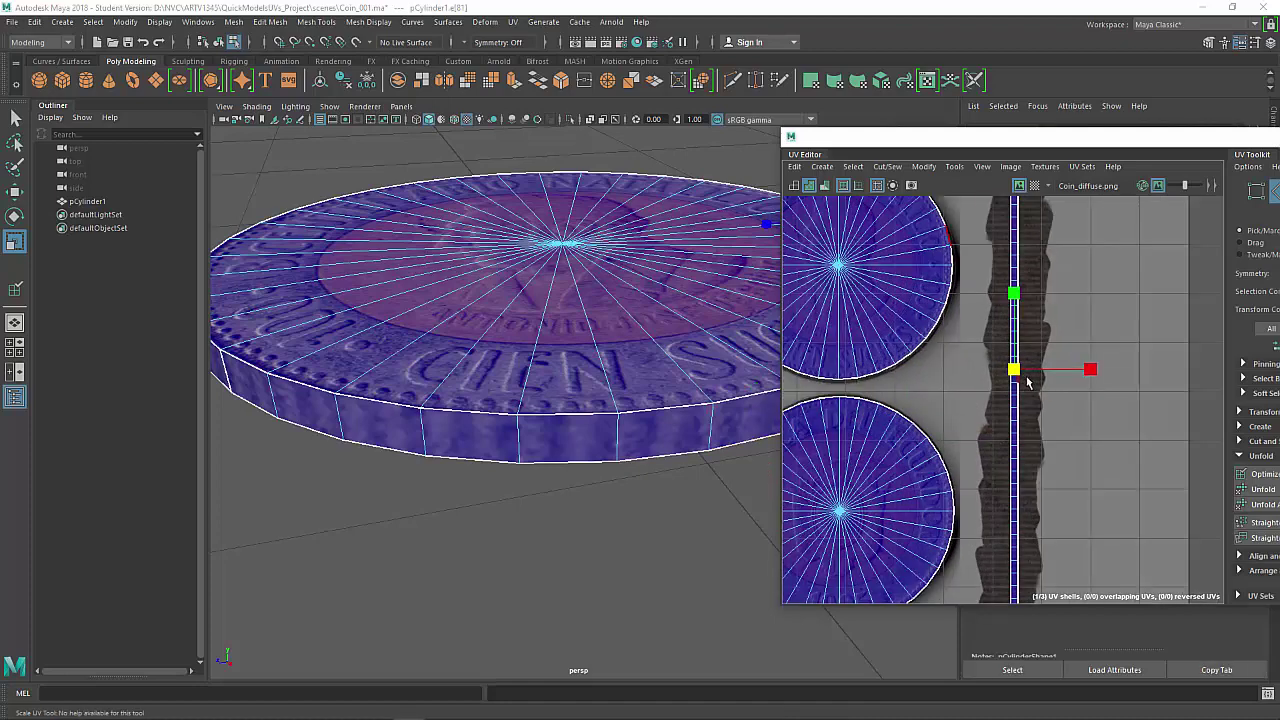
{"action": "scroll", "coordinate": [1024, 379], "scroll_direction": "down", "scroll_amount": 2}
{"action": "scroll", "coordinate": [1020, 378], "scroll_direction": "up", "scroll_amount": 1}
{"action": "key", "text": "q"}
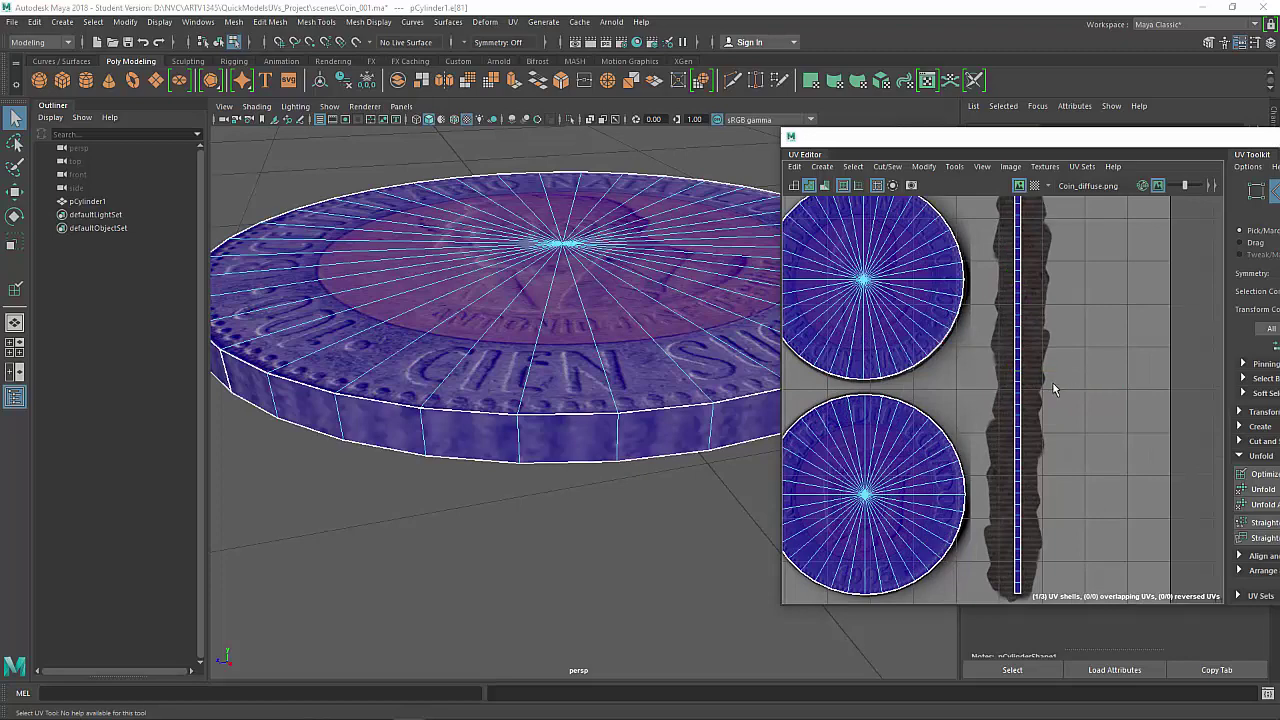
{"action": "left_click_drag", "start_coordinate": [1073, 146], "coordinate": [971, 127]}
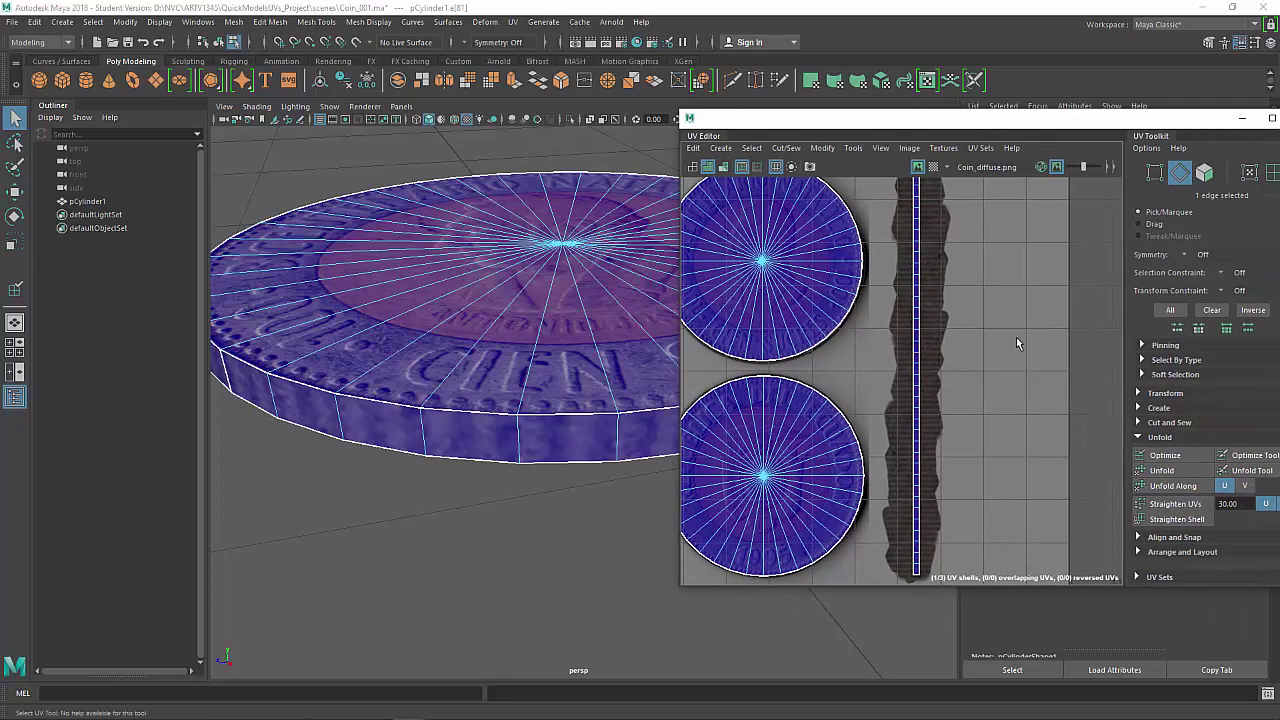
{"action": "right_click_drag", "start_coordinate": [999, 336], "coordinate": [984, 353], "text": "shift"}
{"action": "scroll", "coordinate": [938, 353], "scroll_direction": "up", "scroll_amount": 5}
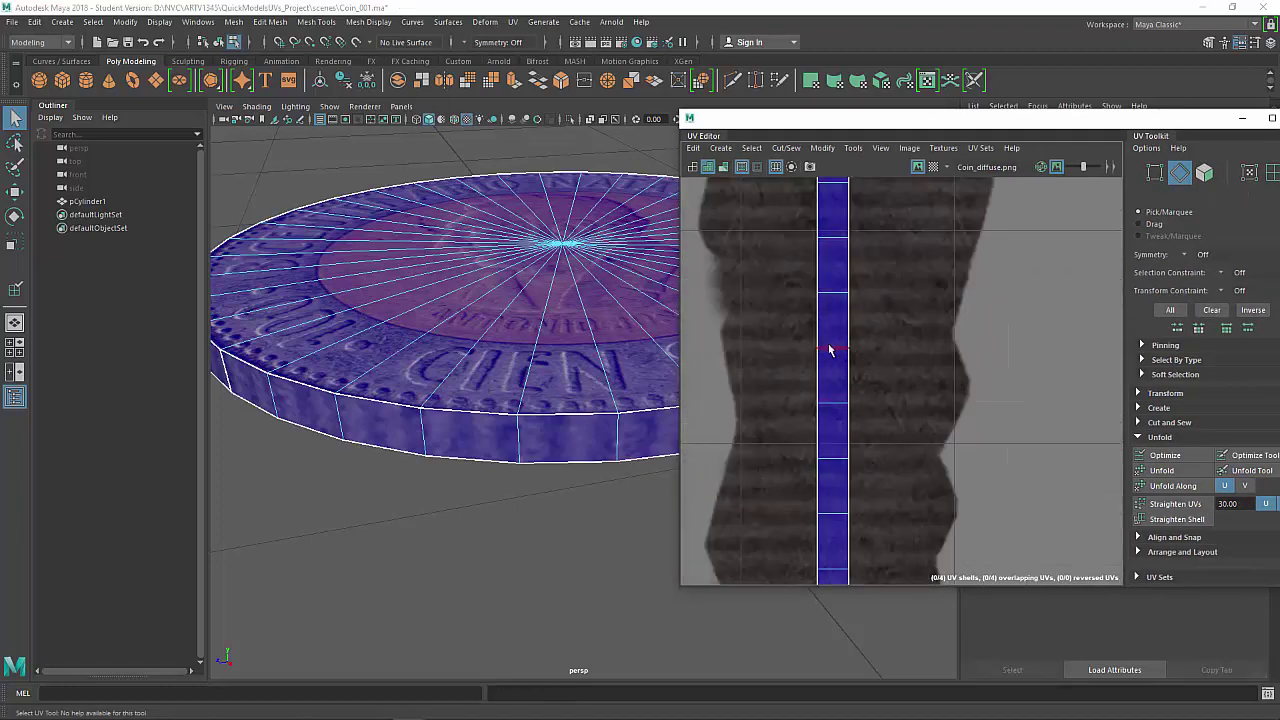
Switch to UV shell selection and select the lower shell of the cut side strip.
{"action": "right_click", "coordinate": [933, 352]}
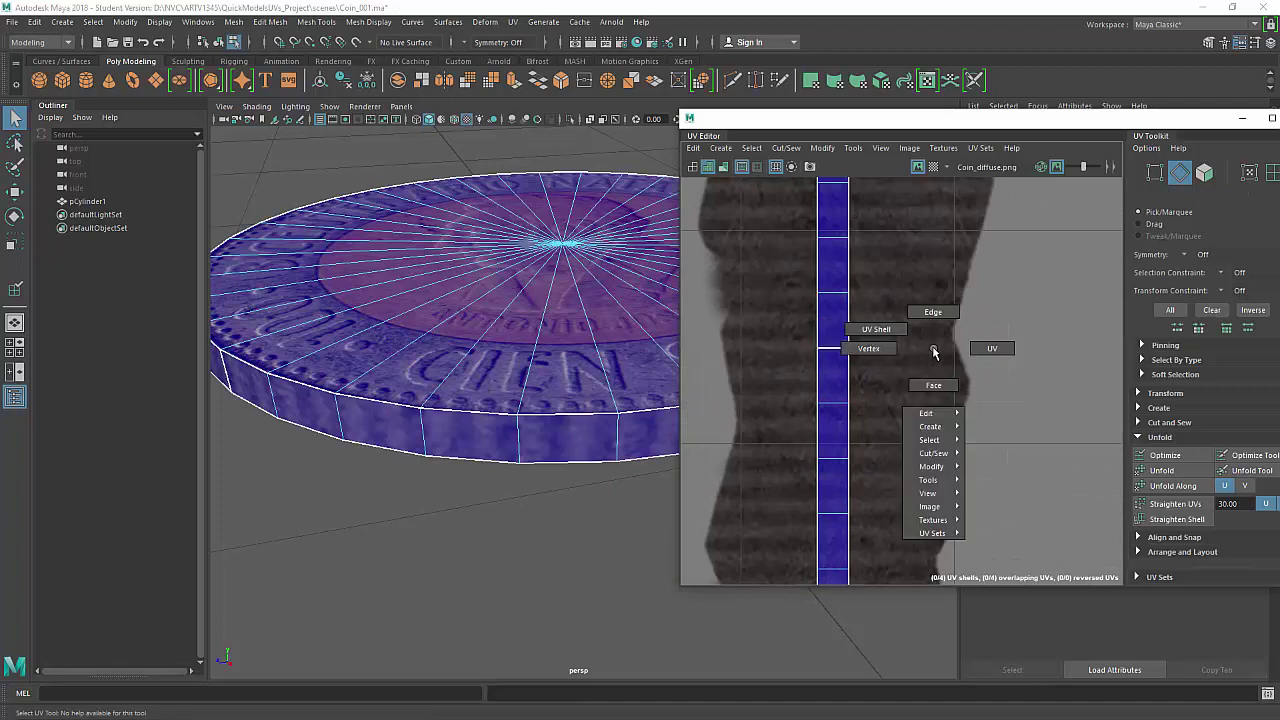
{"action": "left_click", "coordinate": [899, 333]}
{"action": "left_click", "coordinate": [835, 481]}
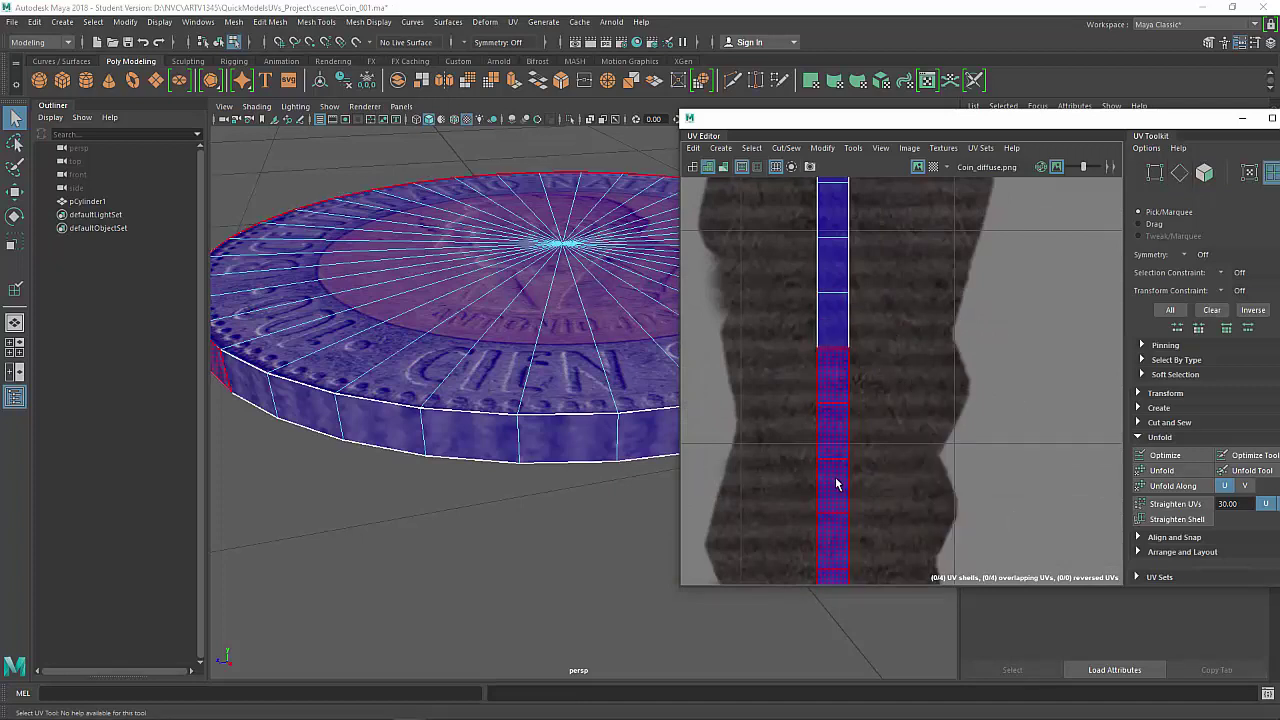
{"action": "left_click", "coordinate": [835, 481]}
{"action": "scroll", "coordinate": [851, 474], "scroll_direction": "down", "scroll_amount": 5}
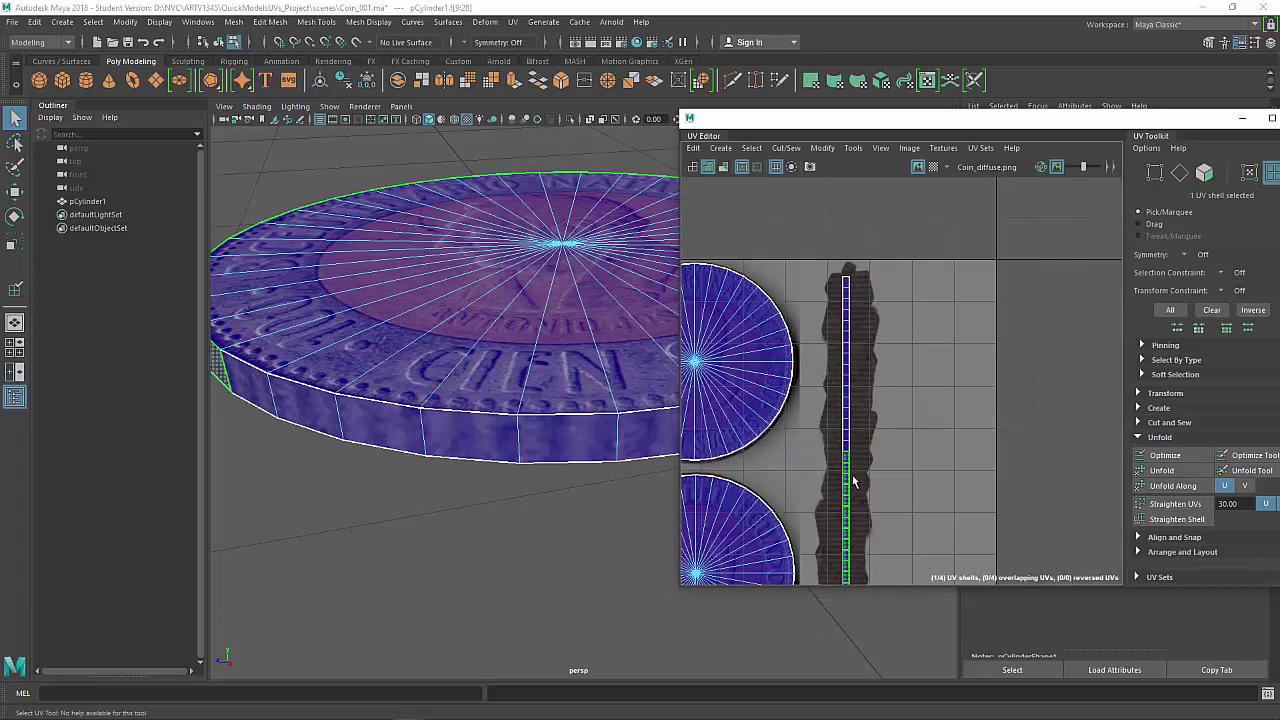
Try moving the lower strip shell up beside the upper one.
{"action": "key", "text": "w"}
{"action": "left_click_drag", "start_coordinate": [971, 531], "coordinate": [988, 358]}
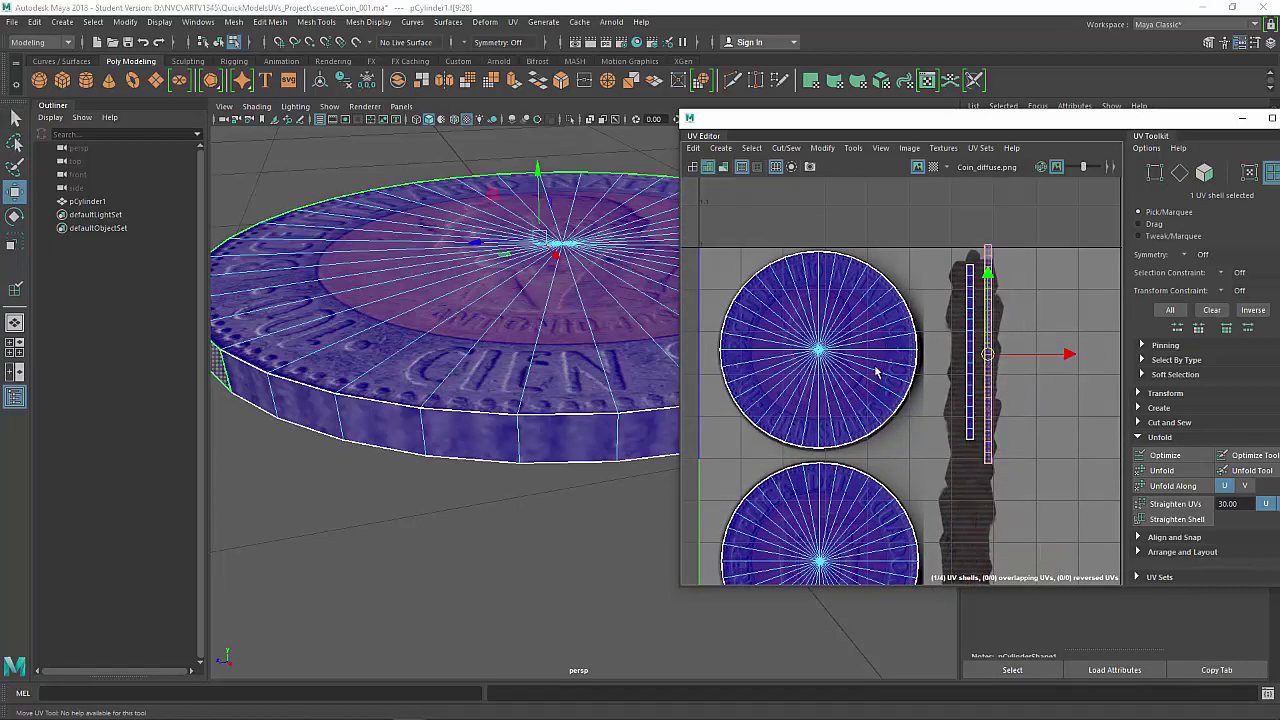
{"action": "scroll", "coordinate": [489, 379], "scroll_direction": "down", "scroll_amount": 5}
{"action": "scroll", "coordinate": [1008, 388], "scroll_direction": "up", "scroll_amount": 2}
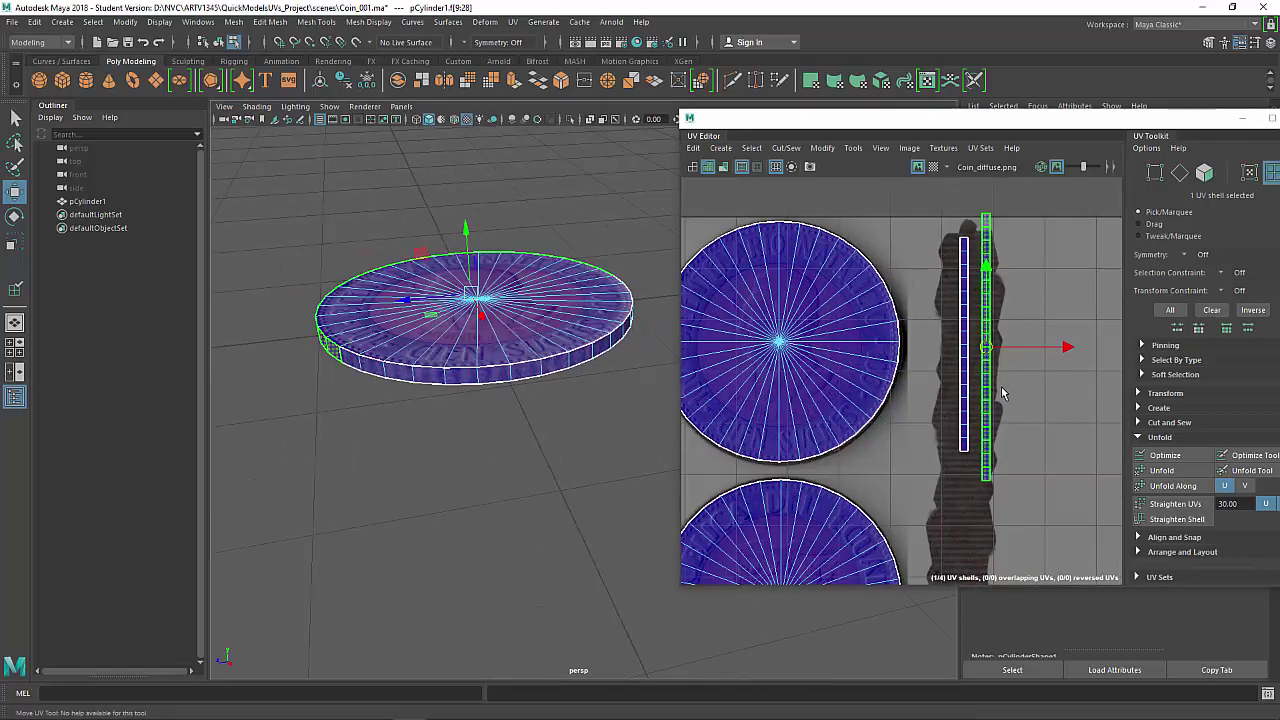
{"action": "key", "text": "ctrl+z"}
Move the lower strip shell straight up so it overlaps the upper strip shell on the edge image.
{"action": "left_click", "coordinate": [966, 470]}
{"action": "scroll", "coordinate": [977, 490], "scroll_direction": "down", "scroll_amount": 2}
{"action": "left_click_drag", "start_coordinate": [966, 478], "coordinate": [980, 322]}
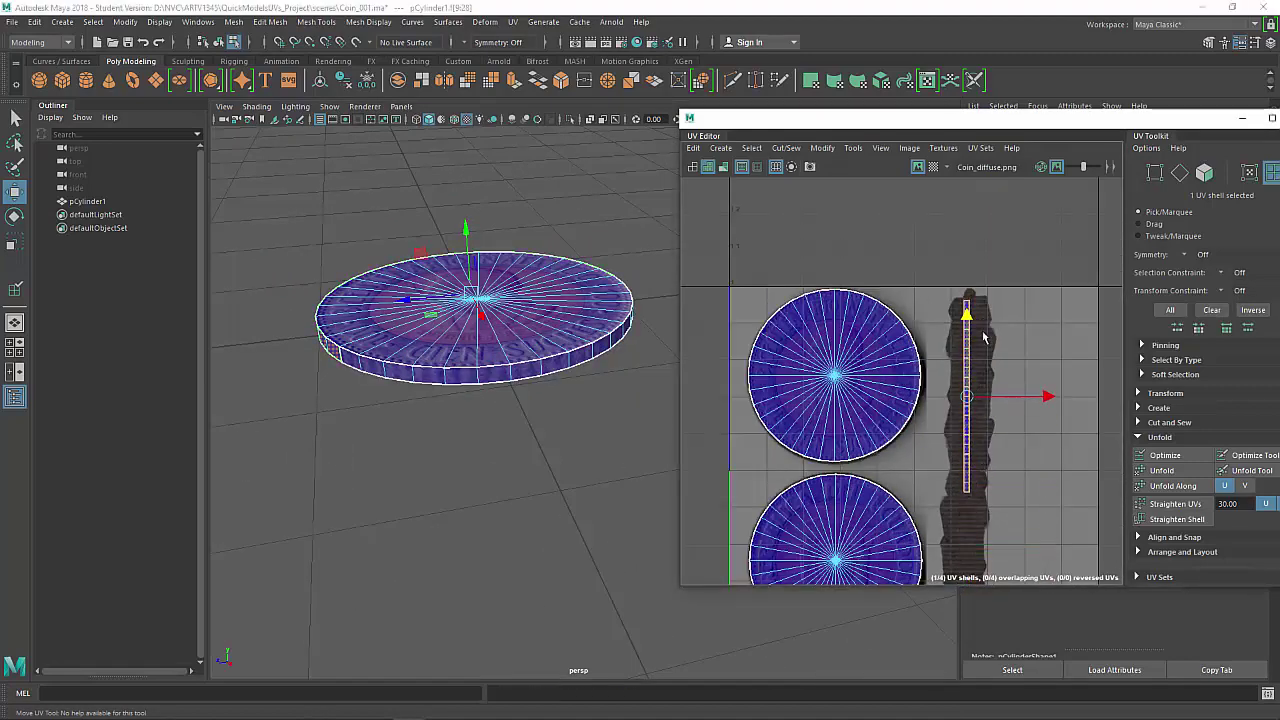
Select both stacked strip shells, center them vertically on the edge image, and scale them up to fill its length.
{"action": "left_click", "coordinate": [1025, 333]}
{"action": "left_click_drag", "start_coordinate": [940, 389], "coordinate": [997, 476]}
{"action": "middle_click_drag", "start_coordinate": [997, 476], "coordinate": [998, 411], "text": "alt"}
{"action": "left_click_drag", "start_coordinate": [969, 335], "coordinate": [971, 408]}
{"action": "key", "text": "r"}
{"action": "key", "text": "w"}
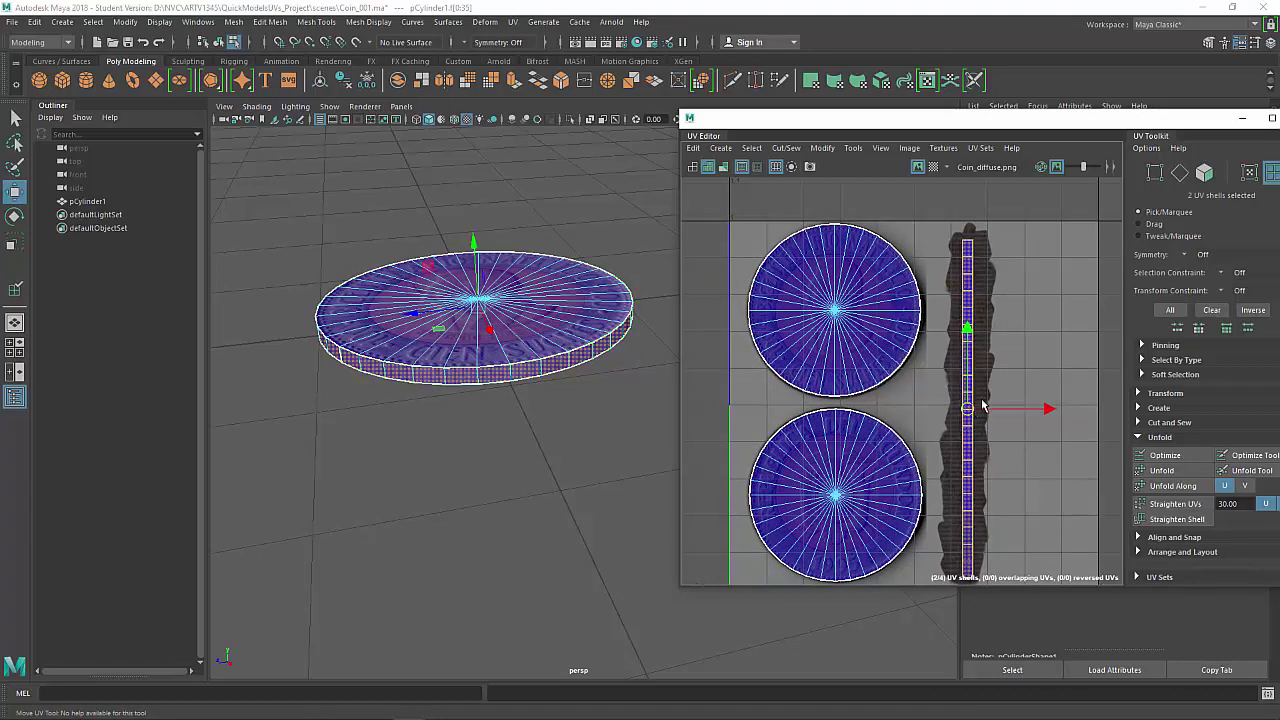
{"action": "left_click", "coordinate": [933, 292]}
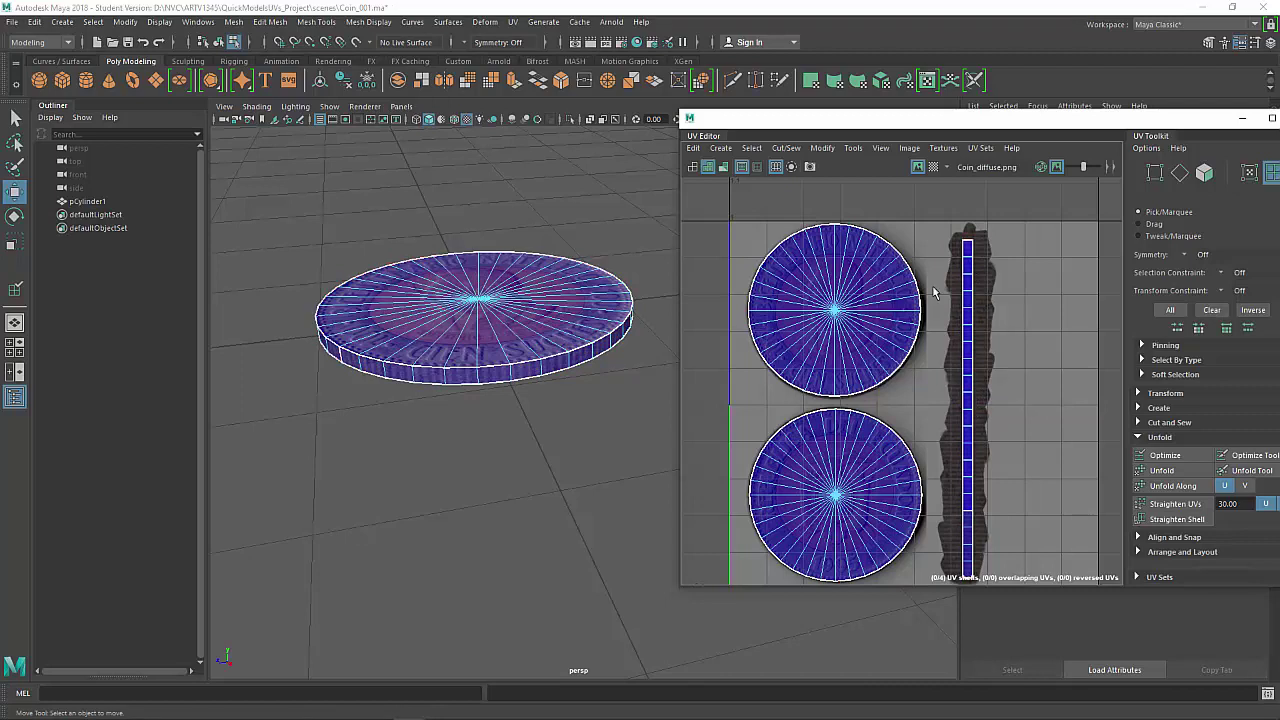
Move one of the stacked strip shells sideways off the edge image to compare its length with the other.
{"action": "left_click", "coordinate": [967, 385]}
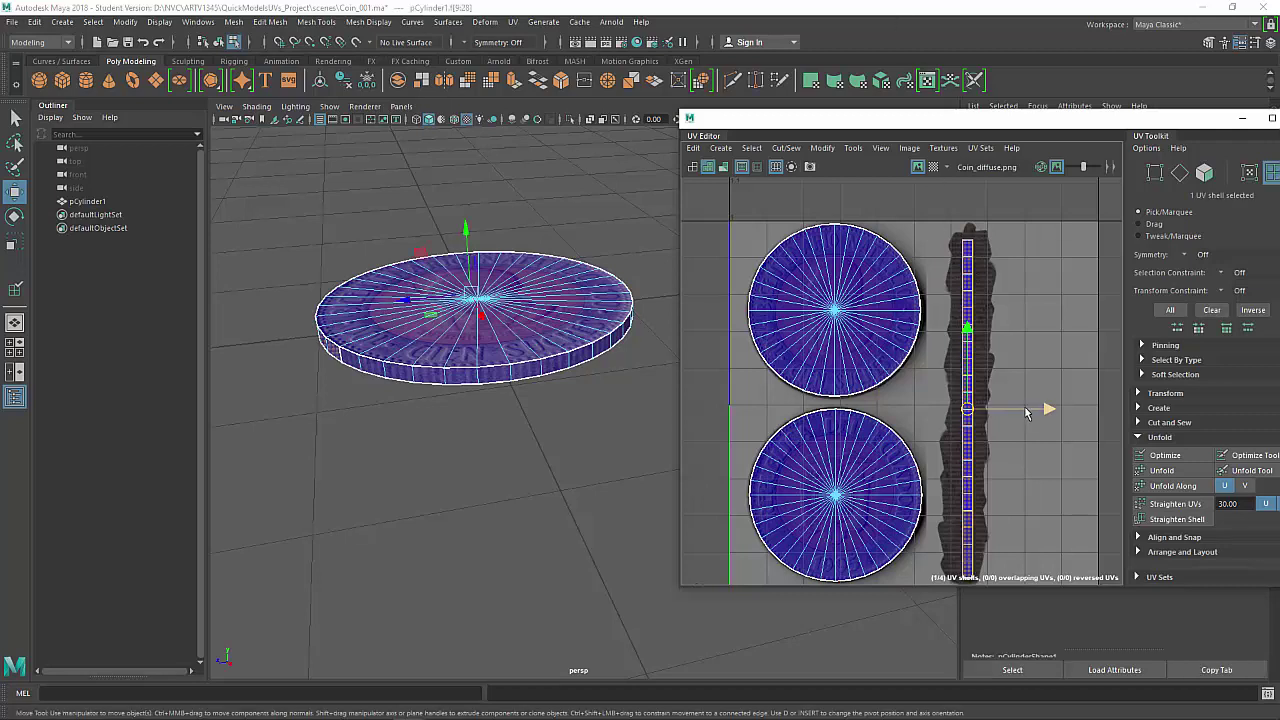
{"action": "left_click_drag", "start_coordinate": [1039, 409], "coordinate": [1040, 391]}
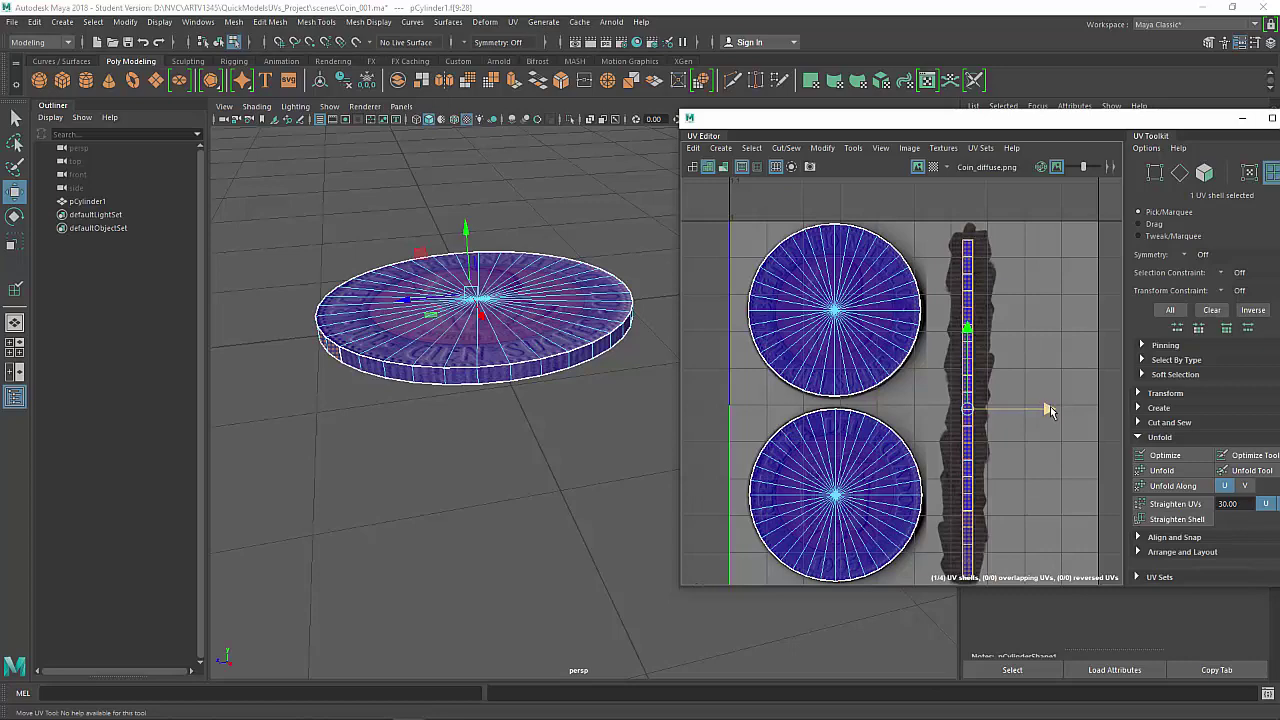
{"action": "left_click", "coordinate": [1056, 378]}
{"action": "left_click", "coordinate": [968, 406]}
{"action": "left_click_drag", "start_coordinate": [1043, 409], "coordinate": [1103, 409]}
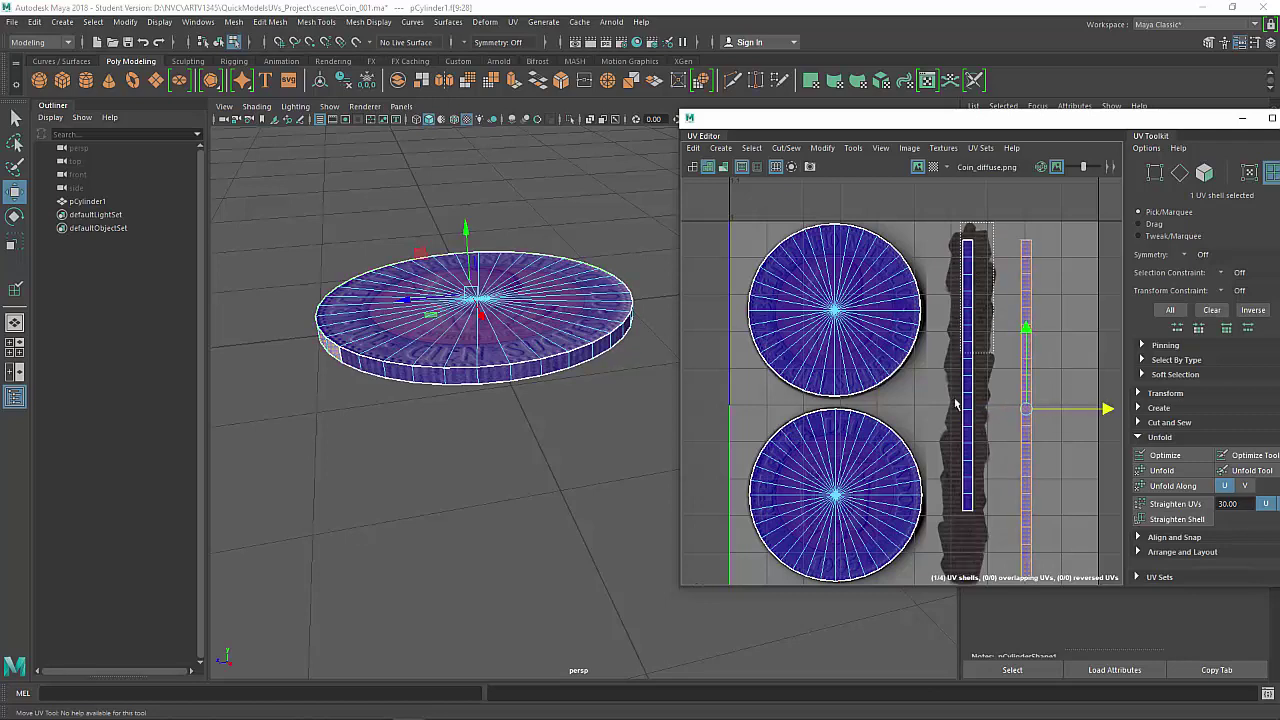
{"action": "left_click_drag", "start_coordinate": [952, 421], "coordinate": [938, 568]}
{"action": "left_click", "coordinate": [955, 533]}
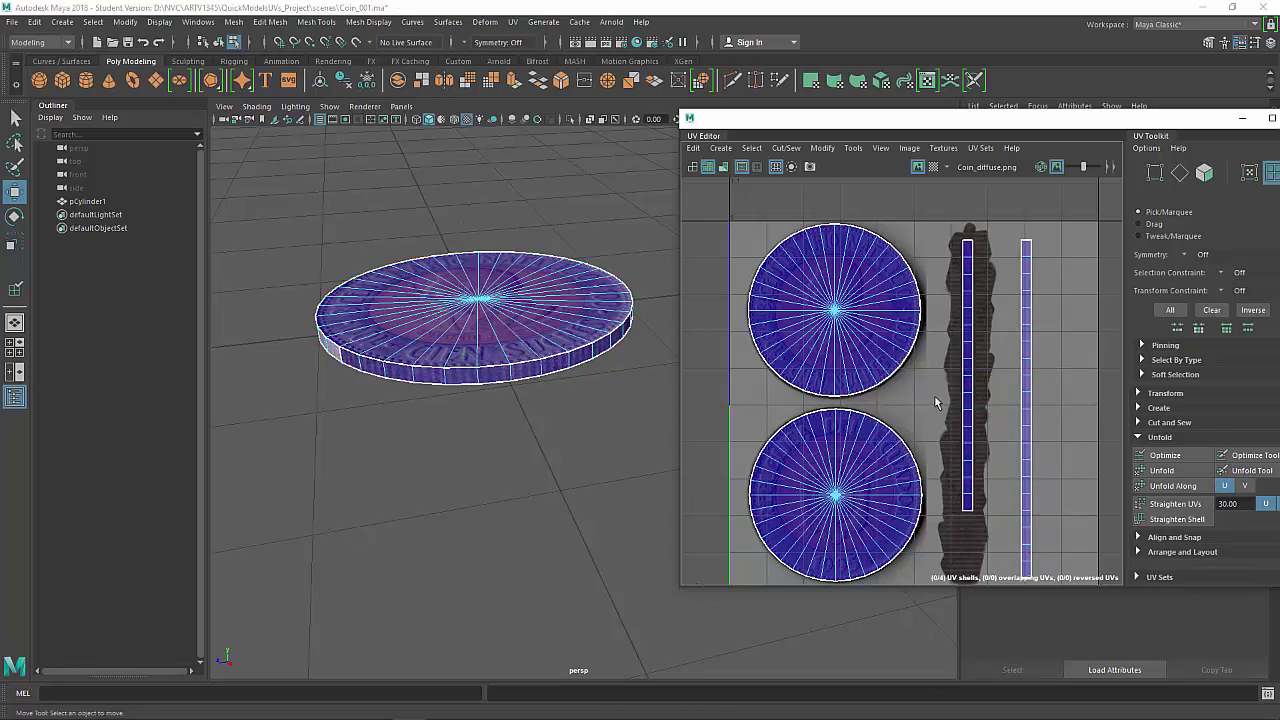
Move the separated strip shell back over the other one on the edge image and clear the selection.
{"action": "left_click", "coordinate": [1038, 505]}
{"action": "left_click_drag", "start_coordinate": [1063, 409], "coordinate": [1017, 402]}
{"action": "left_click_drag", "start_coordinate": [1030, 281], "coordinate": [954, 337]}
{"action": "left_click_drag", "start_coordinate": [1032, 409], "coordinate": [1046, 409]}
{"action": "left_click", "coordinate": [1075, 399]}
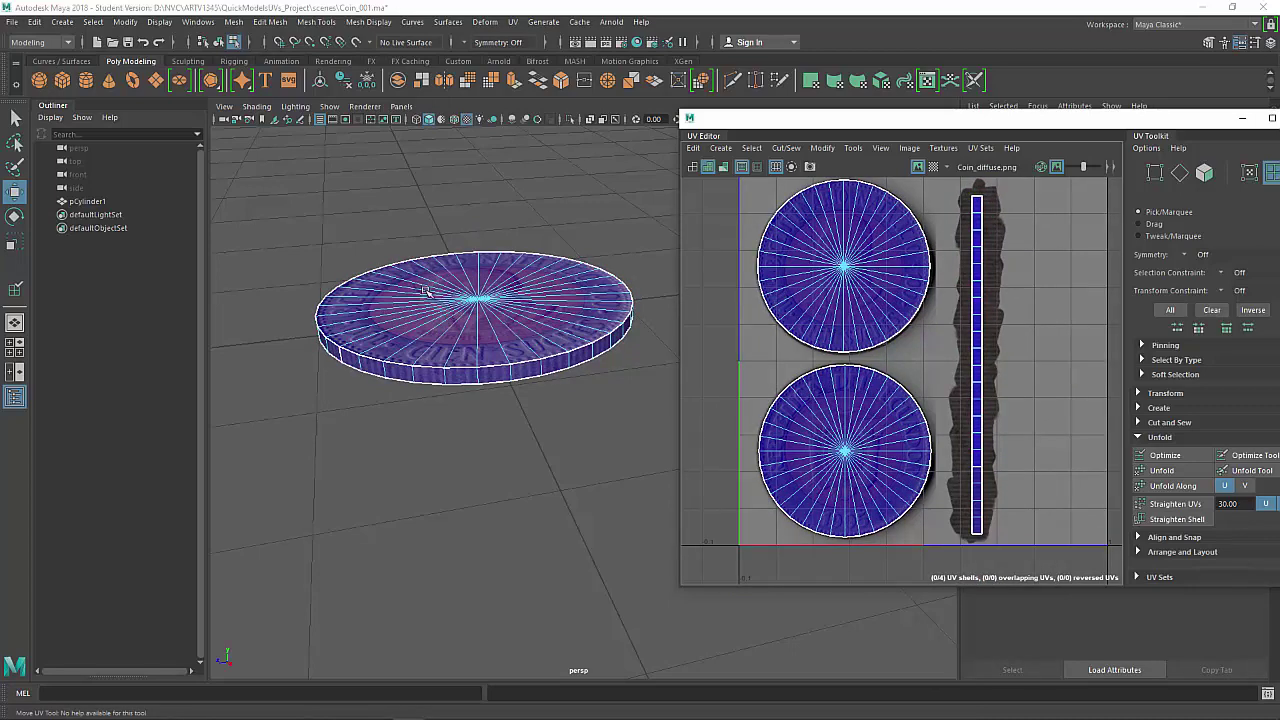
Return to object mode, select the whole coin, and close the UV Editor.
{"action": "right_click_drag", "start_coordinate": [425, 291], "coordinate": [534, 186]}
{"action": "left_click", "coordinate": [534, 186]}
{"action": "right_click_drag", "start_coordinate": [480, 326], "coordinate": [523, 306], "text": "alt"}
{"action": "left_click_drag", "start_coordinate": [523, 306], "coordinate": [460, 322], "text": "alt"}
{"action": "right_click_drag", "start_coordinate": [460, 322], "coordinate": [520, 290], "text": "alt"}
{"action": "left_click_drag", "start_coordinate": [520, 290], "coordinate": [590, 335], "text": "alt"}
{"action": "left_click", "coordinate": [598, 332]}
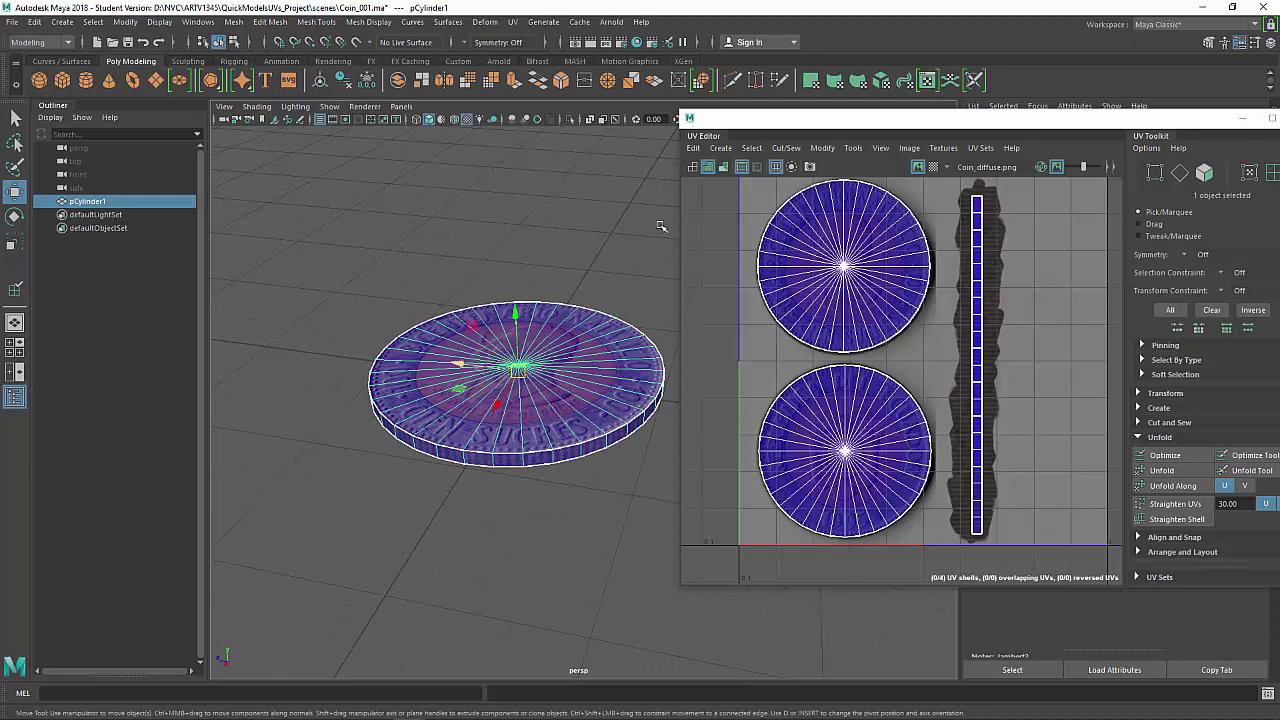
{"action": "left_click_drag", "start_coordinate": [1122, 124], "coordinate": [762, 168]}
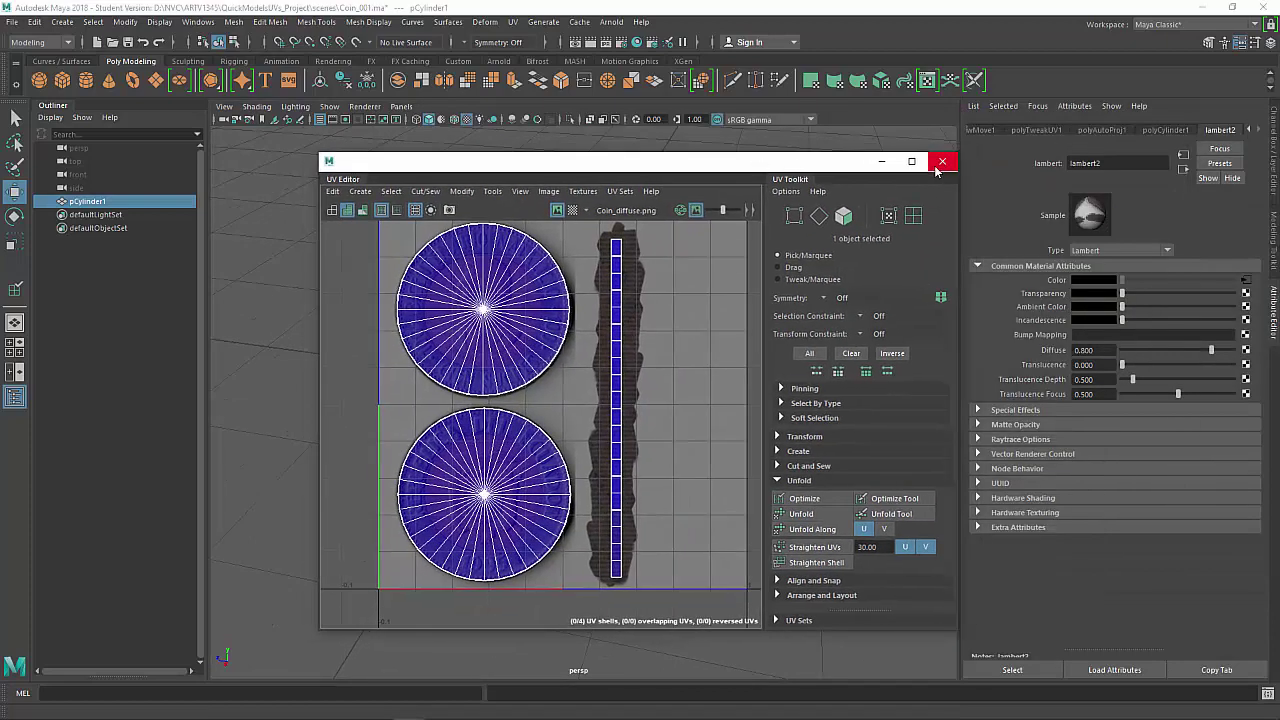
{"action": "left_click", "coordinate": [941, 162]}
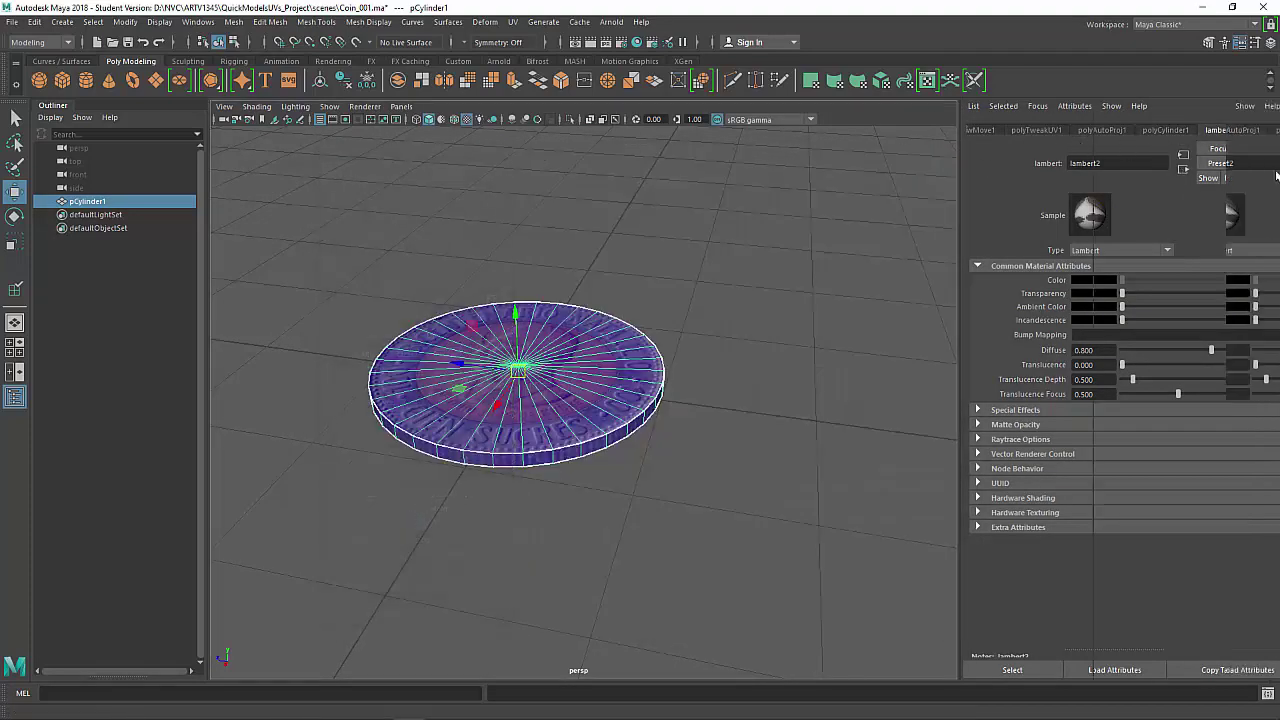
Rename the cylinder object as coin and delete its construction history.
{"action": "left_click", "coordinate": [1274, 160]}
{"action": "double_click", "coordinate": [1119, 135]}
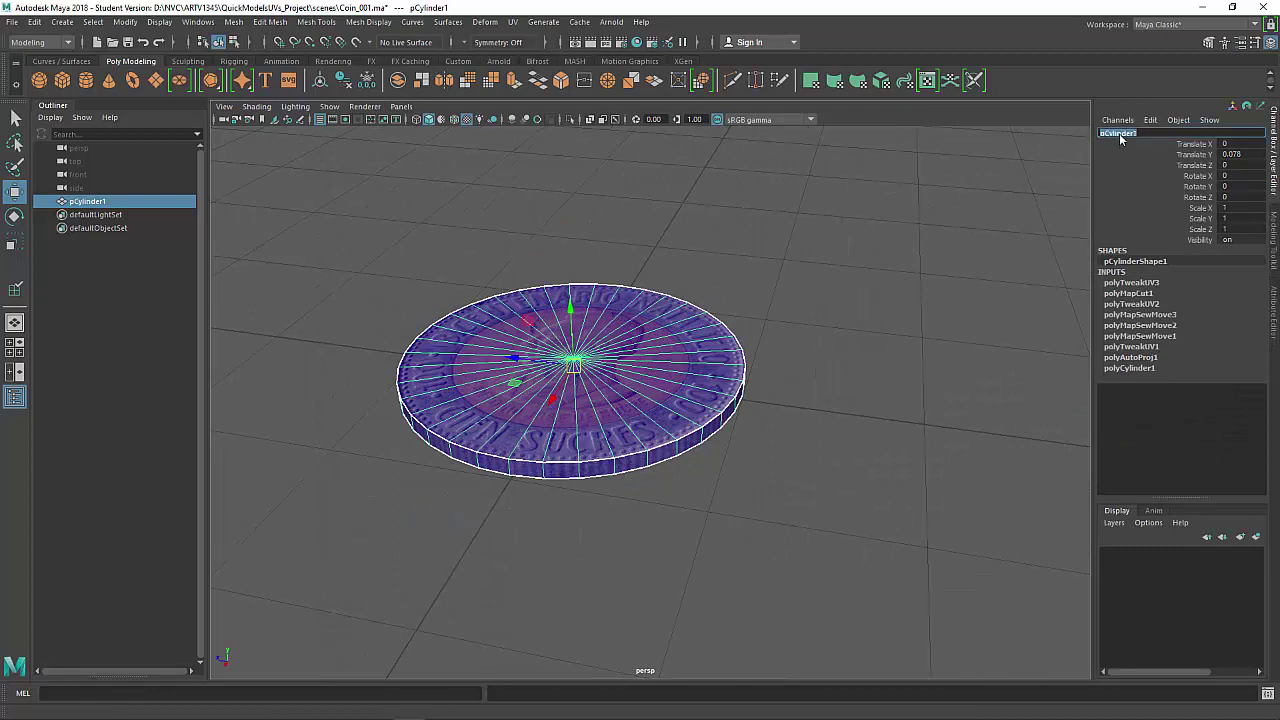
{"action": "key", "text": "Return"}
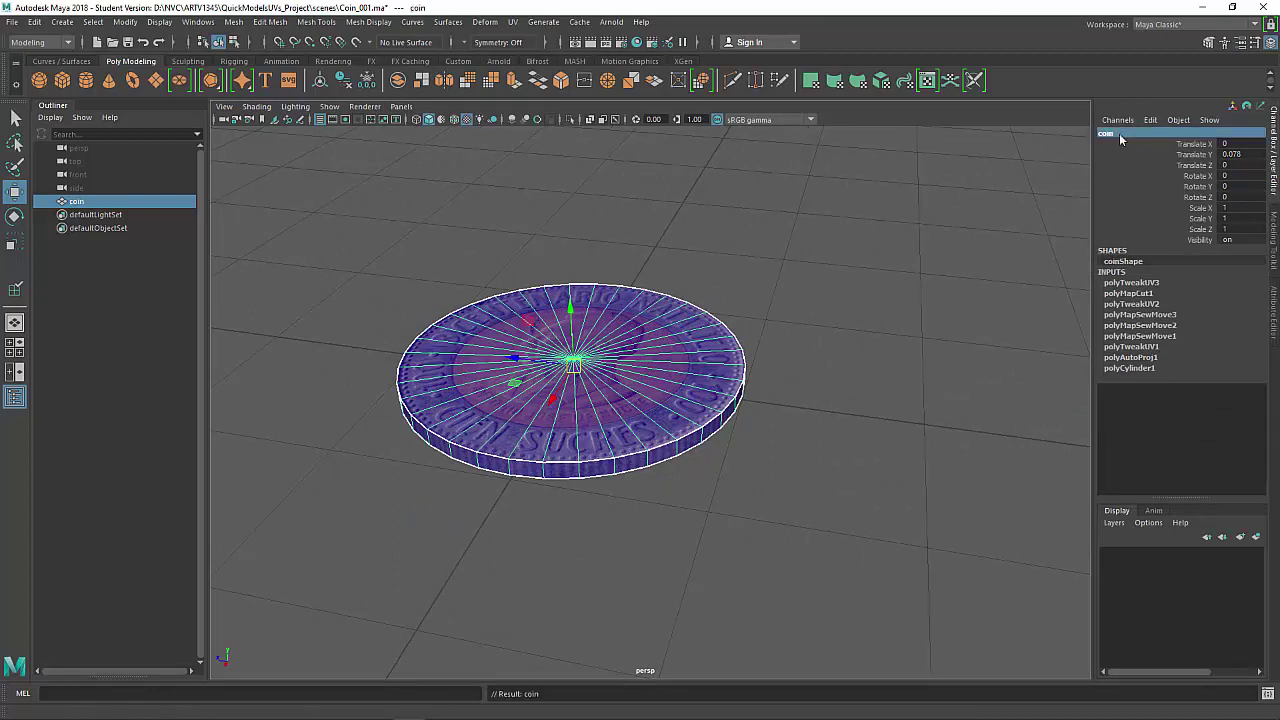
{"action": "left_click", "coordinate": [343, 81]}
In the front view, lower the coin onto the grid at Translate Y 0.056 and return to the perspective view.
{"action": "left_click_drag", "start_coordinate": [793, 217], "coordinate": [653, 313], "text": "alt"}
{"action": "key", "text": "space"}
{"action": "key", "text": "space"}
{"action": "scroll", "coordinate": [651, 379], "scroll_direction": "up", "scroll_amount": 5}
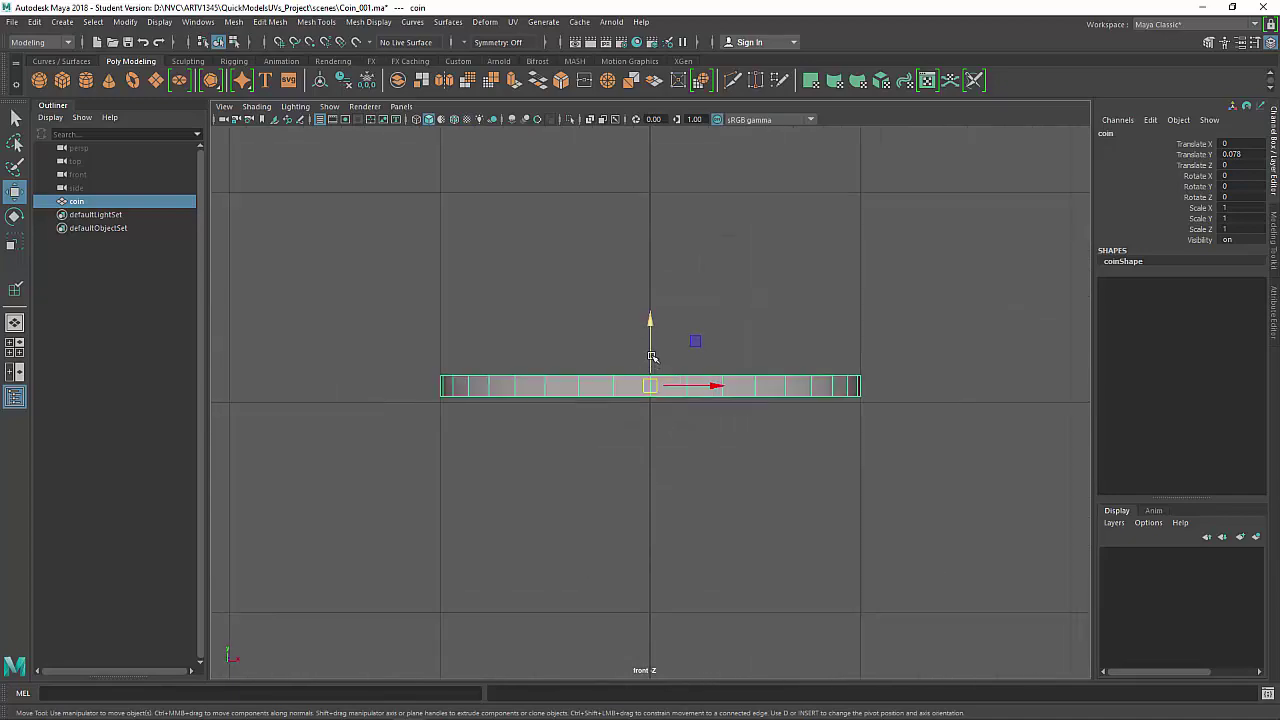
{"action": "left_click_drag", "start_coordinate": [651, 336], "coordinate": [651, 342]}
{"action": "key", "text": "space"}
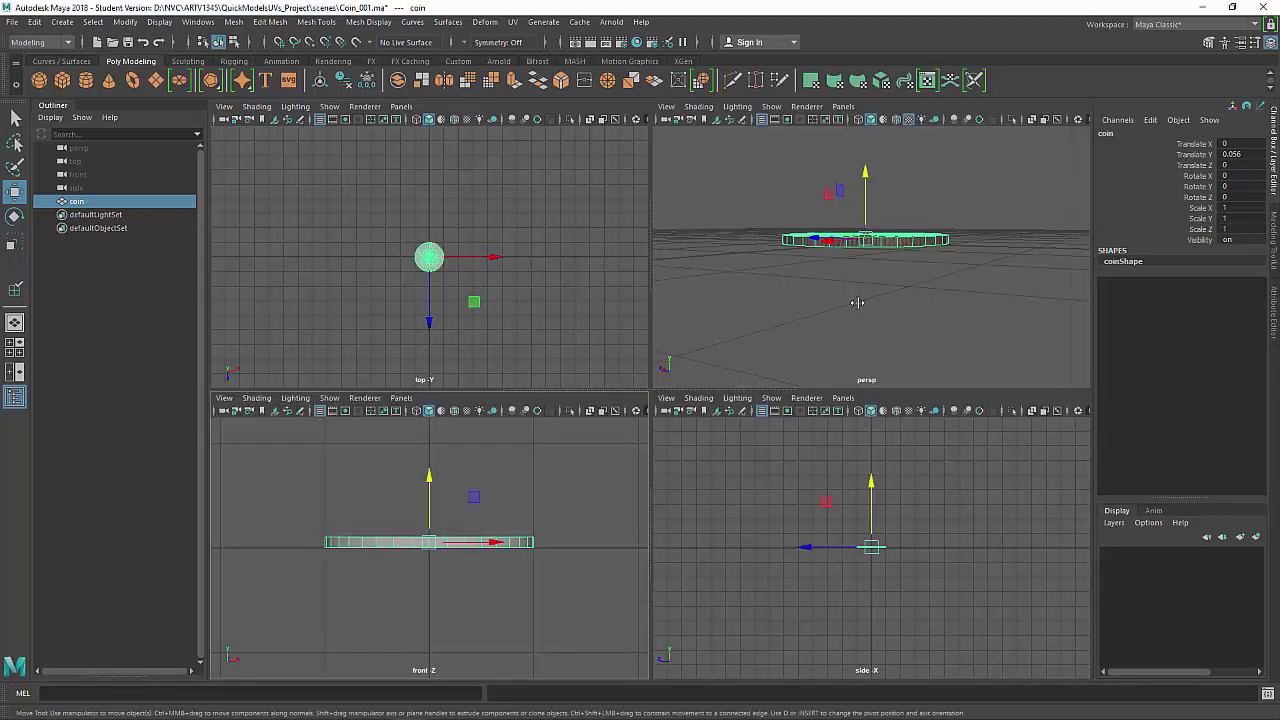
{"action": "key", "text": "space"}
{"action": "left_click_drag", "start_coordinate": [857, 303], "coordinate": [826, 370], "text": "alt"}
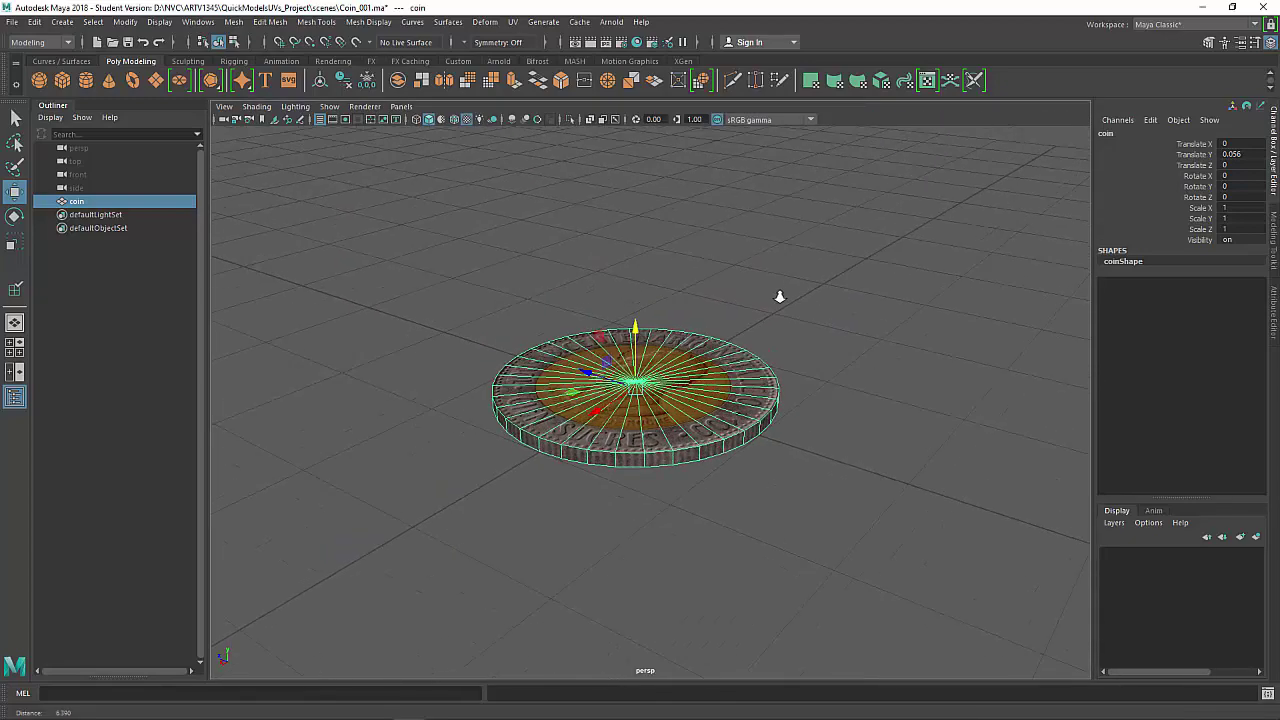
Freeze the coin's transformations, deselect it, and inspect the textured top and edge up close.
{"action": "left_click", "coordinate": [365, 80]}
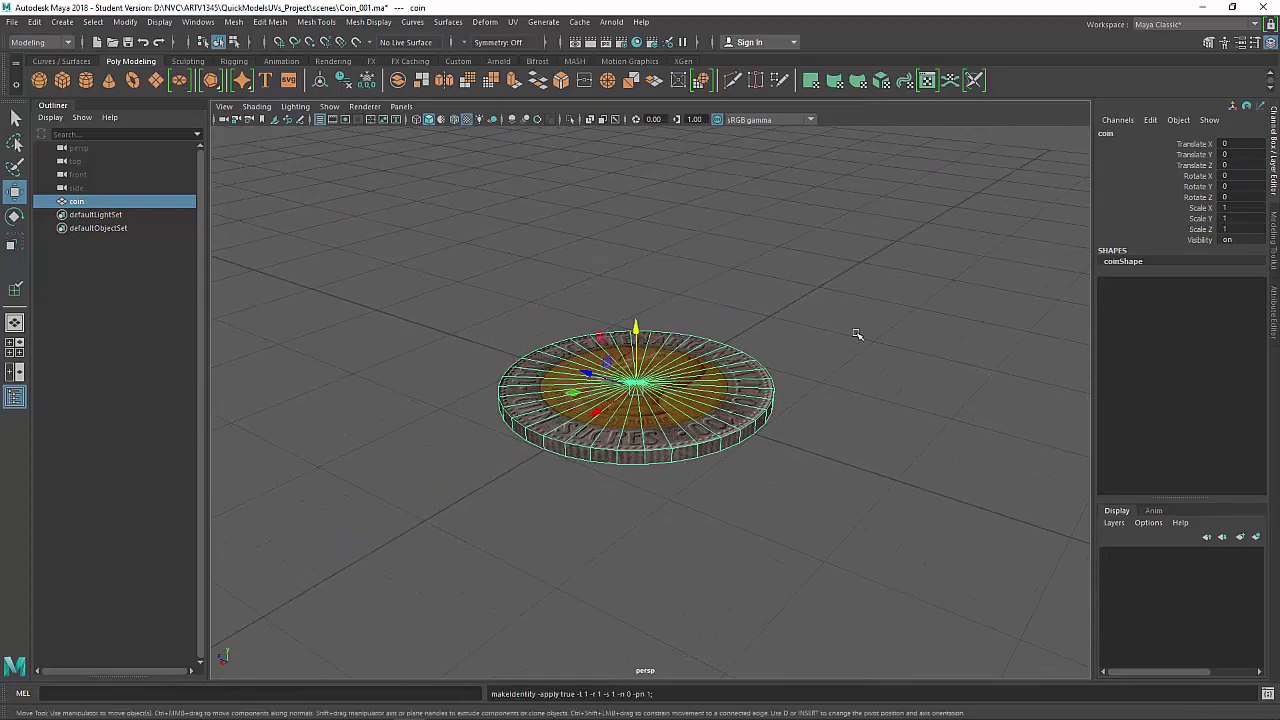
{"action": "left_click", "coordinate": [763, 329]}
{"action": "left_click_drag", "start_coordinate": [763, 329], "coordinate": [727, 401], "text": "alt"}
{"action": "left_click", "coordinate": [727, 401]}
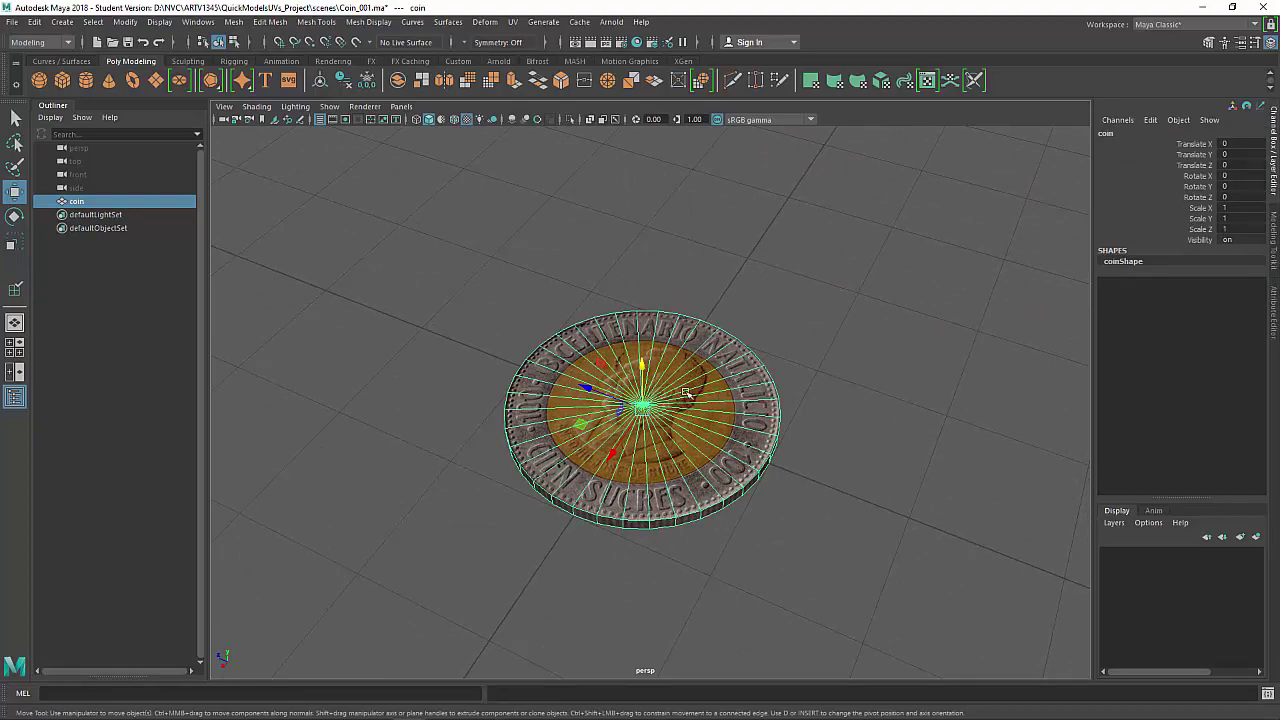
{"action": "left_click", "coordinate": [815, 359]}
{"action": "mouse_move", "coordinate": [708, 358]}
{"action": "left_mouse_down", "text": "alt"}
{"action": "mouse_move", "coordinate": [594, 408]}
{"action": "mouse_move", "coordinate": [646, 480]}
{"action": "mouse_move", "coordinate": [692, 341]}
{"action": "left_mouse_up", "text": "alt"}
{"action": "right_click_drag", "start_coordinate": [692, 341], "coordinate": [811, 446], "text": "alt"}
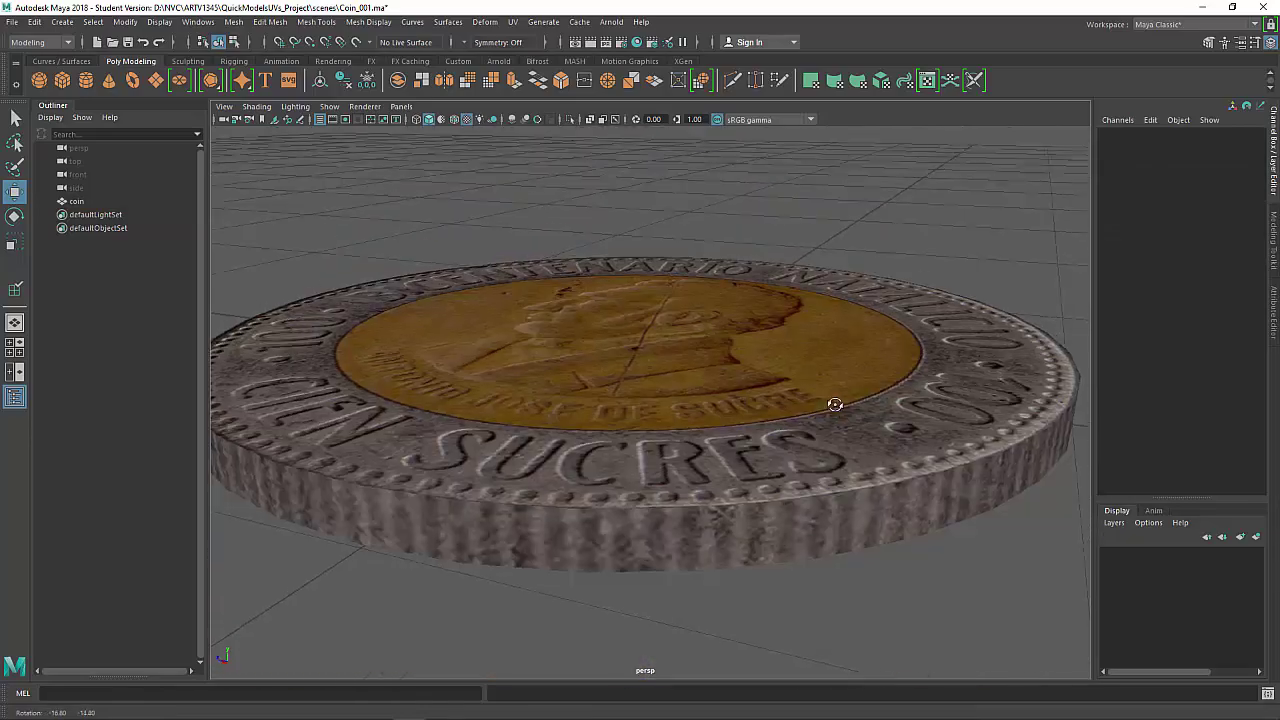